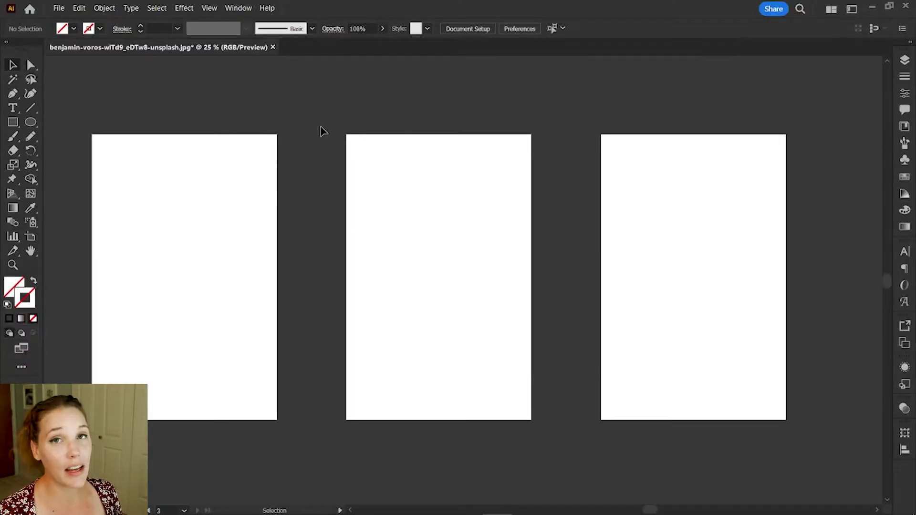
Place the photo of the road through the orange autumn forest as a linked image on the first artboard.
click(59, 9)
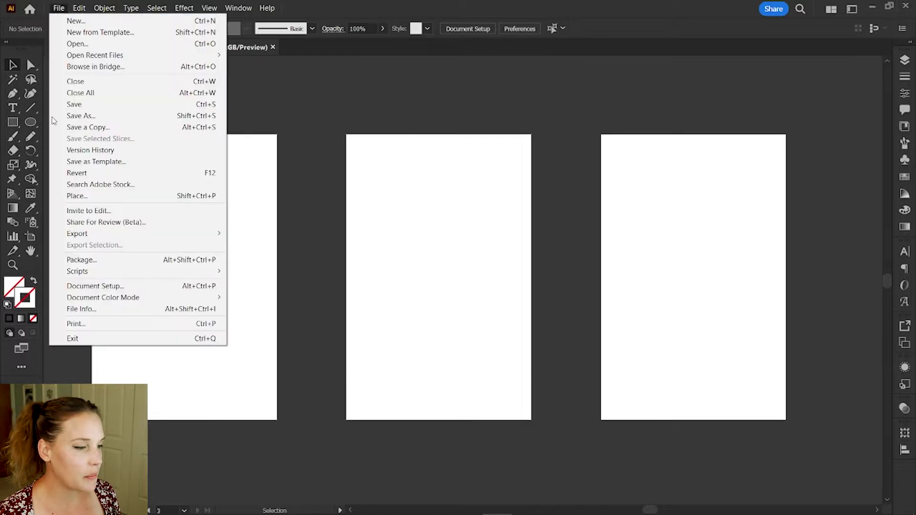
click(83, 45)
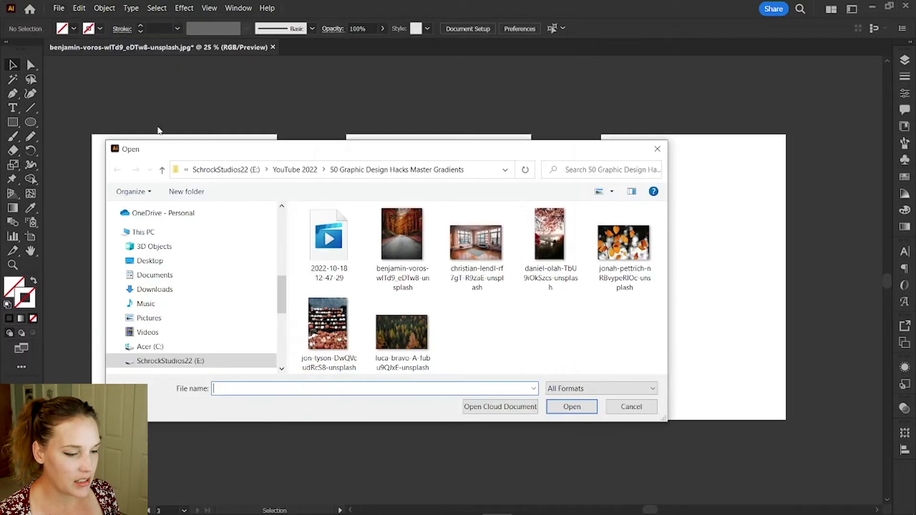
click(408, 244)
double_click(407, 244)
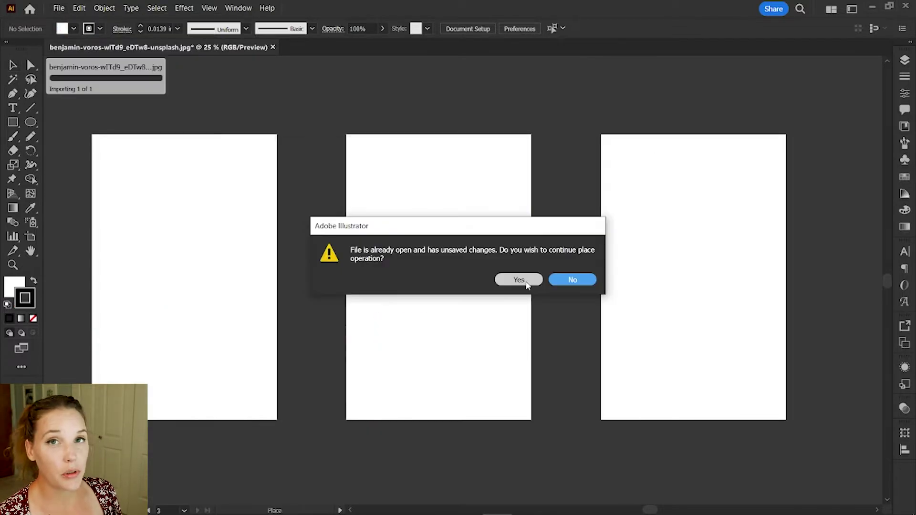
click(518, 280)
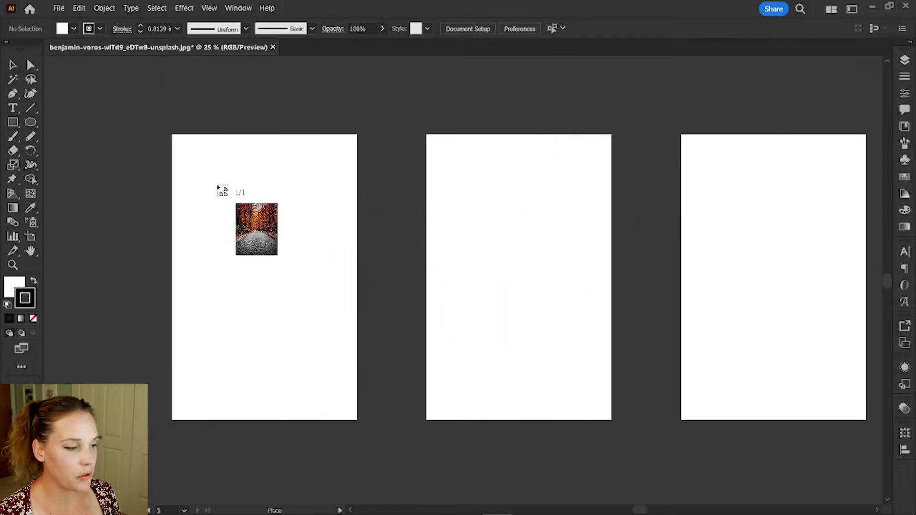
click(147, 119)
drag(146, 119, 380, 406)
drag(561, 444, 244, 113)
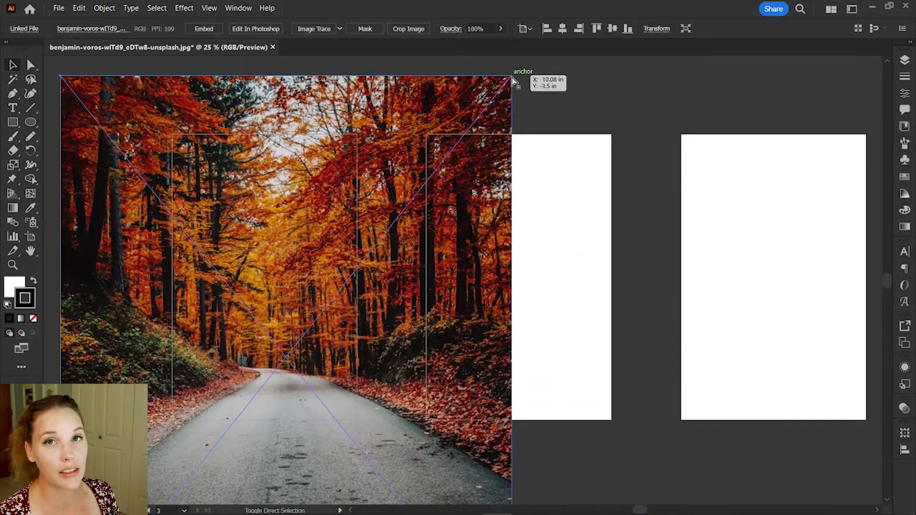
Scale down the road photo and position it so it covers the whole first artboard.
drag(511, 76, 335, 294)
drag(276, 378, 340, 206)
drag(315, 270, 325, 280)
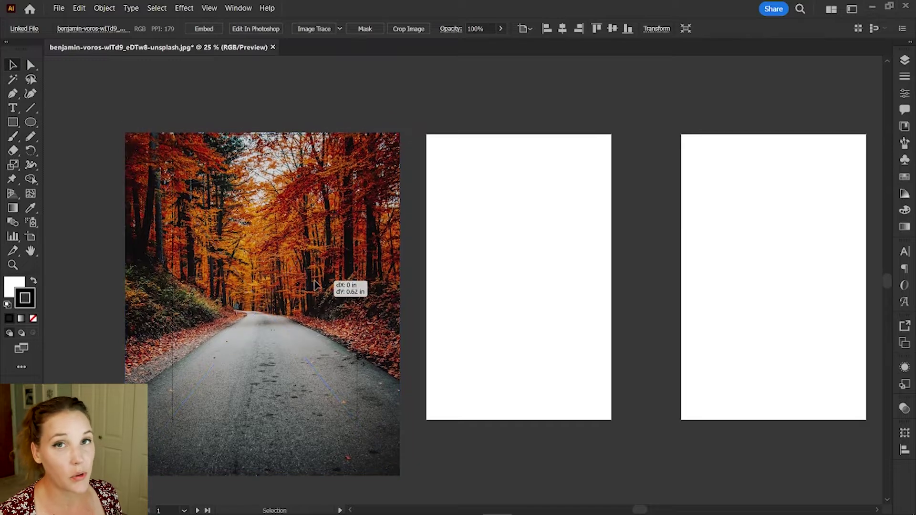
drag(400, 475, 380, 450)
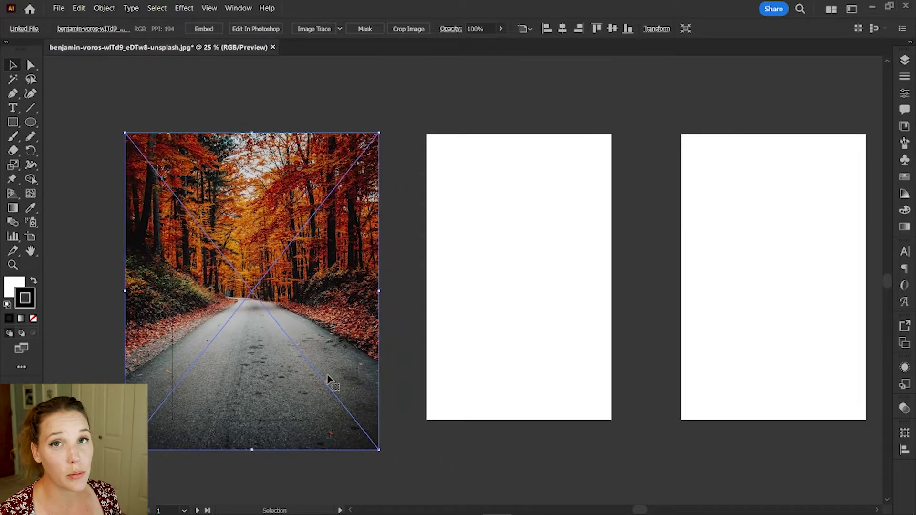
drag(327, 378, 333, 379)
click(245, 114)
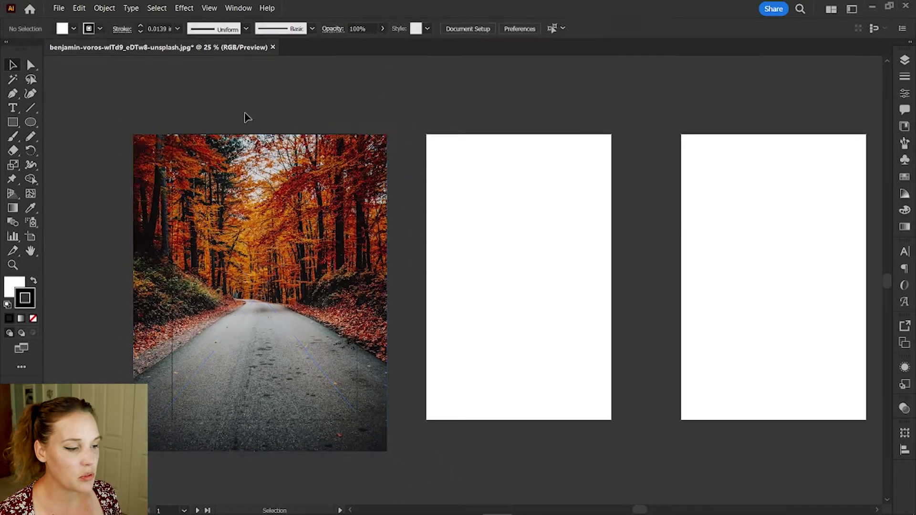
Place the photo of the bridge framed by red leaves as a linked image for the second artboard.
click(59, 8)
click(77, 196)
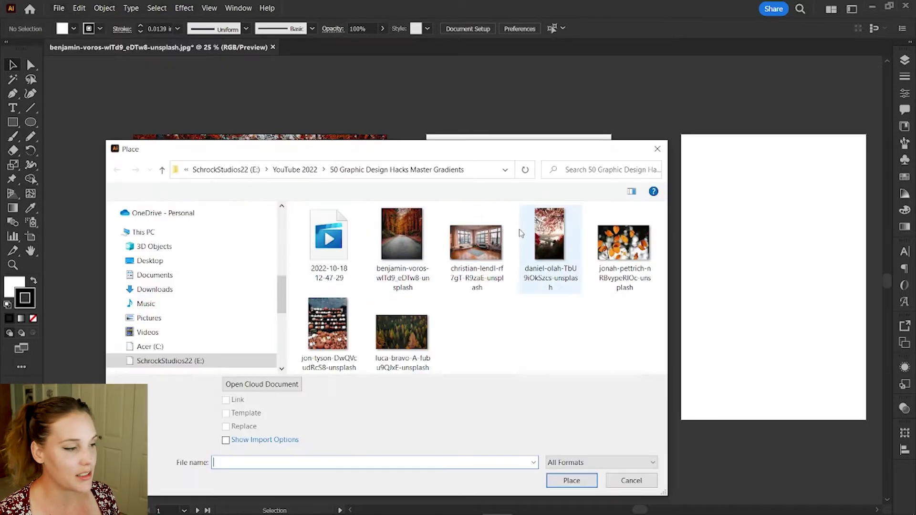
click(550, 244)
click(571, 480)
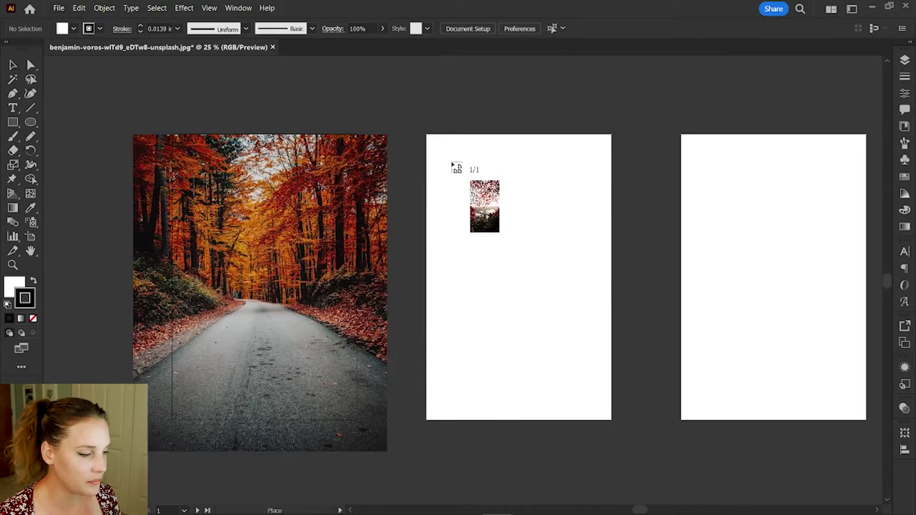
click(420, 122)
Resize the bridge photo and center it over the second artboard so it extends past all edges.
drag(419, 121, 590, 290)
drag(723, 444, 562, 310)
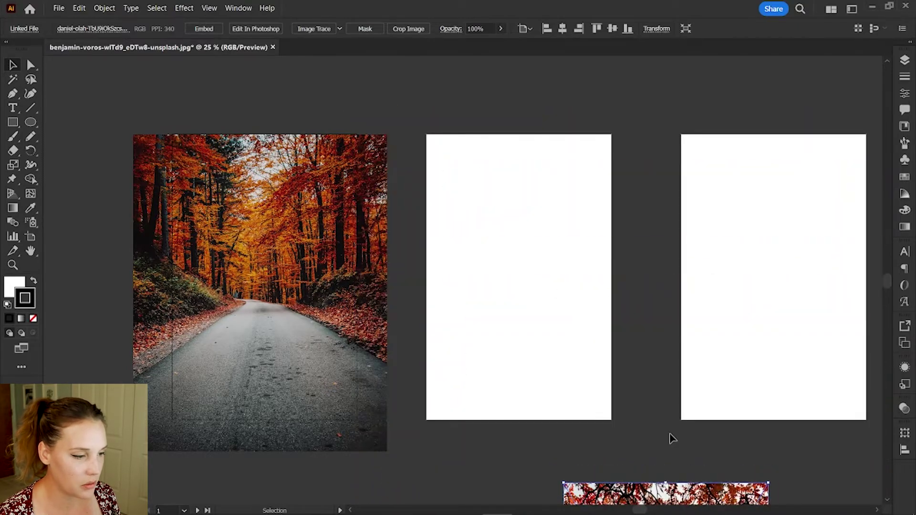
drag(671, 491, 541, 116)
click(670, 312)
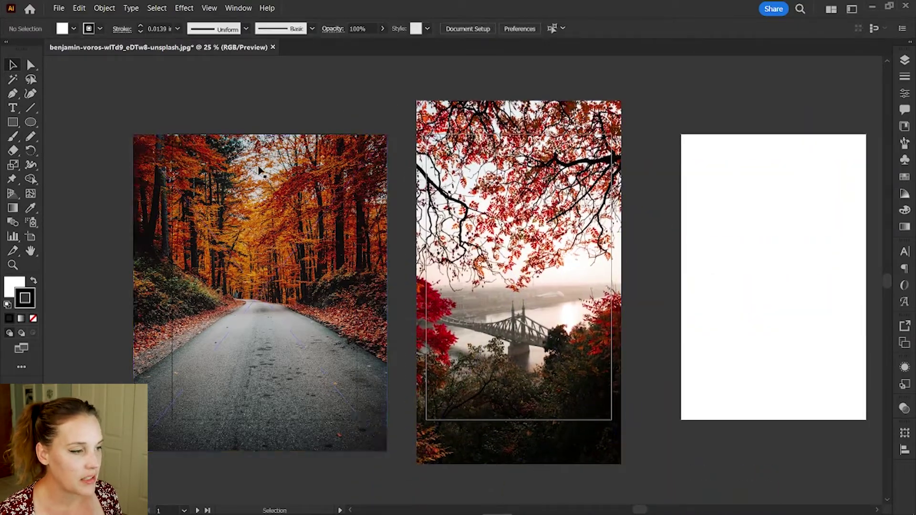
Apply a Gaussian Blur with a radius of about 60.3 pixels to the road photo on the first artboard.
click(242, 278)
click(183, 9)
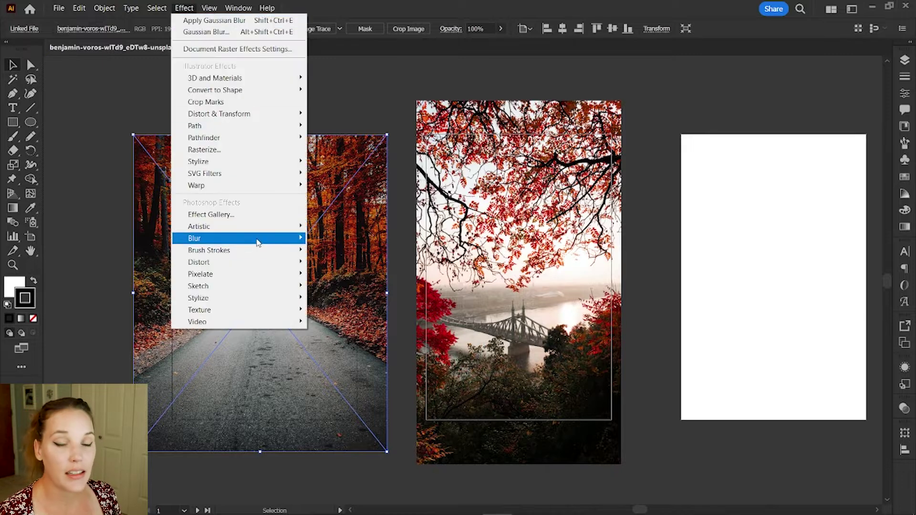
mouse_move(262, 242)
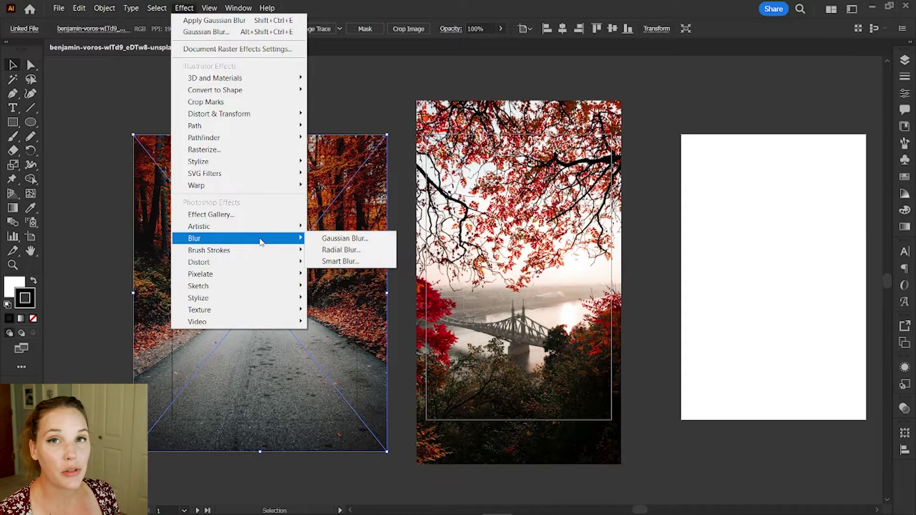
click(347, 239)
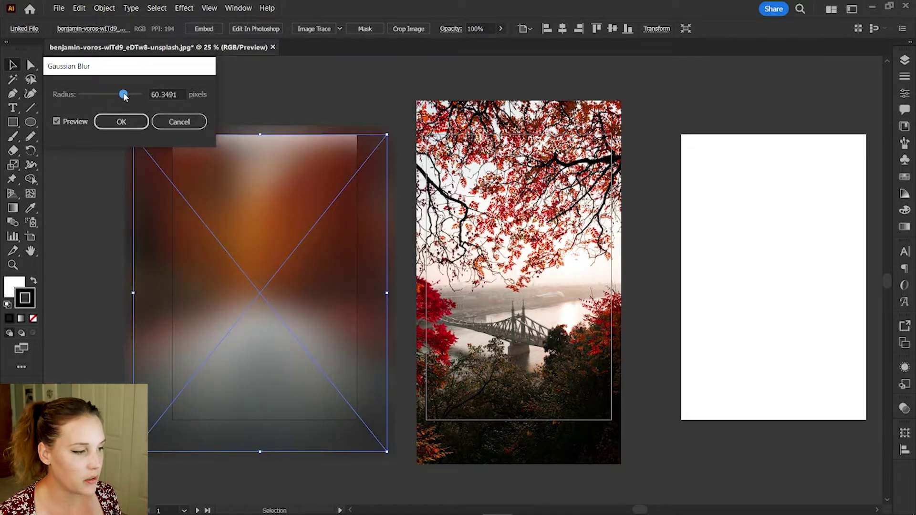
click(125, 122)
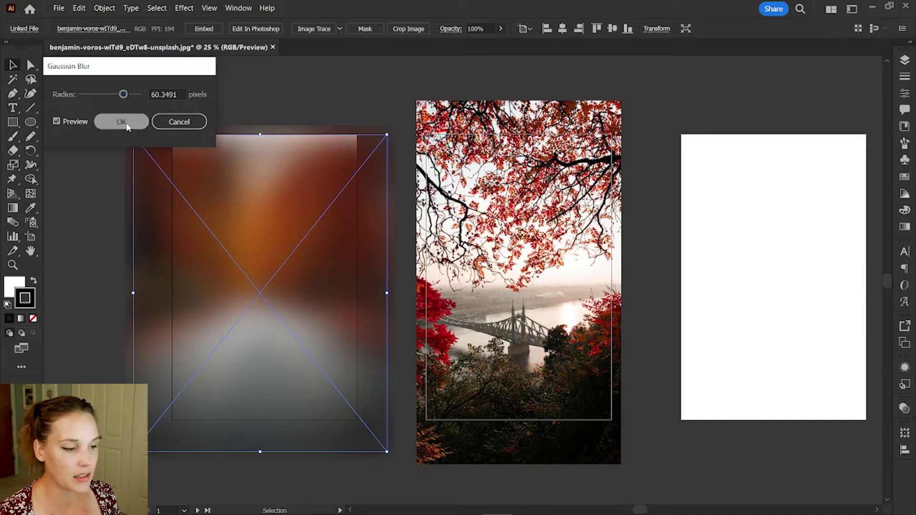
click(376, 92)
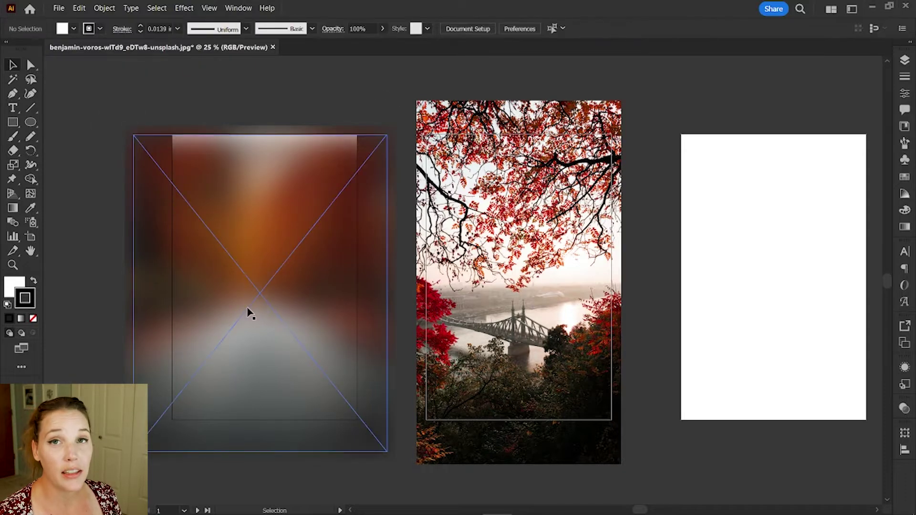
Draw an 11 x 17 in rectangle over the first artboard and use it as a clipping mask for the blurred road photo.
key(m)
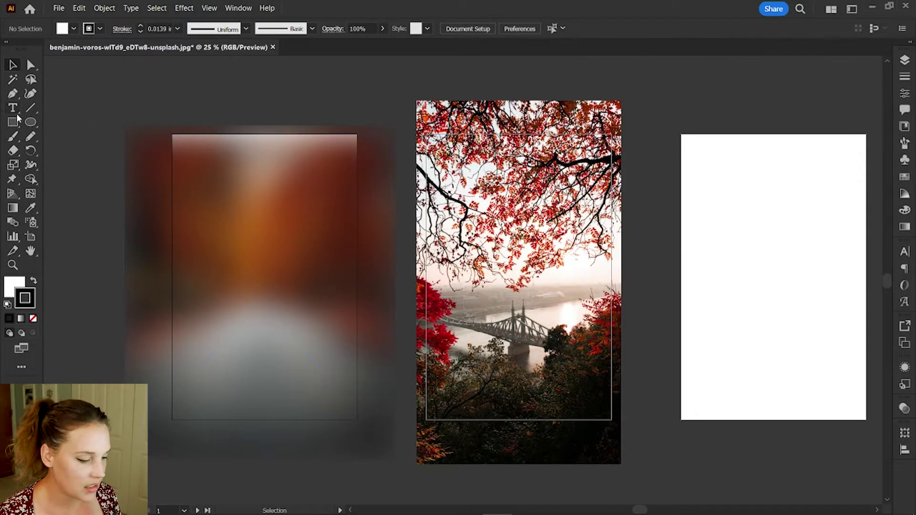
mouse_move(172, 134)
mouse_down()
mouse_move(337, 292)
mouse_move(357, 420)
mouse_up()
key(v)
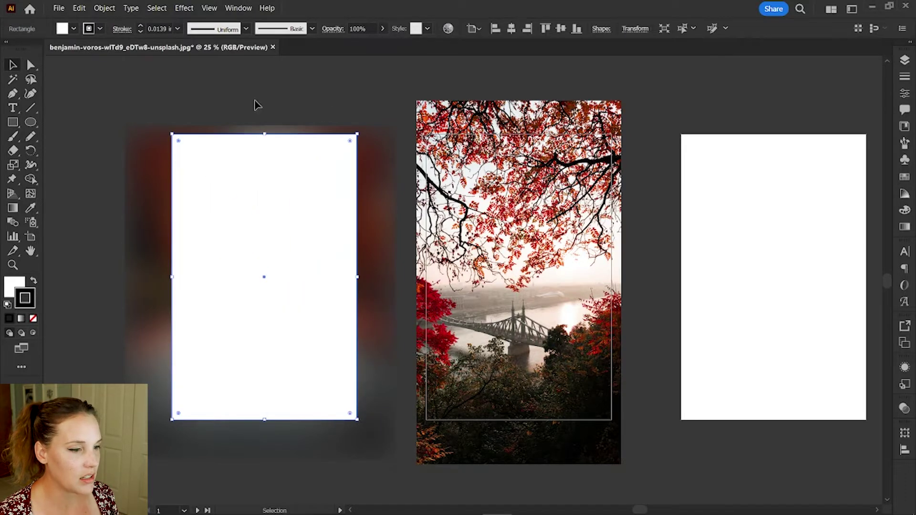
drag(184, 112, 329, 233)
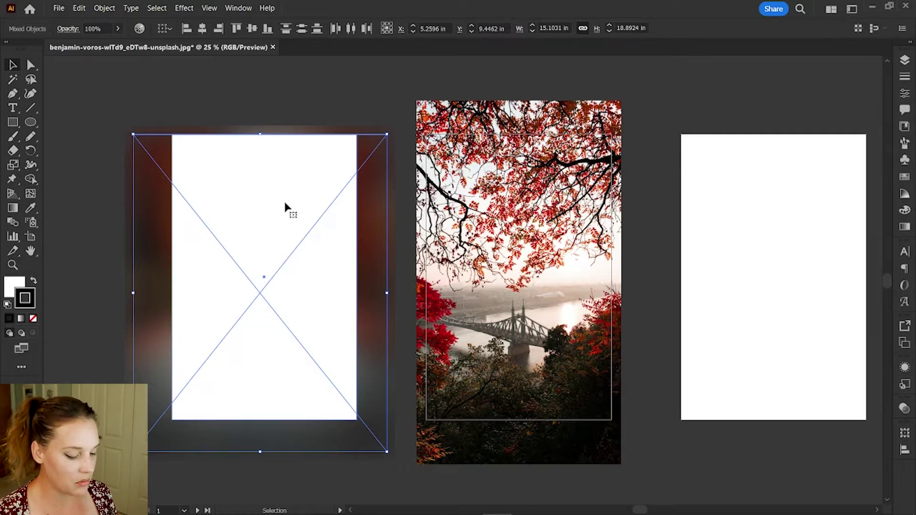
key(ctrl+7)
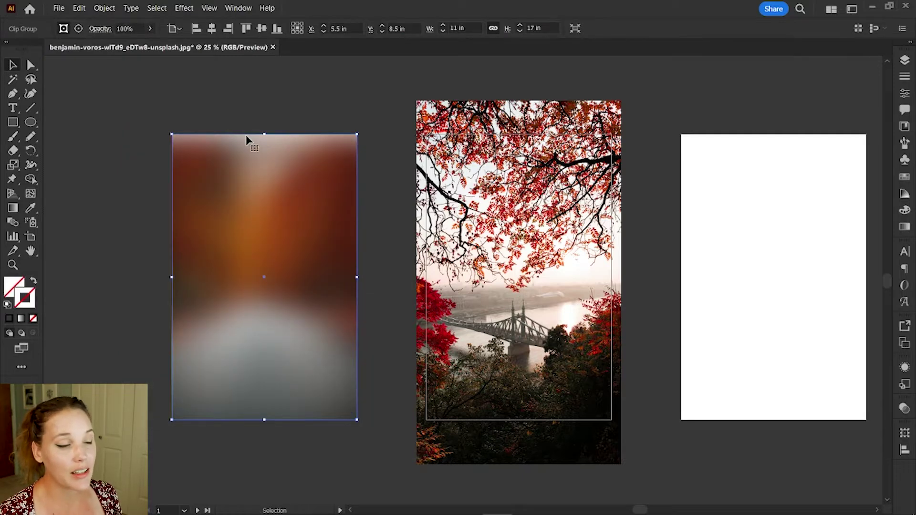
click(281, 110)
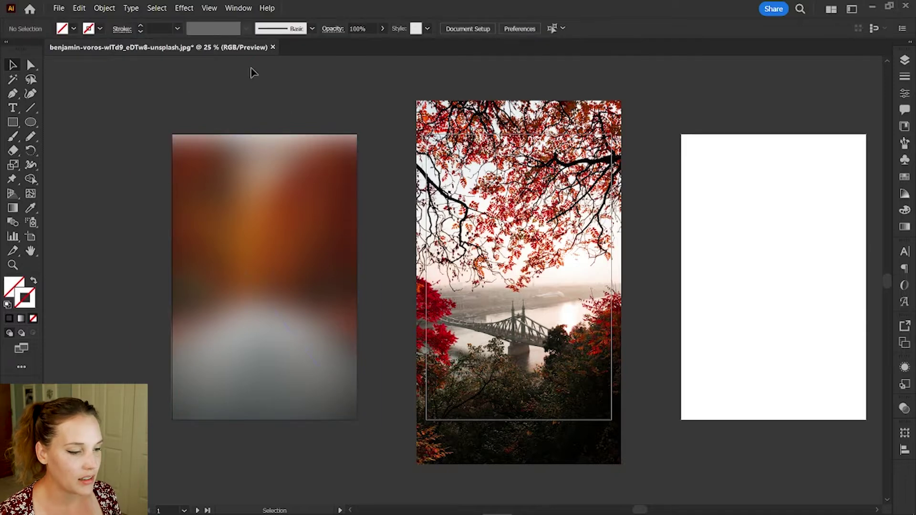
Apply a Gaussian Blur with a radius of about 44.7 pixels to the bridge photo on the second artboard.
click(429, 210)
scroll(430, 210, right, 1)
click(429, 209)
click(184, 8)
mouse_move(219, 235)
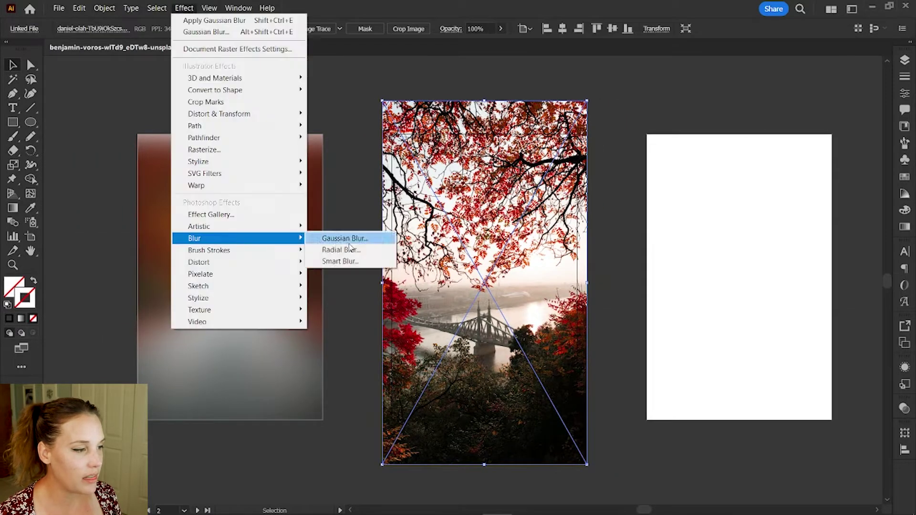
click(337, 235)
drag(124, 95, 116, 96)
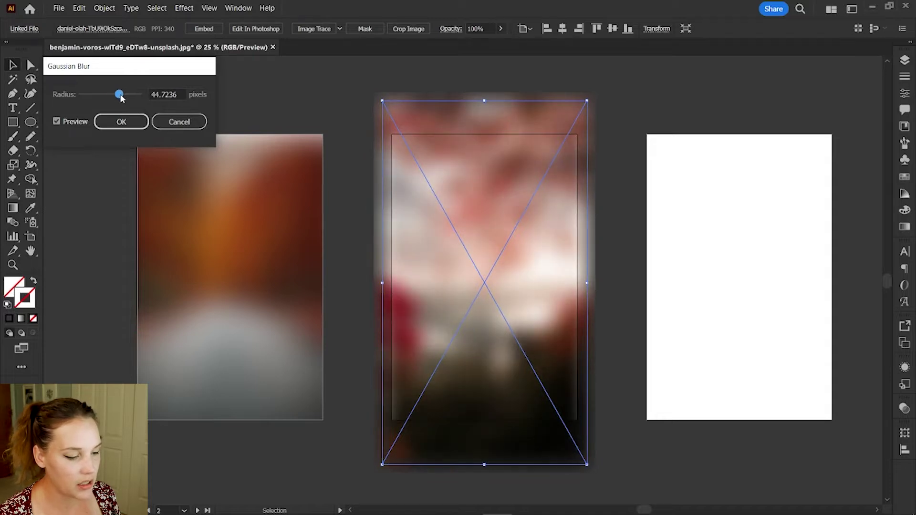
click(121, 122)
click(337, 107)
Draw an 11 x 17 in rectangle over the second artboard and clip the blurred bridge photo to it.
key(m)
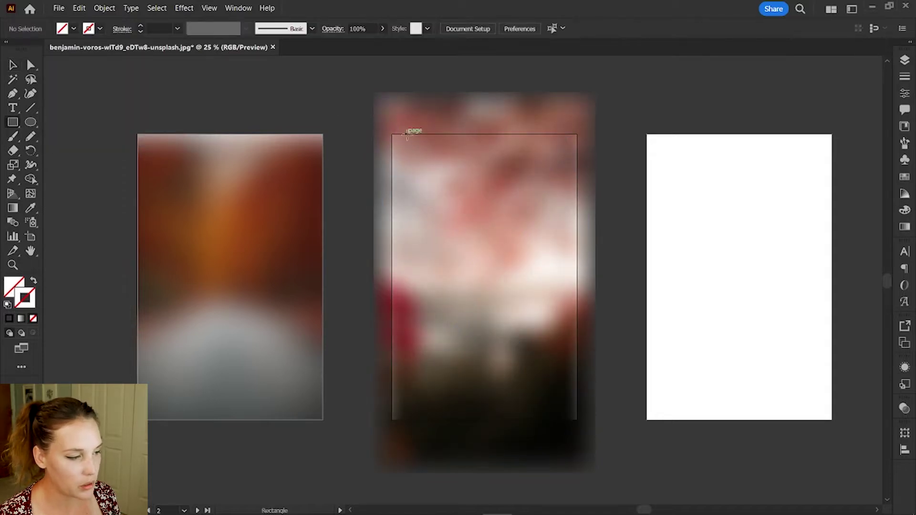
mouse_move(390, 134)
mouse_down()
mouse_move(491, 200)
mouse_move(582, 409)
mouse_move(577, 420)
mouse_up()
key(v)
shift+click(560, 445)
key(ctrl+7)
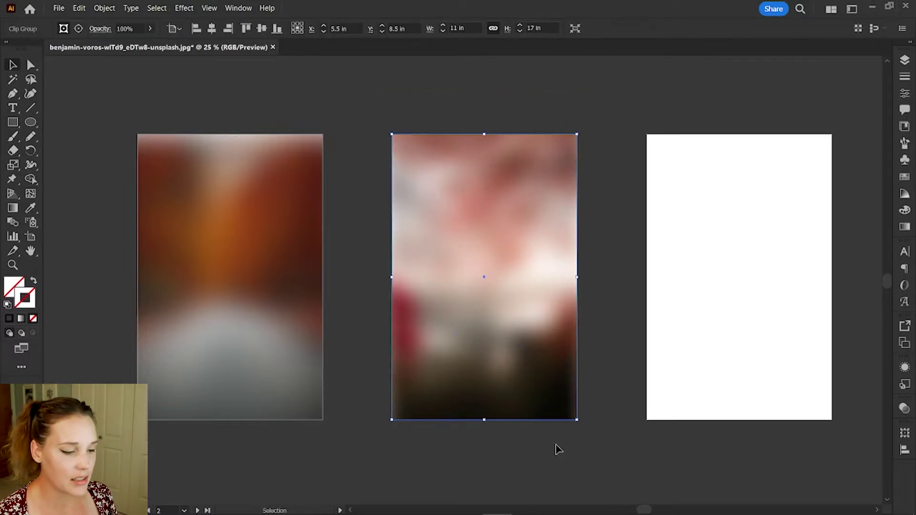
click(605, 326)
Isolate the clipped bridge photo inside its mask and rotate it slightly clockwise, to an angle of about 358.32°.
scroll(605, 326, right, 2)
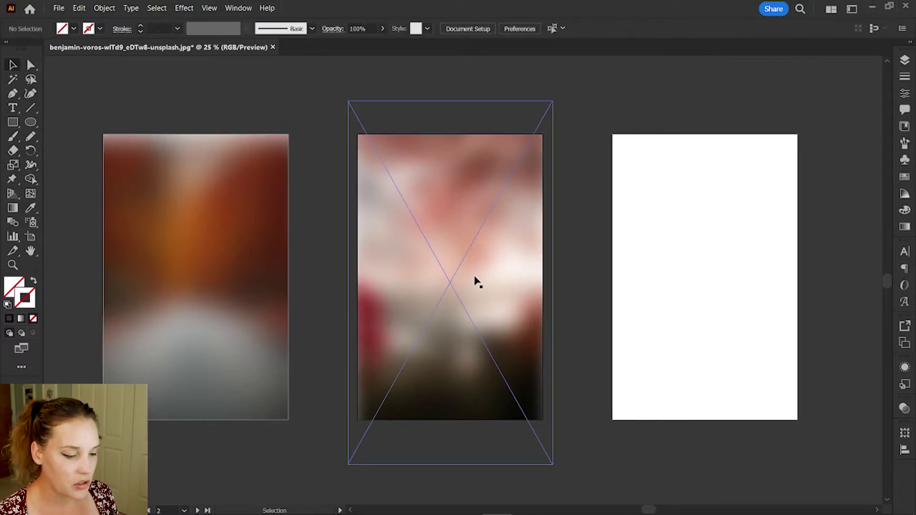
click(485, 210)
double_click(485, 210)
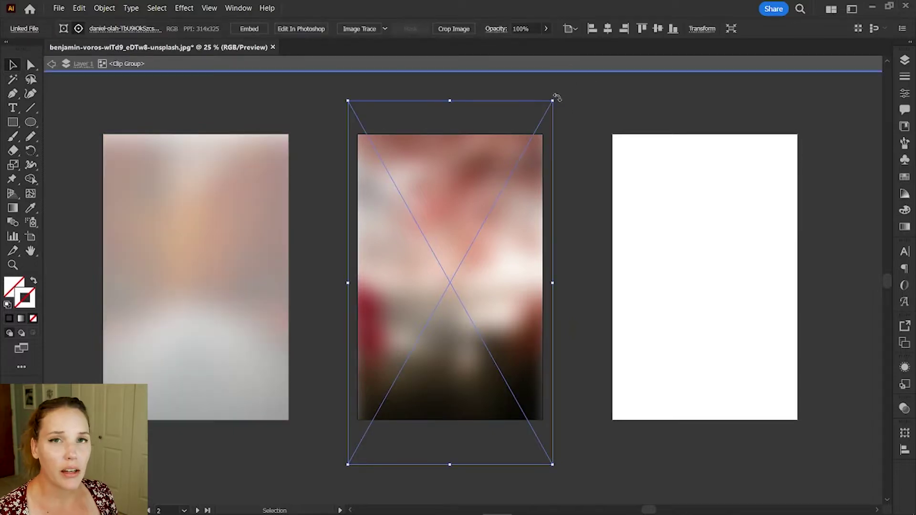
drag(555, 99, 593, 150)
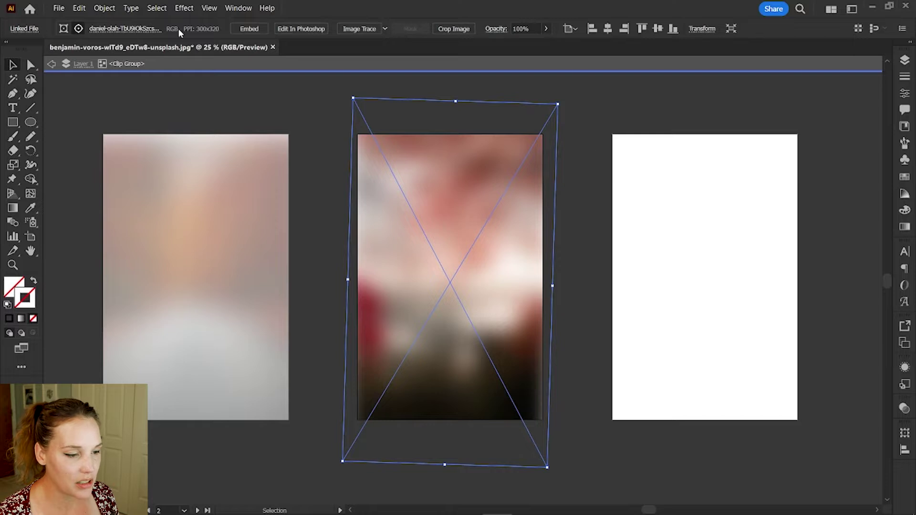
Flip the isolated bridge photo vertically, horizontally and vertically again, and exit isolation mode.
click(696, 27)
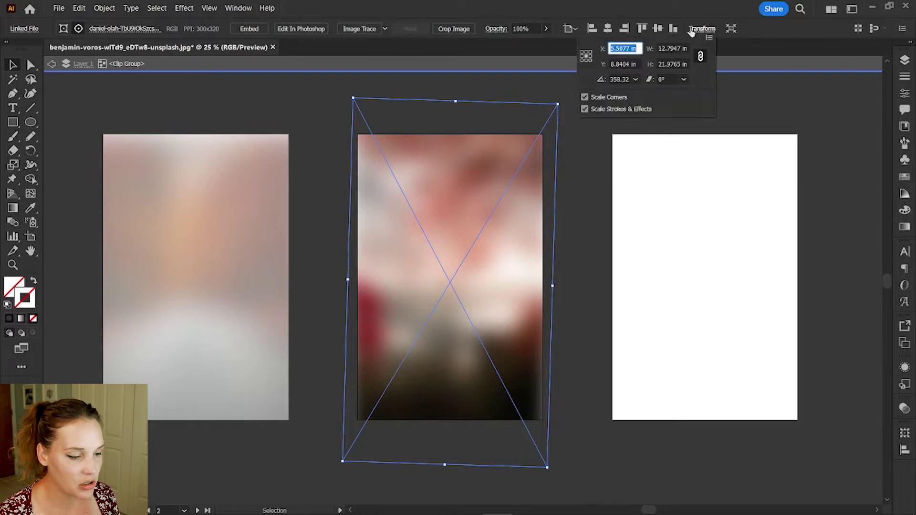
click(905, 95)
click(878, 310)
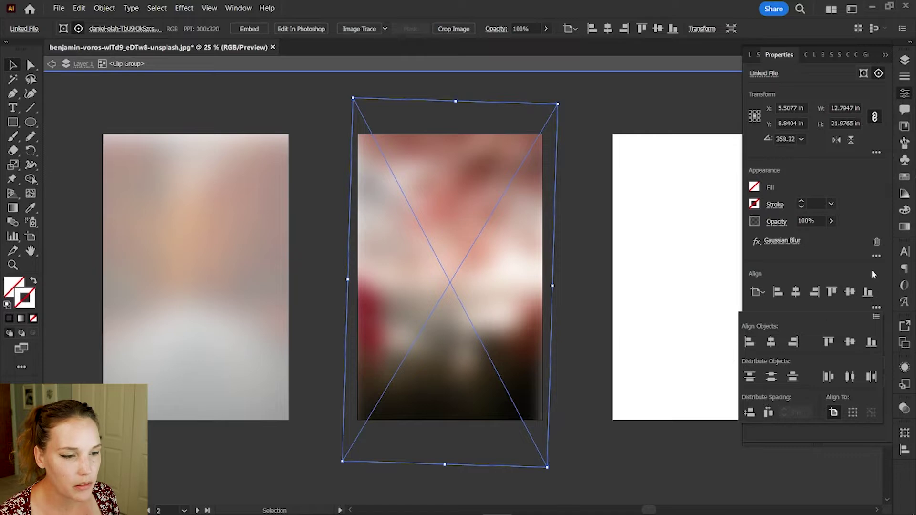
click(877, 308)
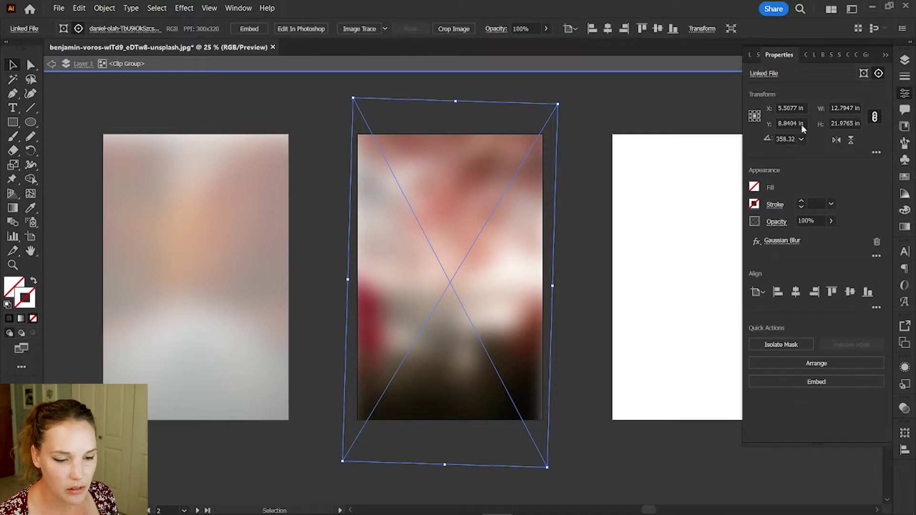
click(851, 140)
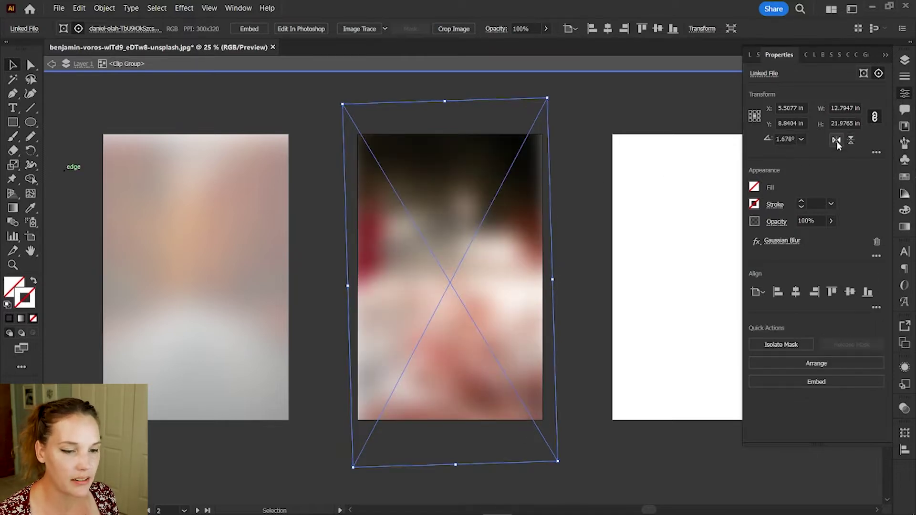
click(836, 140)
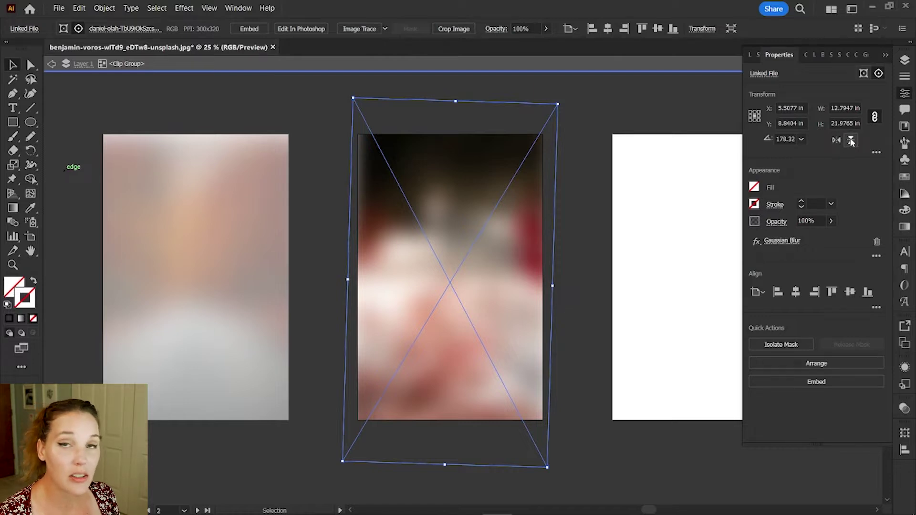
click(851, 140)
double_click(432, 114)
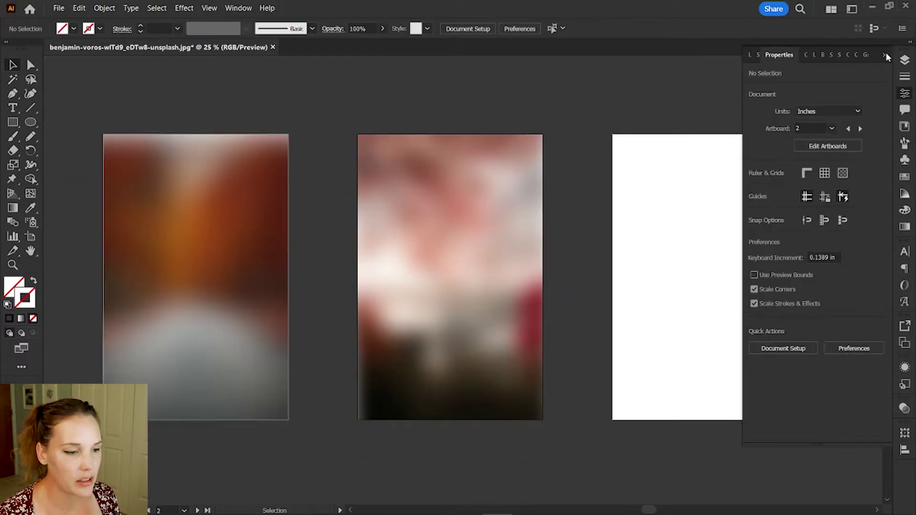
Place the pumpkin display photo as a linked image, then scale it down and position it to cover the third artboard.
click(885, 56)
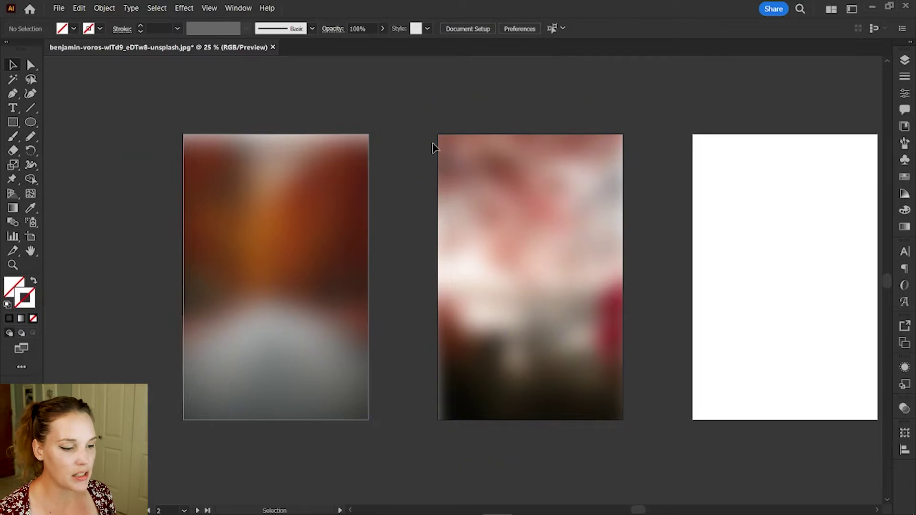
scroll(501, 172, left, 1)
scroll(521, 200, right, 5)
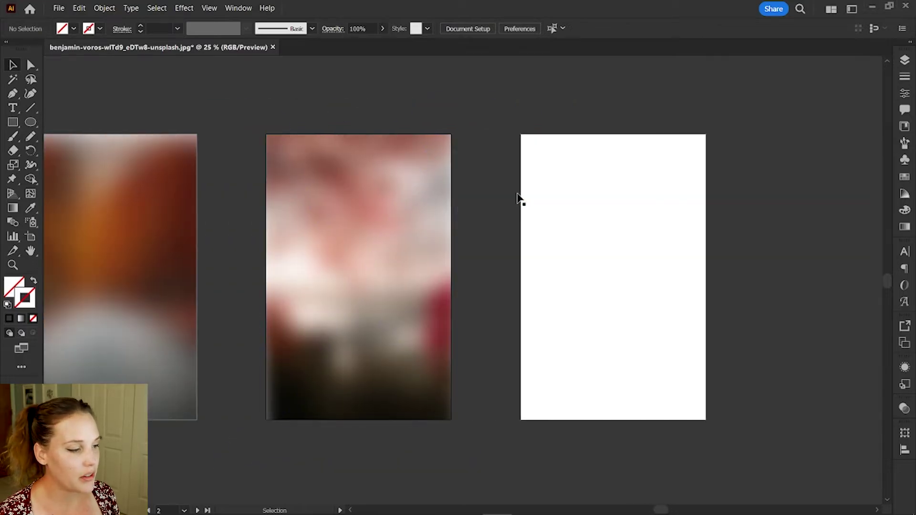
click(58, 8)
click(87, 196)
click(330, 325)
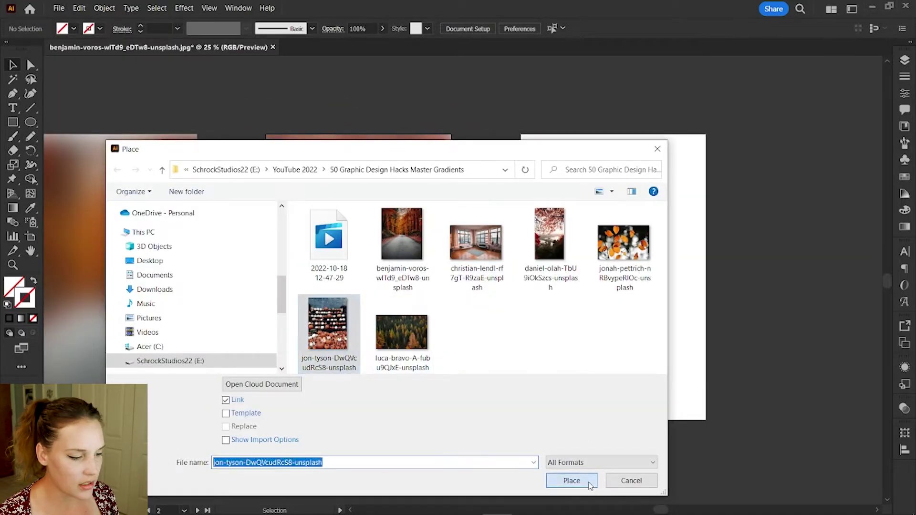
click(574, 480)
click(503, 113)
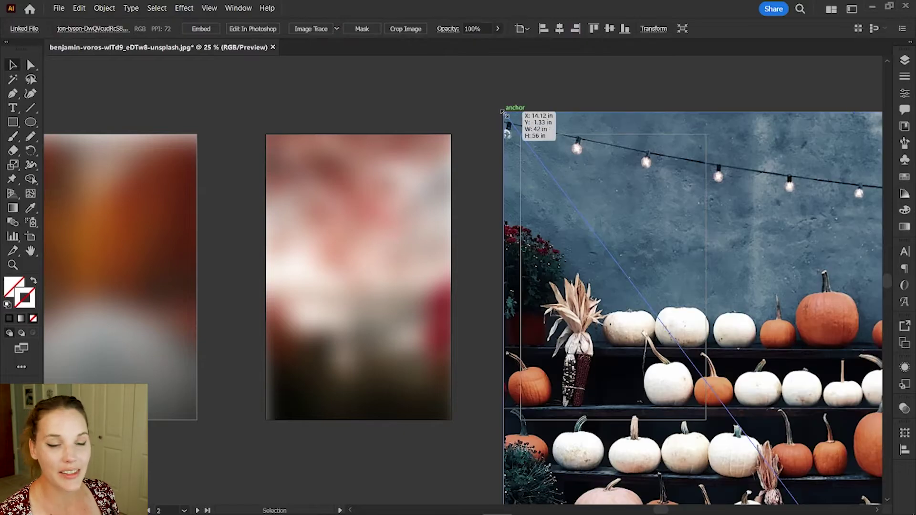
drag(503, 113, 720, 330)
drag(810, 472, 561, 130)
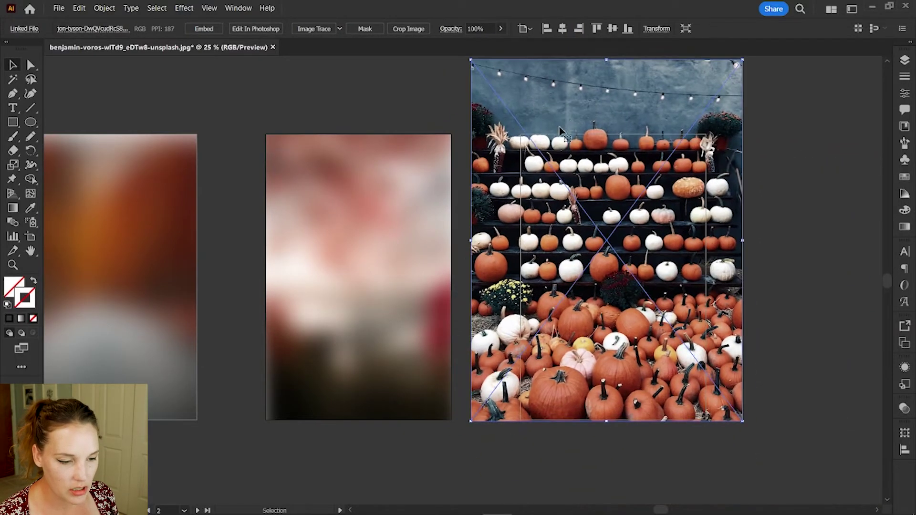
Apply a Gaussian Blur with a radius of about 46.5 pixels to the pumpkin photo.
click(183, 8)
mouse_move(262, 241)
click(343, 237)
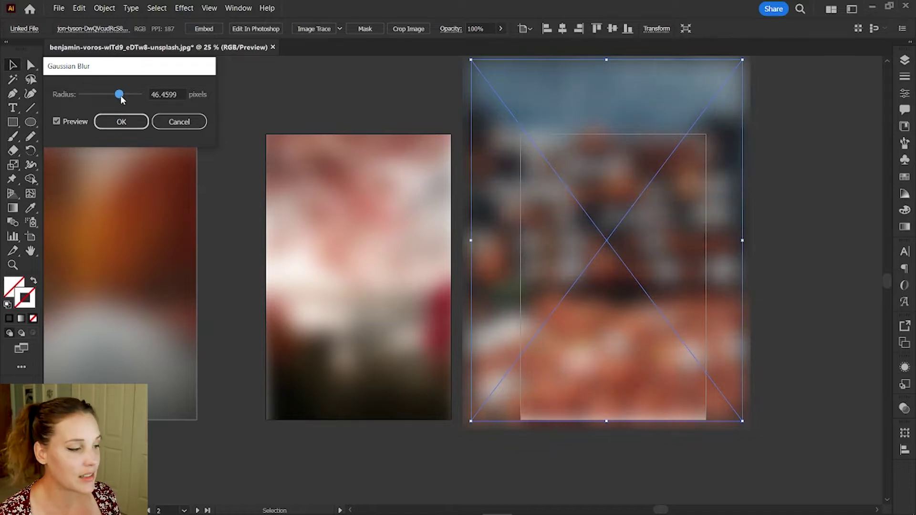
click(121, 122)
Apply a horizontal Wave warp to the blurred pumpkin photo with 55% bend, 30% horizontal and -9% vertical distortion.
click(184, 8)
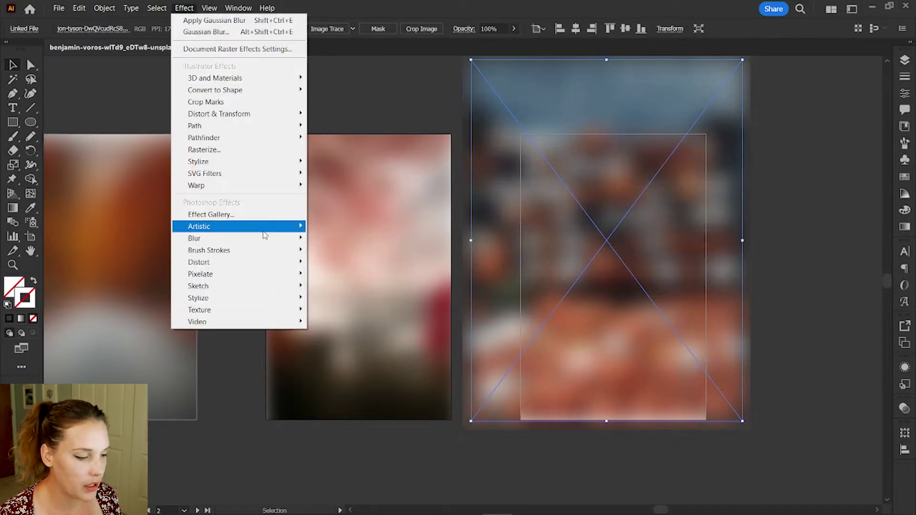
mouse_move(287, 185)
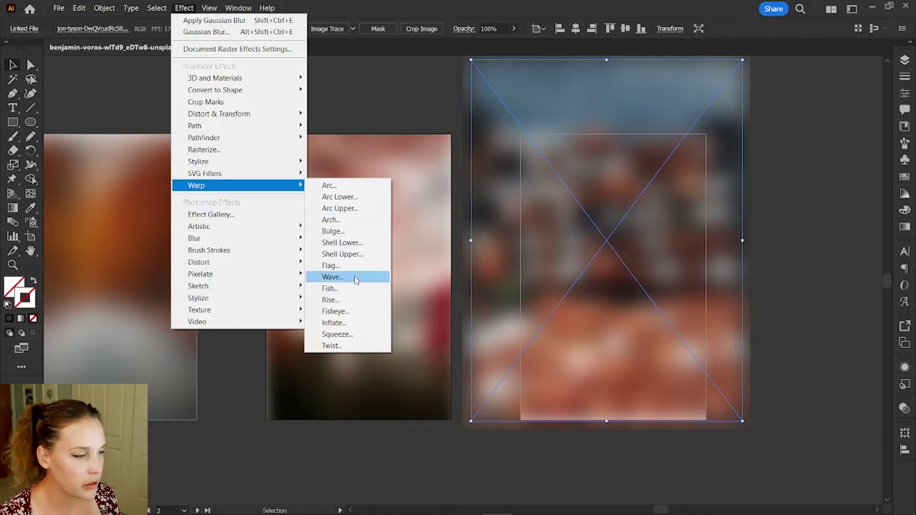
click(356, 279)
drag(137, 145, 154, 144)
drag(165, 110, 168, 110)
click(154, 144)
drag(137, 161, 132, 162)
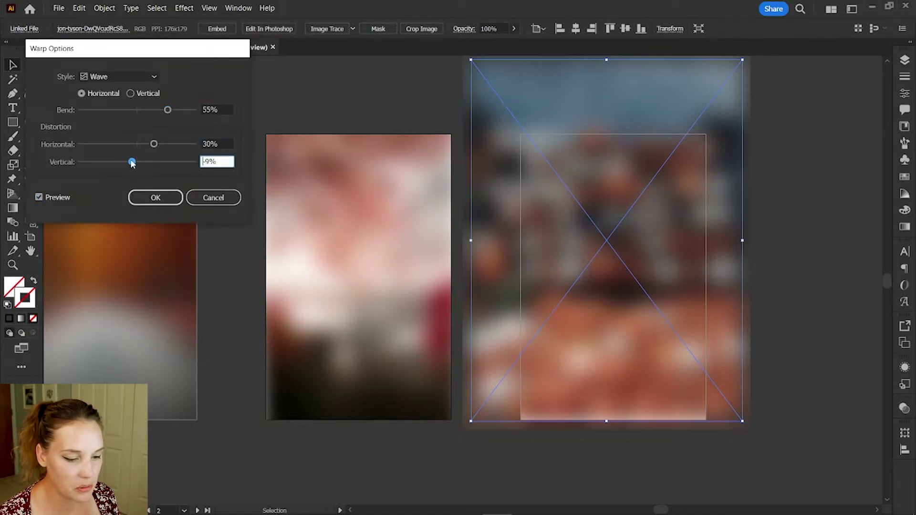
click(158, 200)
Draw an artboard-sized rectangle over the third artboard and clip the blurred pumpkin photo to it.
click(217, 136)
key(m)
drag(521, 134, 705, 420)
key(v)
drag(520, 277, 522, 279)
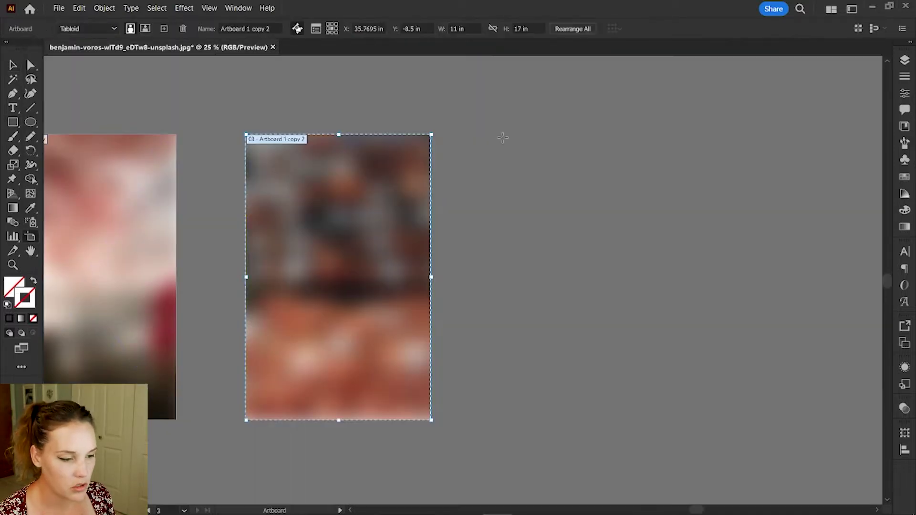
Duplicate the third artboard with its artwork to create a fourth artboard on its right.
drag(334, 329, 612, 336)
key(v)
scroll(507, 246, right, 2)
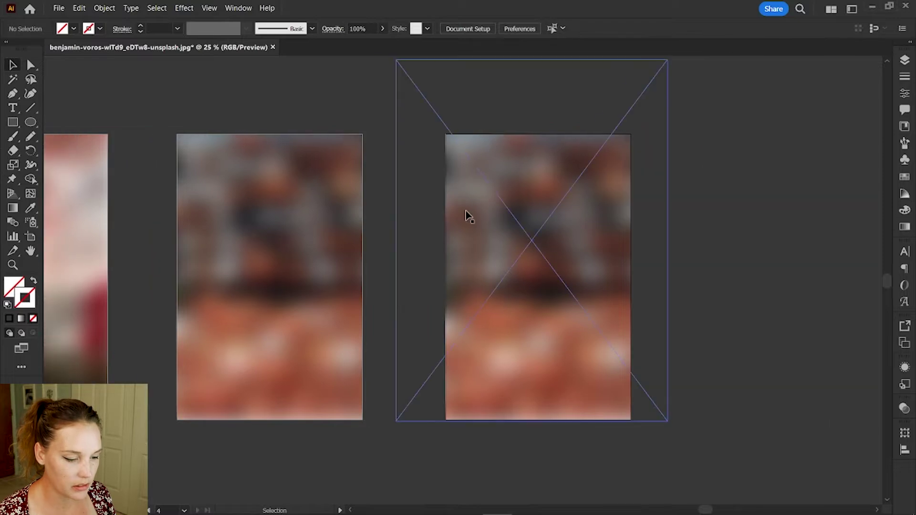
Delete the copied pumpkin image from the fourth artboard, leaving the artboard blank.
double_click(466, 214)
click(506, 133)
key(Delete)
double_click(130, 89)
Place the autumn forest photo as a linked image, scale it down and position it over the fourth artboard.
click(58, 8)
click(94, 196)
click(401, 331)
click(576, 482)
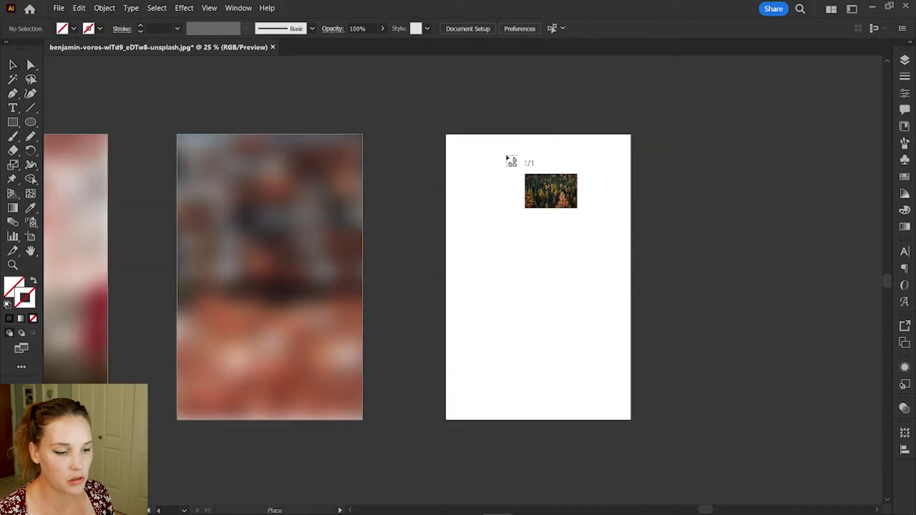
click(423, 107)
drag(422, 108, 721, 313)
drag(811, 377, 489, 210)
Apply a Gaussian Blur with a radius of about 49.9 pixels to the forest photo.
click(184, 9)
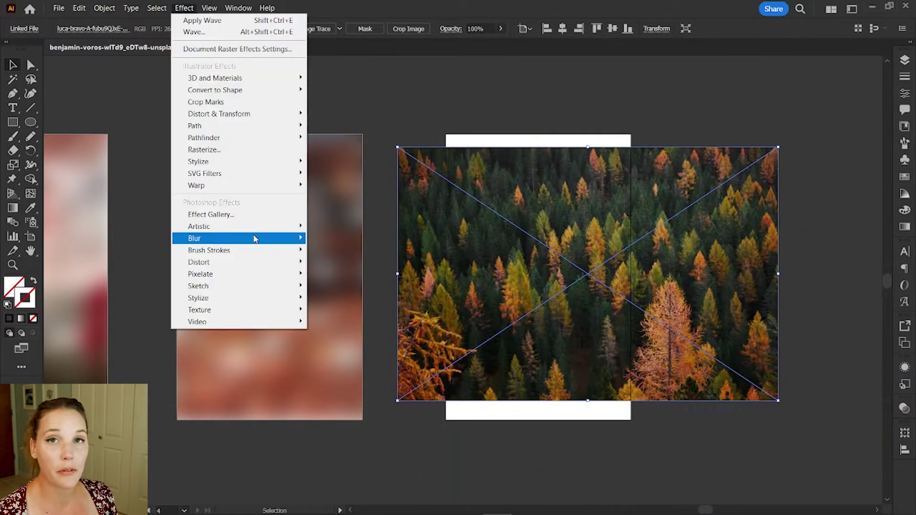
mouse_move(260, 238)
click(349, 240)
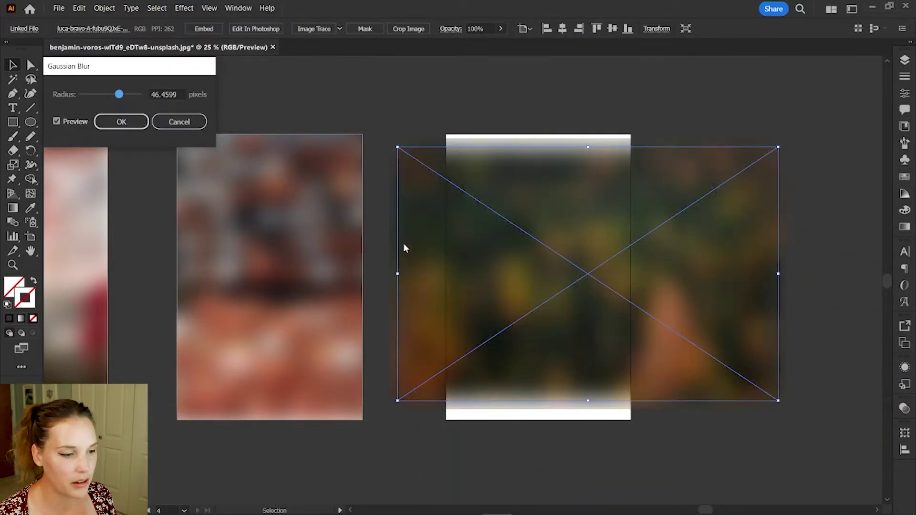
click(108, 123)
Rotate the blurred forest photo 90° counterclockwise and move it to cover the fourth artboard.
click(829, 196)
click(781, 144)
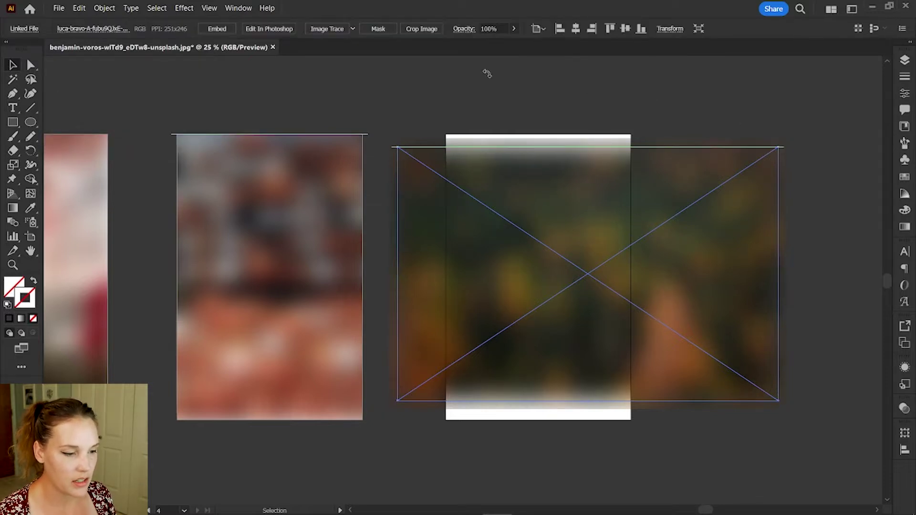
drag(486, 73, 572, 305)
key(ctrl+shift+a)
Clip the rotated, blurred forest photo to an artboard-sized rectangle on the fourth artboard.
click(451, 130)
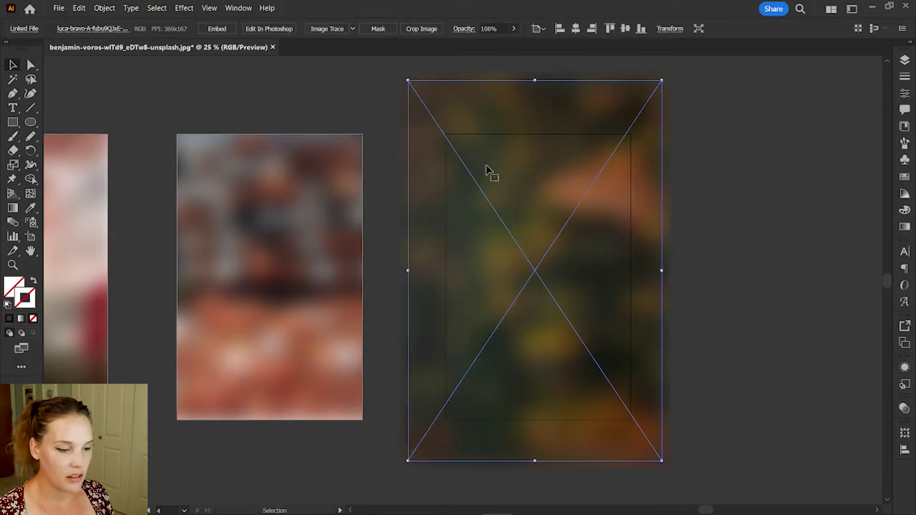
shift+click(548, 135)
key(ctrl+7)
click(540, 113)
Fit all four artboards in the window.
scroll(439, 315, left, 6)
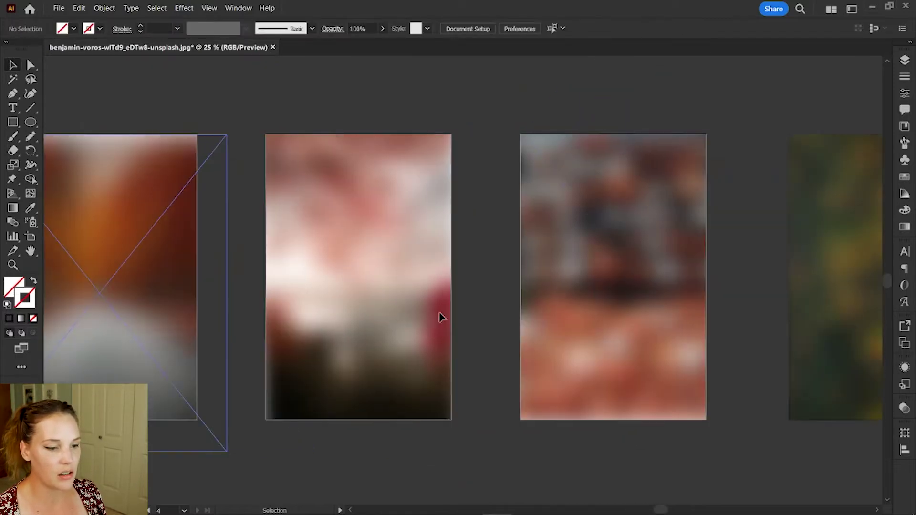
key(z)
key(alt+v)
click(209, 7)
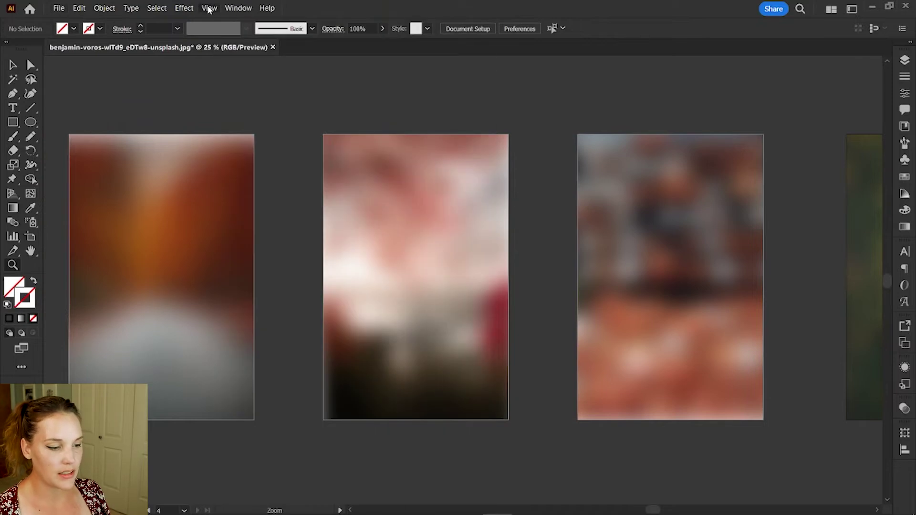
click(208, 7)
click(266, 165)
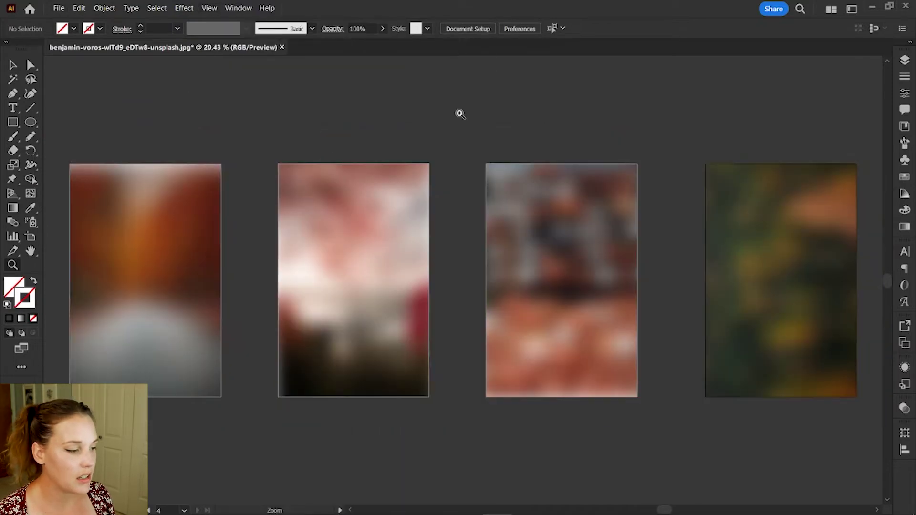
Add a blank artboard of the same size below the first artboard.
scroll(441, 274, down, 5)
scroll(435, 273, up, 1)
scroll(414, 273, down, 3)
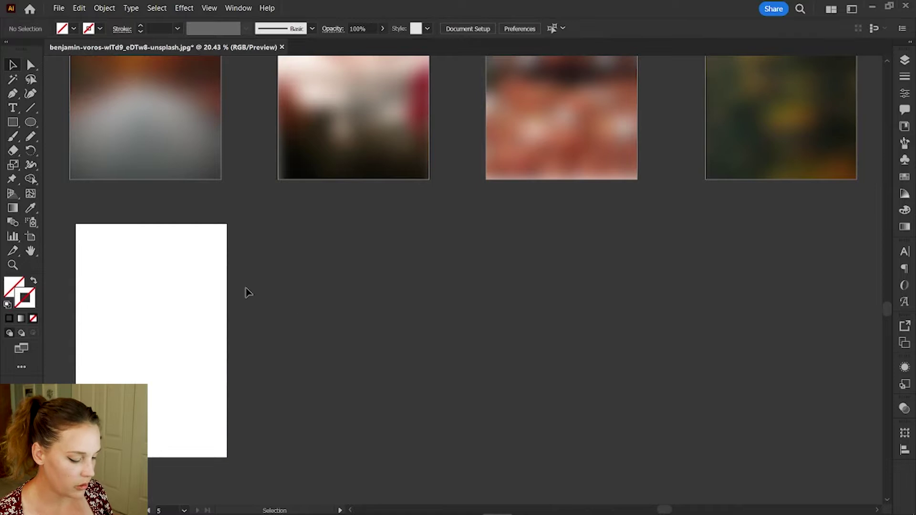
scroll(247, 292, left, 3)
scroll(246, 292, up, 3)
scroll(248, 292, up, 2)
Sample a dark brown and an orange from the blurred image on the first artboard and save each as a swatch.
key(i)
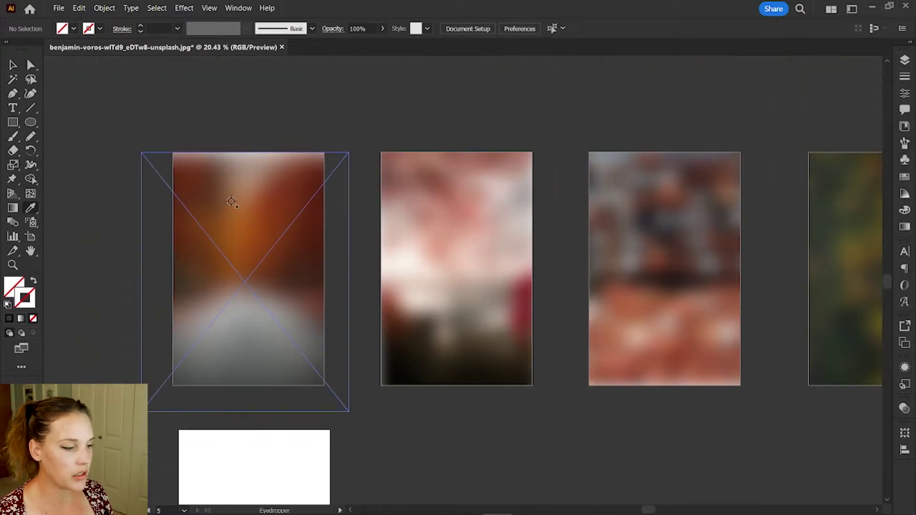
click(195, 192)
click(905, 210)
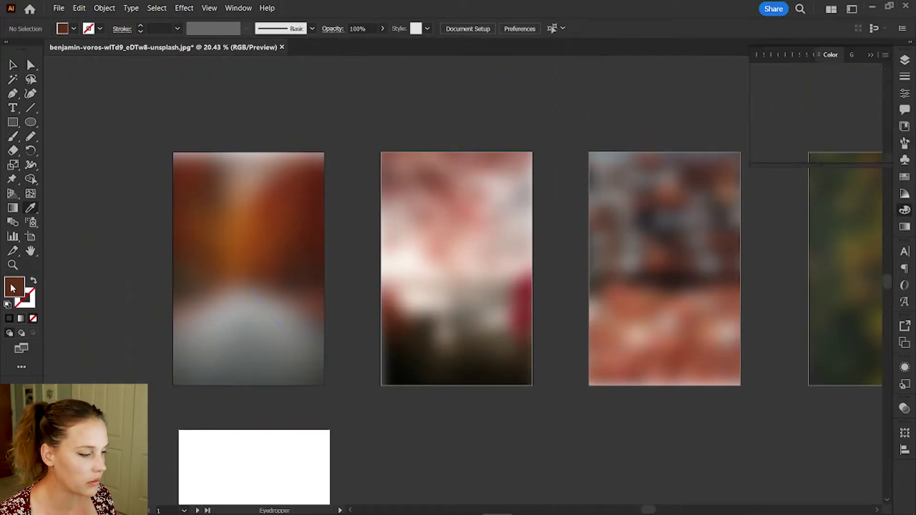
click(905, 177)
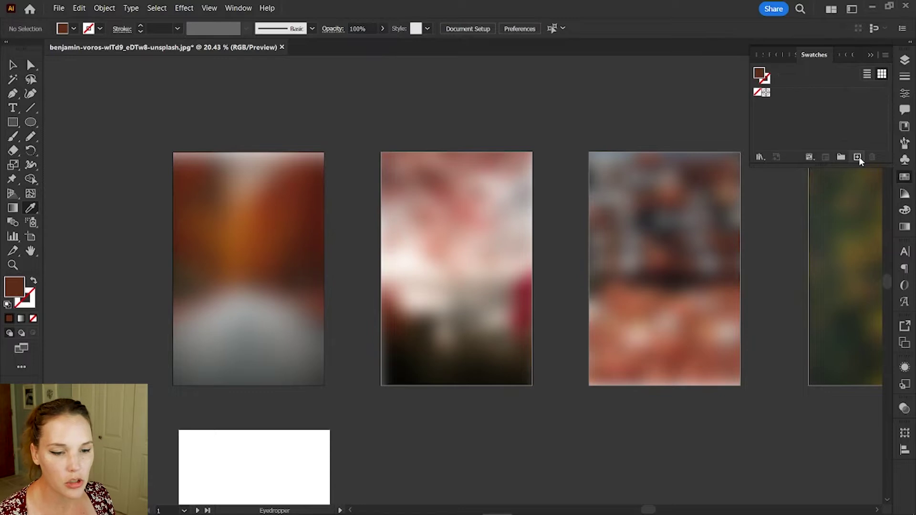
click(281, 356)
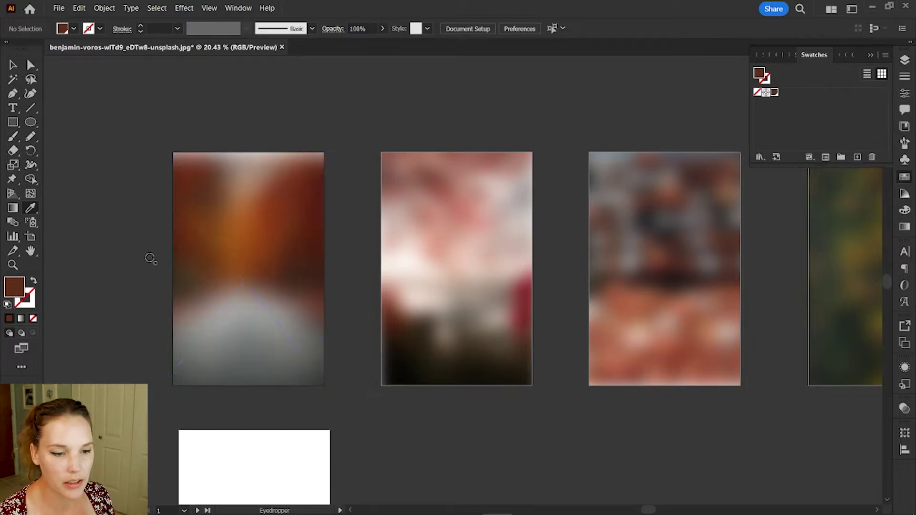
click(241, 229)
click(857, 157)
click(283, 358)
Sample a dark red from the blurred image on the second artboard and save it as a global swatch.
scroll(492, 328, right, 1)
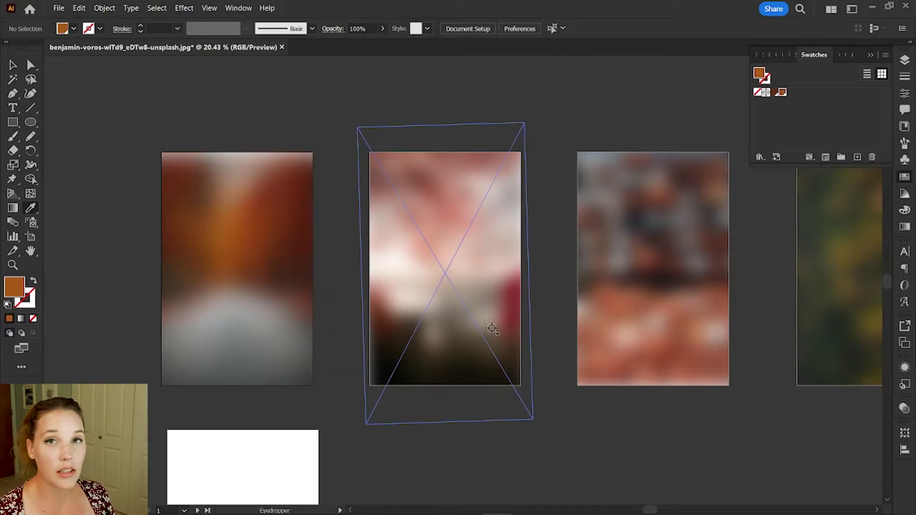
scroll(492, 329, right, 5)
click(474, 214)
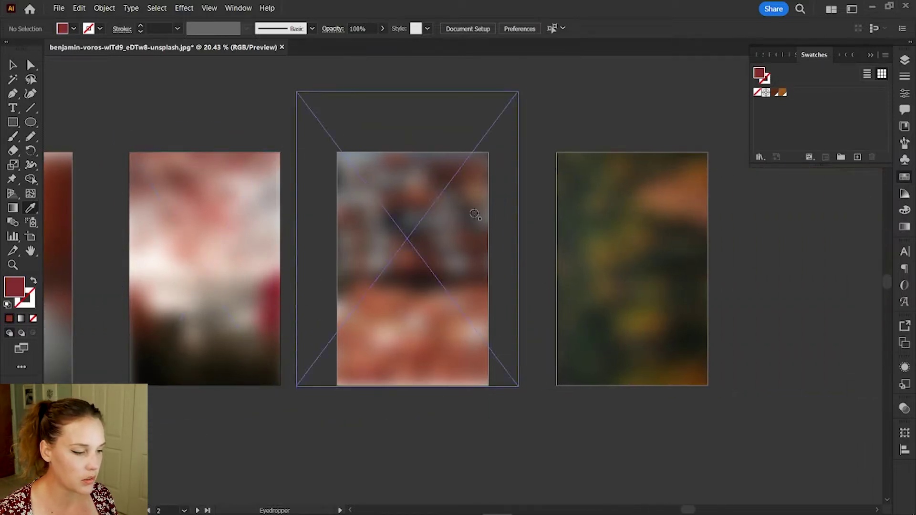
click(857, 158)
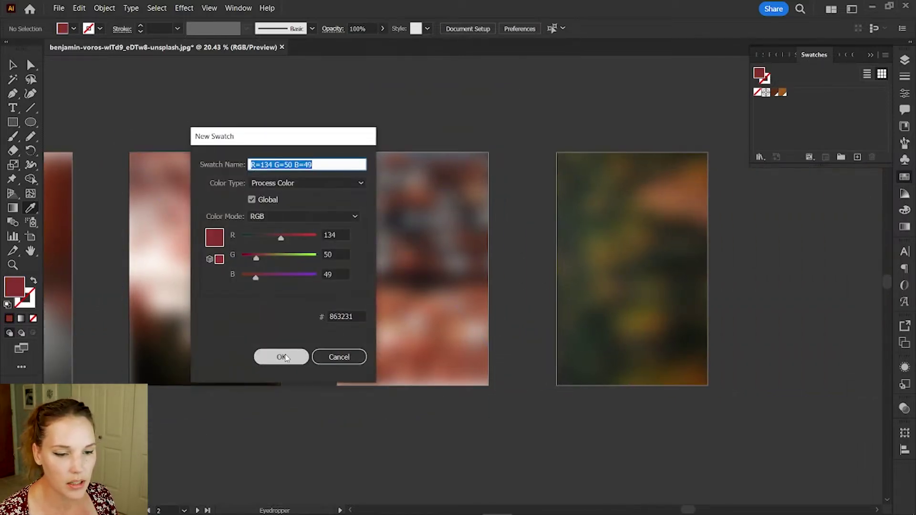
click(286, 358)
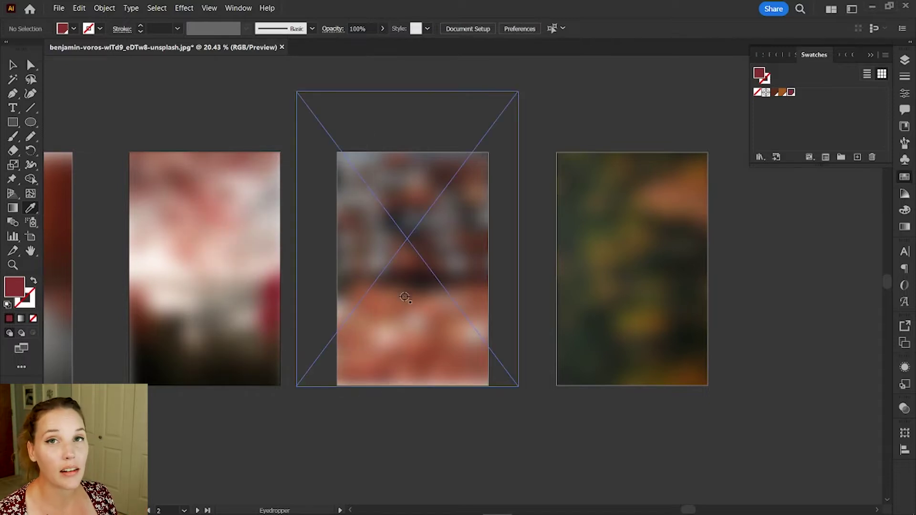
Sample a gray from the blurred pumpkin image on the third artboard and save it as a swatch.
click(437, 218)
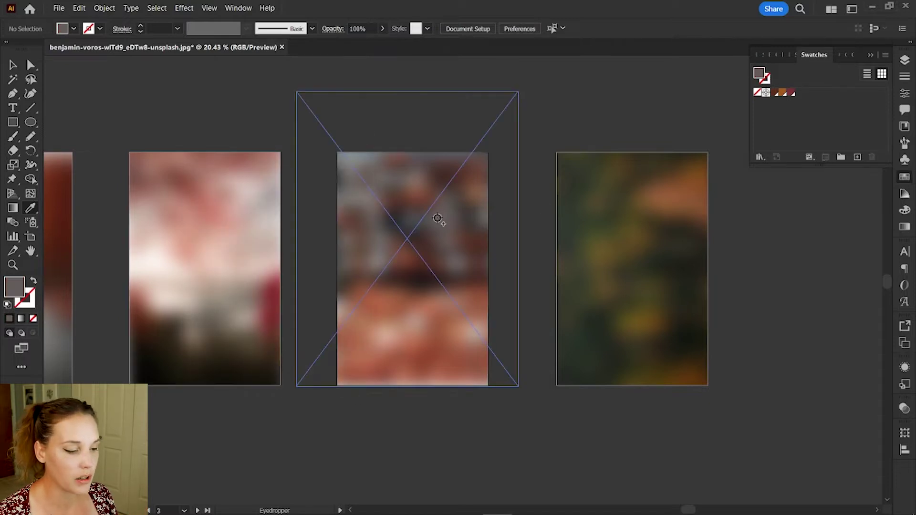
click(857, 158)
click(284, 358)
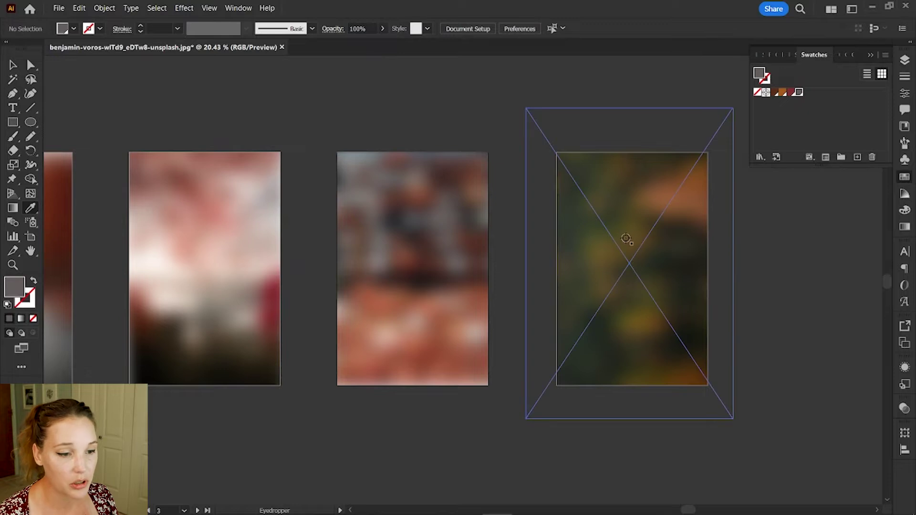
Sample an olive and a dark green from the blurred forest image and save each as a swatch.
click(630, 267)
click(857, 157)
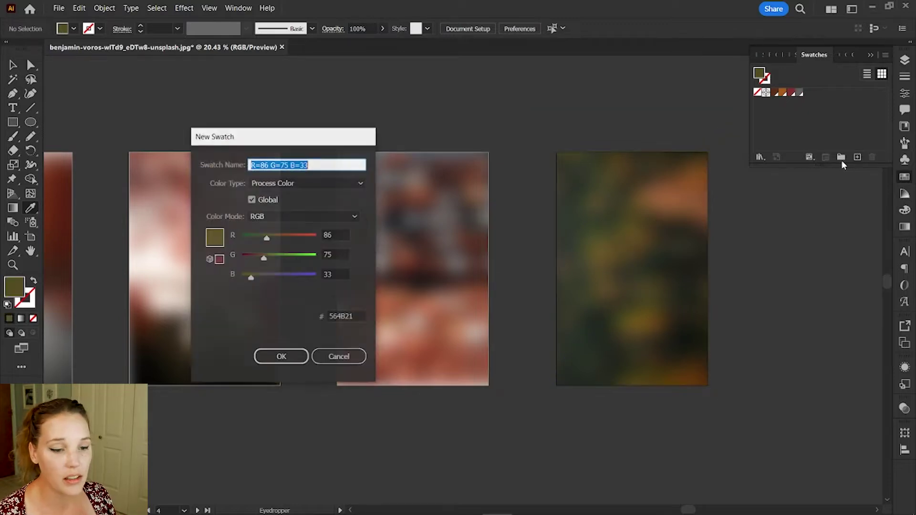
click(281, 355)
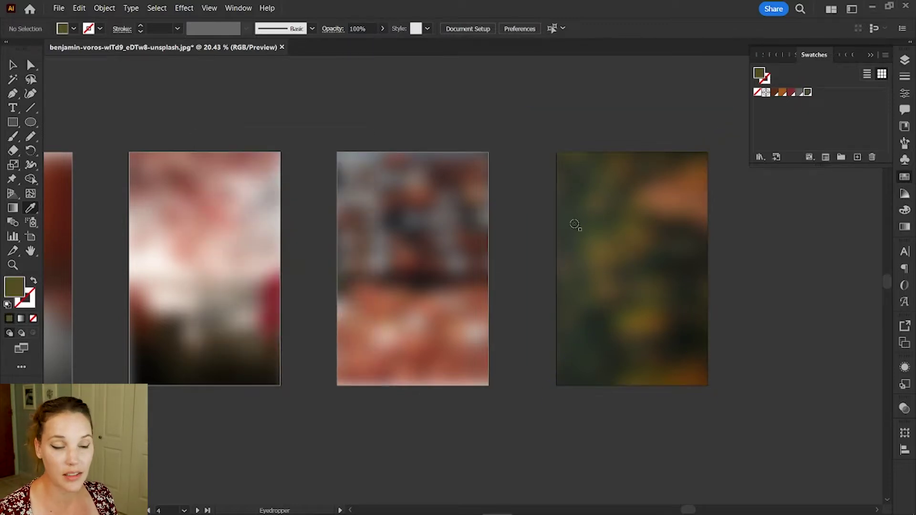
click(575, 208)
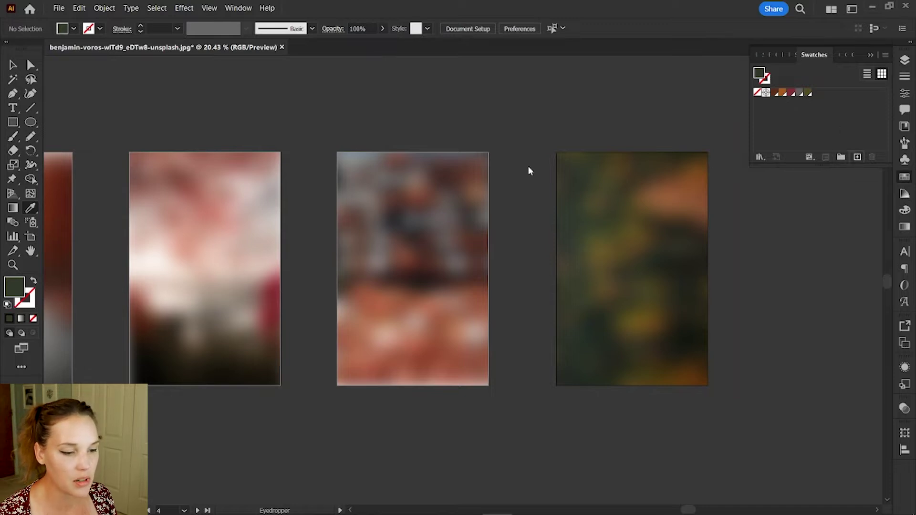
click(857, 157)
click(280, 354)
Draw a dark green rectangle that covers the blank artboard below the first poster, aligning its edge with the artboard.
scroll(333, 410, left, 1)
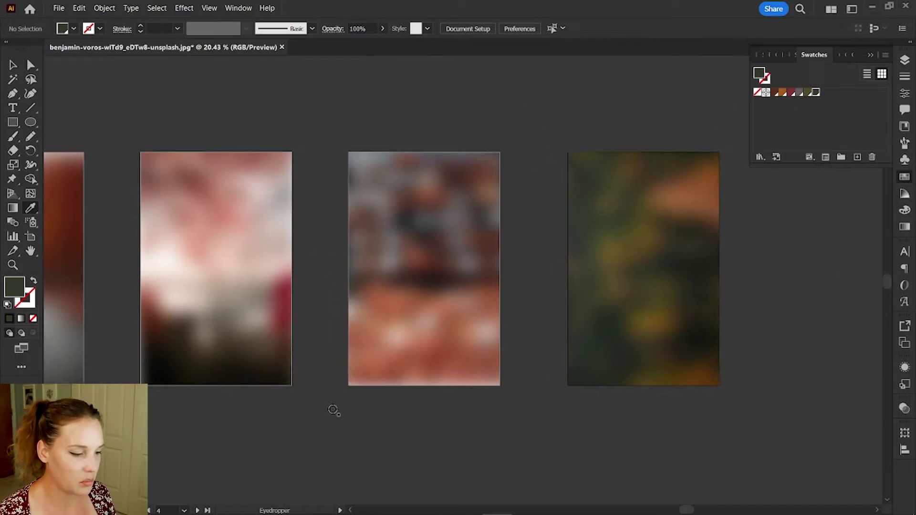
scroll(333, 410, left, 8)
scroll(333, 411, down, 4)
key(m)
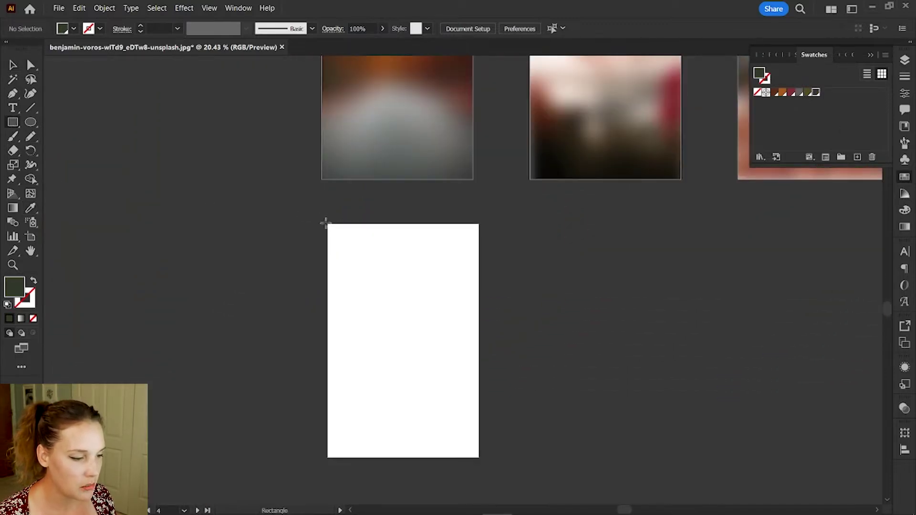
mouse_move(327, 224)
mouse_down()
mouse_move(491, 423)
mouse_move(479, 458)
mouse_up()
key(v)
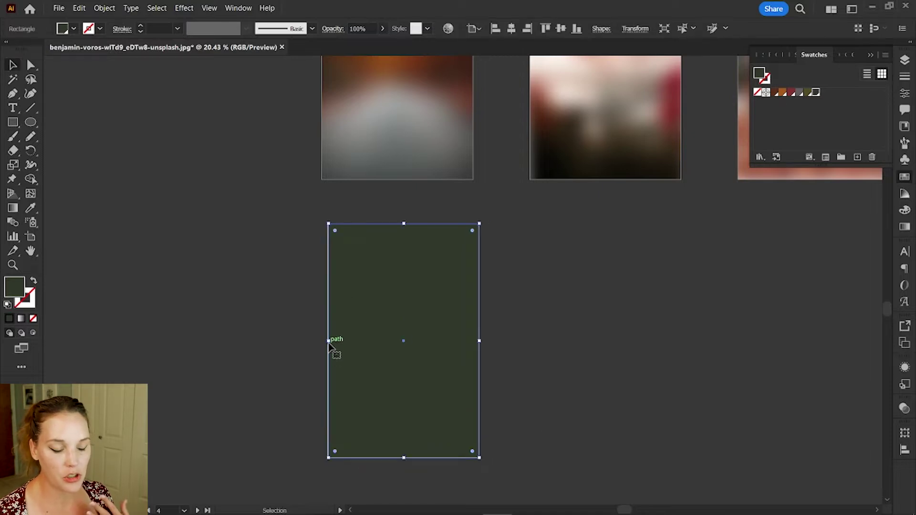
drag(328, 340, 327, 341)
click(553, 352)
click(432, 317)
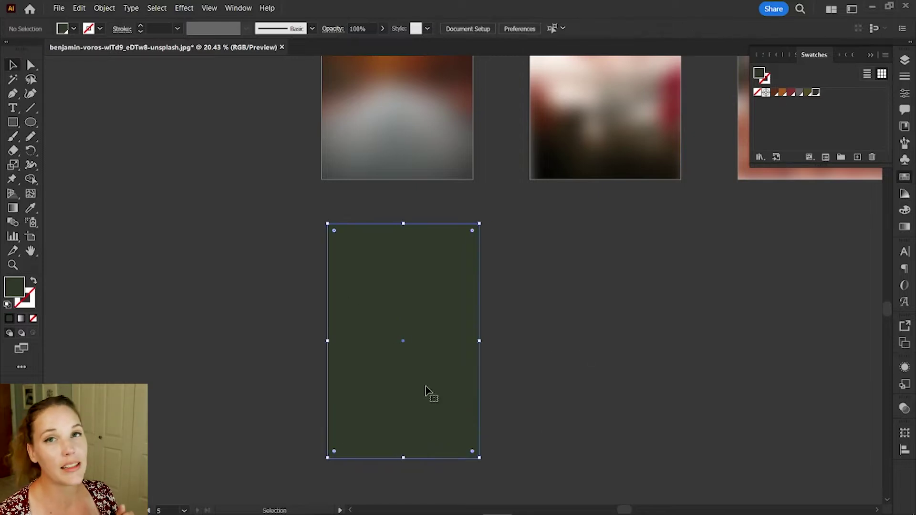
click(426, 391)
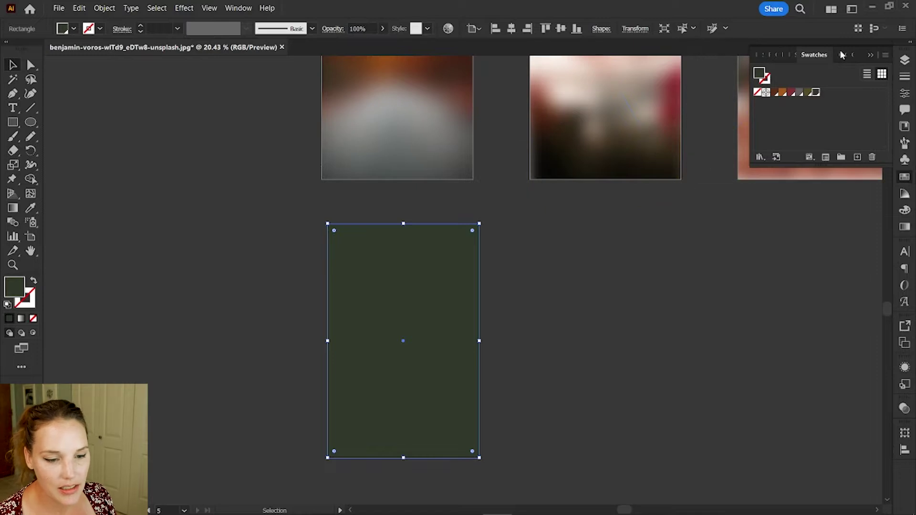
Change the rectangle's fill to a freeform gradient drawn with points.
click(903, 228)
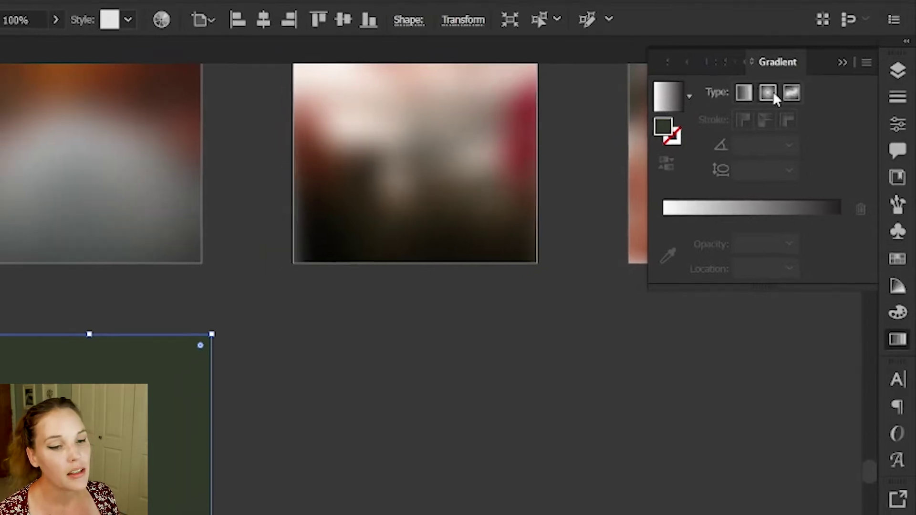
click(816, 83)
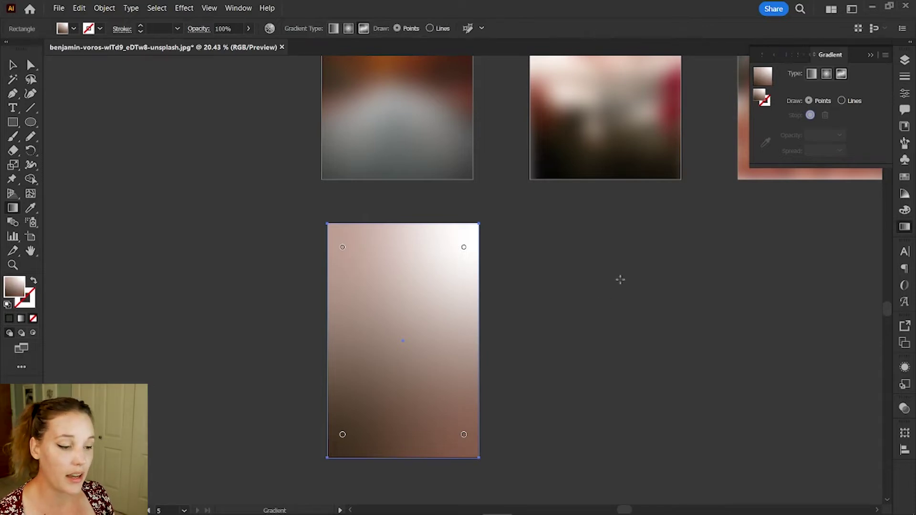
scroll(620, 280, right, 5)
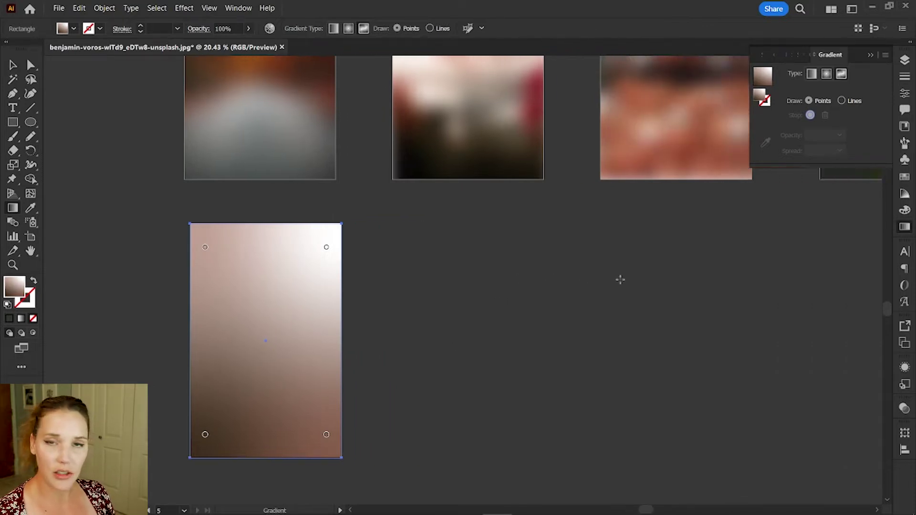
scroll(620, 279, left, 4)
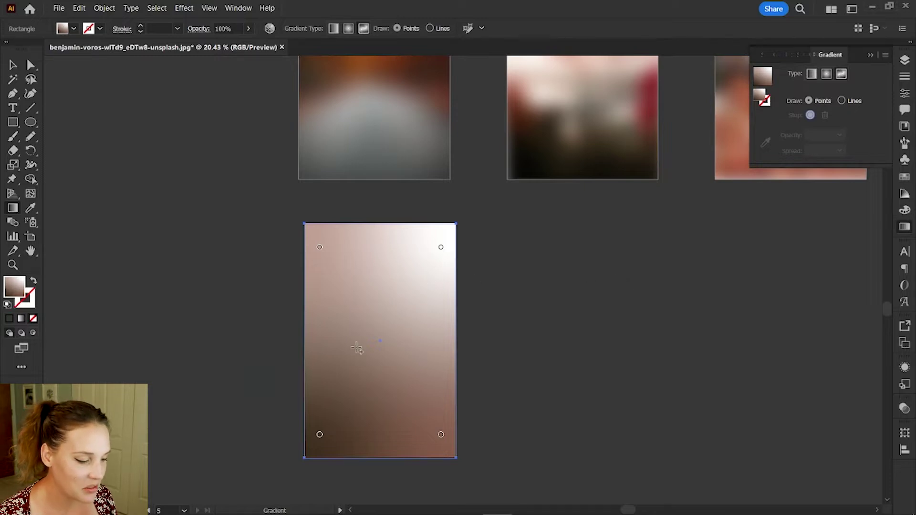
Add color stops at the rectangle's middle, right edge and lower center, nudge the upper-left stop outward, and replace the white upper-right stop.
click(319, 434)
click(444, 350)
click(441, 435)
click(369, 316)
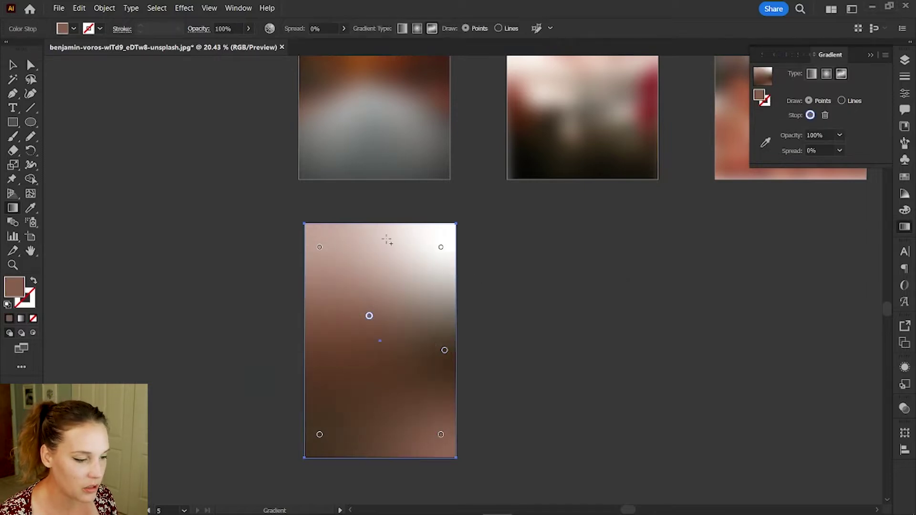
drag(319, 247, 314, 239)
drag(441, 247, 436, 231)
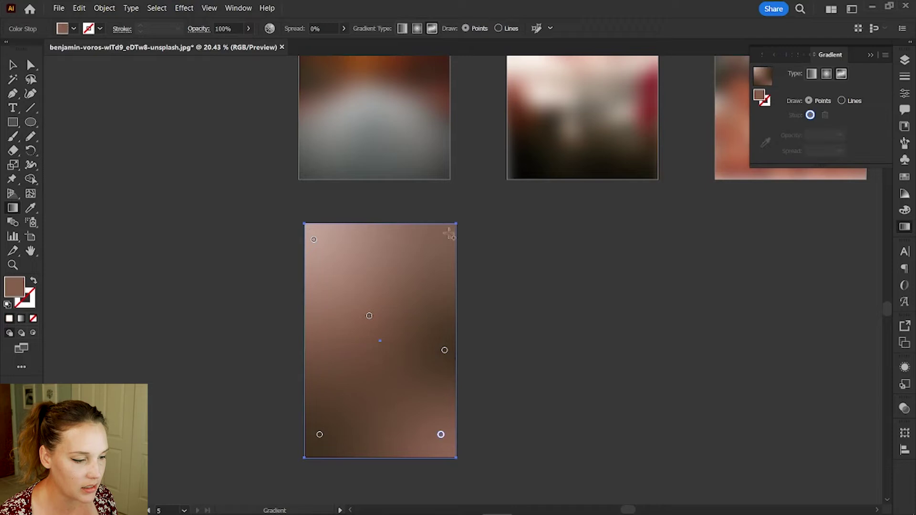
click(422, 247)
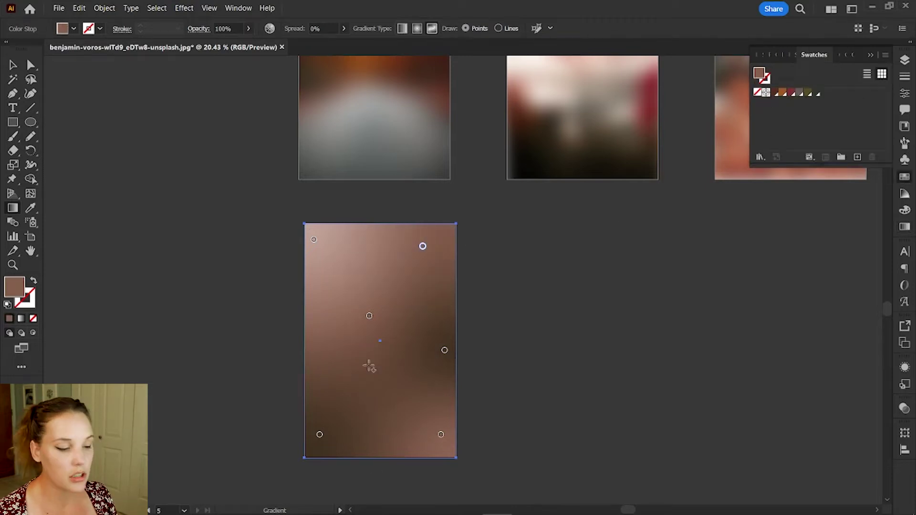
click(375, 385)
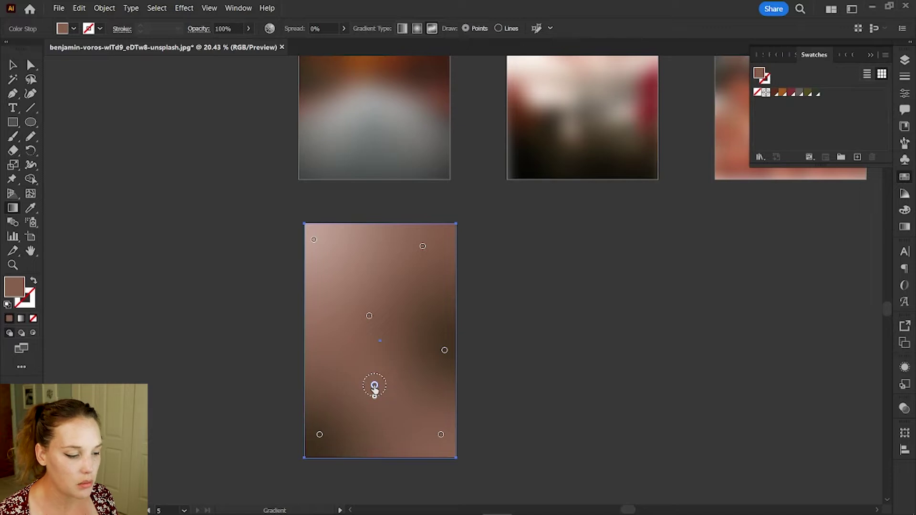
Color the lower-center gradient stop with the olive swatch and add an orange swatch stop near the rectangle's top center.
double_click(375, 385)
click(219, 293)
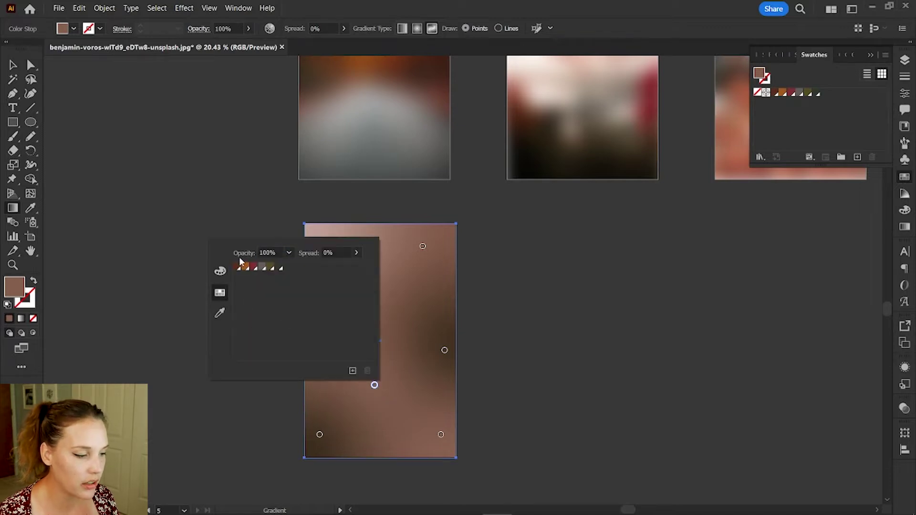
click(270, 267)
click(412, 282)
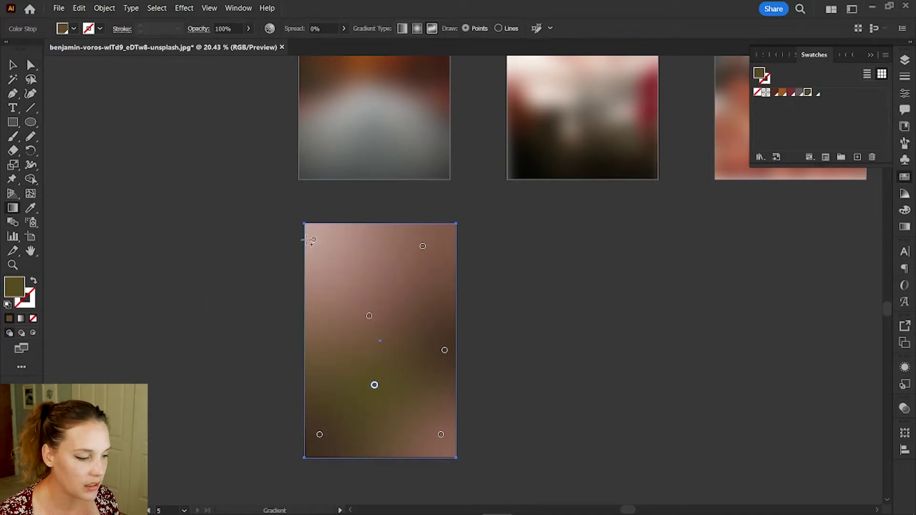
double_click(391, 245)
click(263, 279)
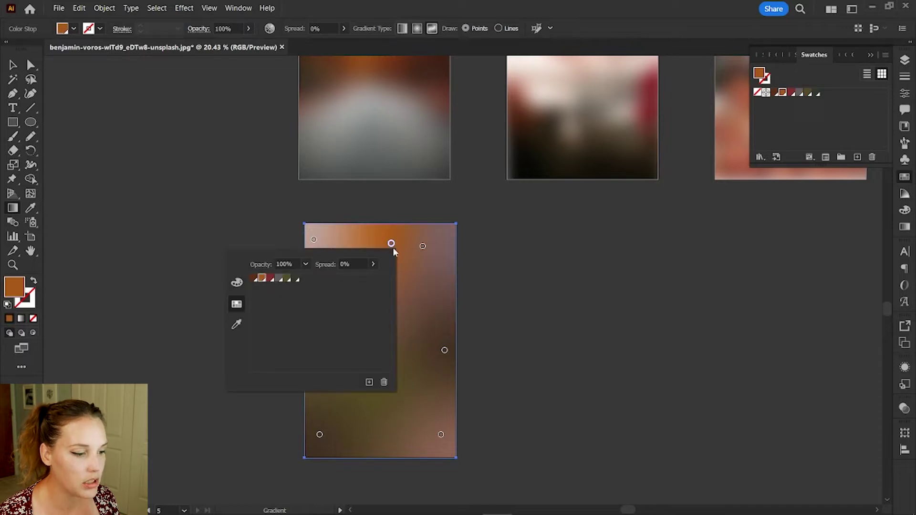
key(Escape)
Move the upper-right gradient stop closer to the edge and color it olive, then shift the middle stop toward the rectangle's left side.
drag(423, 246, 441, 264)
double_click(442, 264)
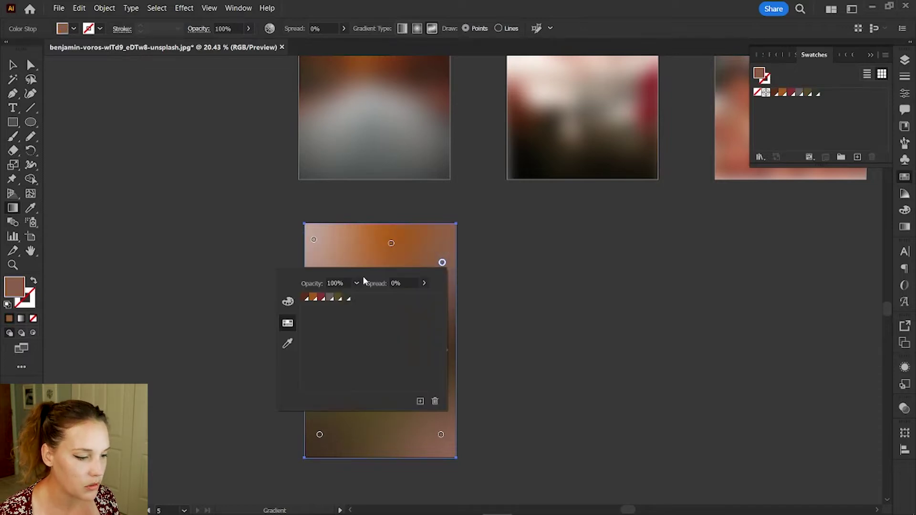
click(338, 299)
key(Escape)
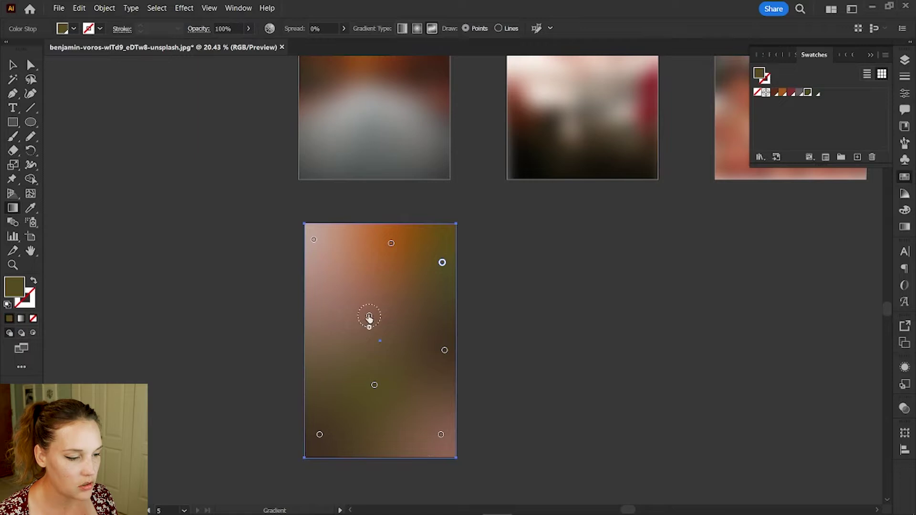
drag(369, 316, 333, 307)
key(v)
click(184, 209)
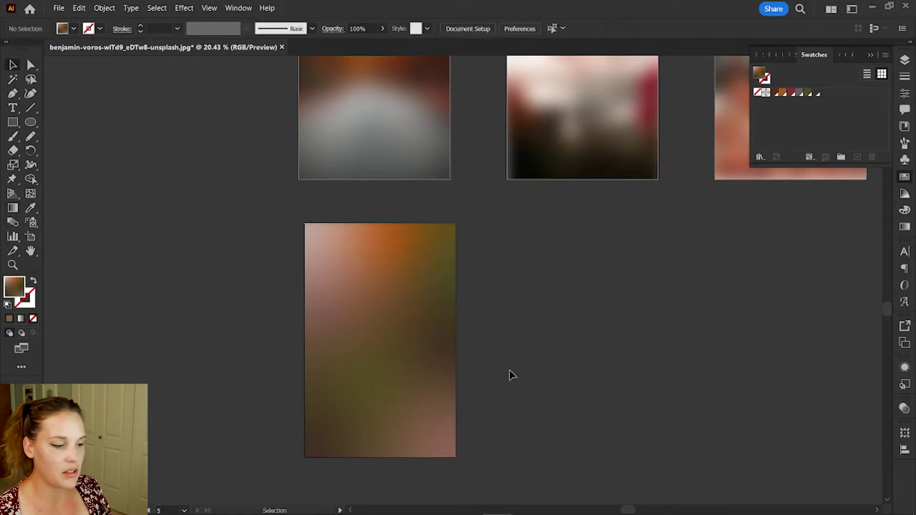
Duplicate the gradient rectangle beside its artboard and save its freeform gradient as a swatch.
scroll(507, 368, right, 3)
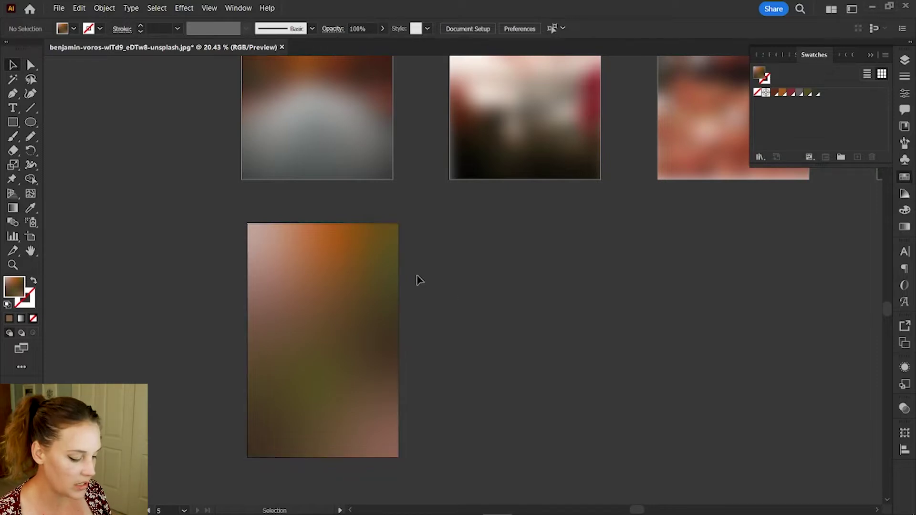
click(345, 389)
key(a)
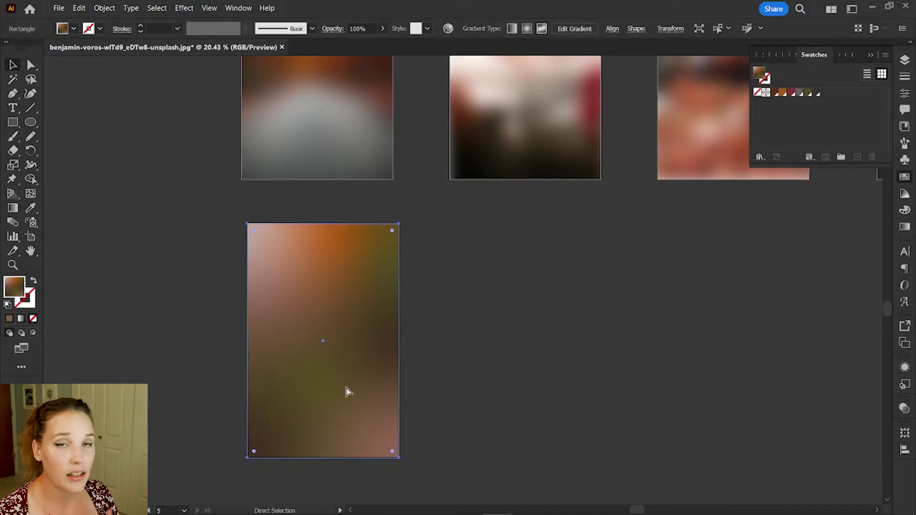
key(v)
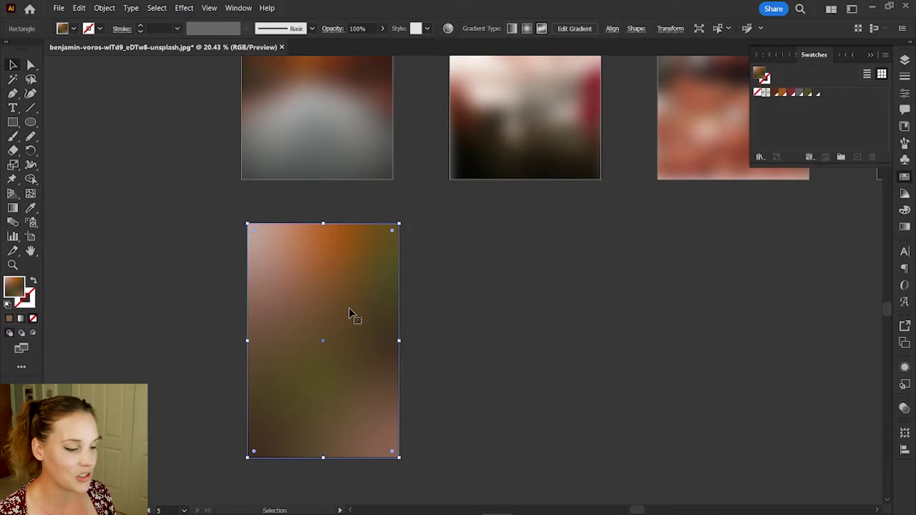
drag(335, 315, 501, 346)
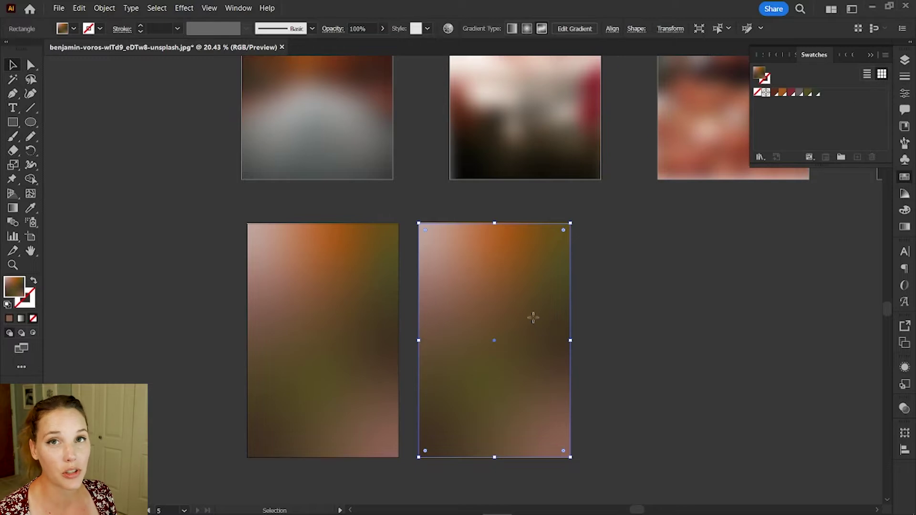
drag(532, 317, 807, 116)
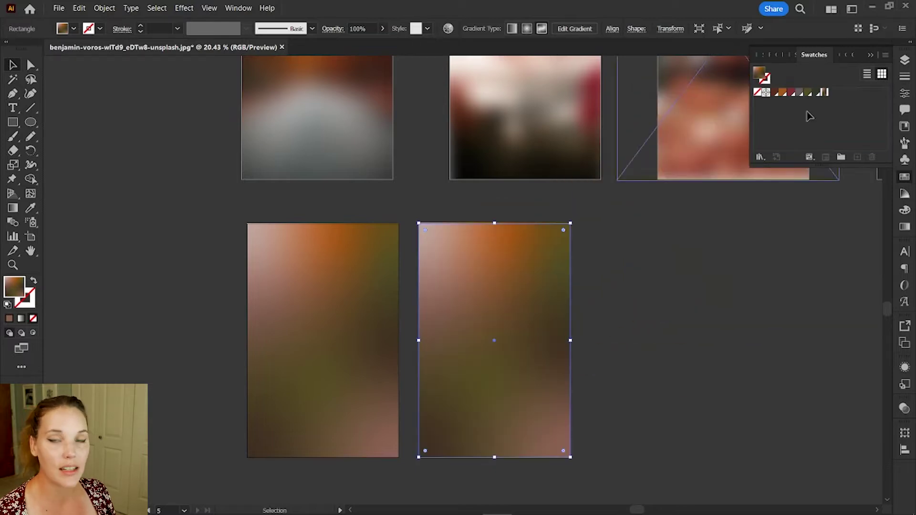
click(661, 350)
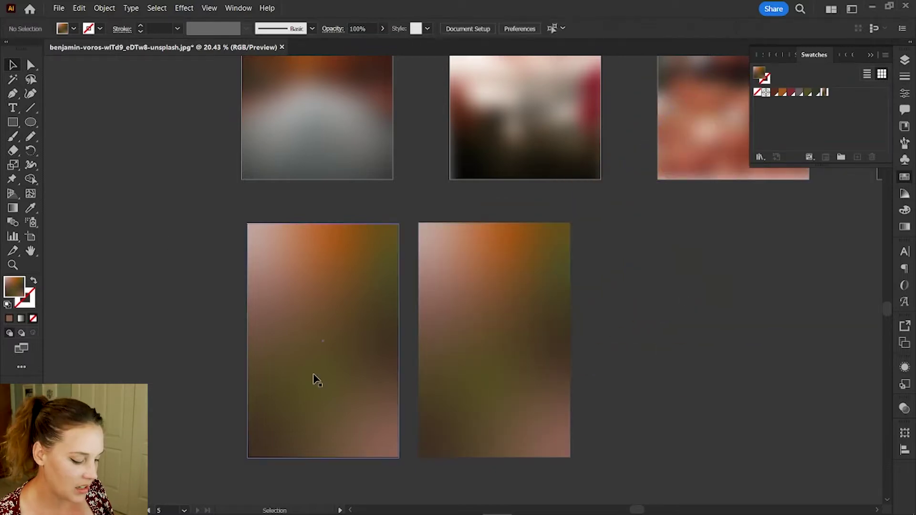
Draw a closed, wavy freeform shape over the gradient artboard with the Pencil tool and select its path.
click(31, 136)
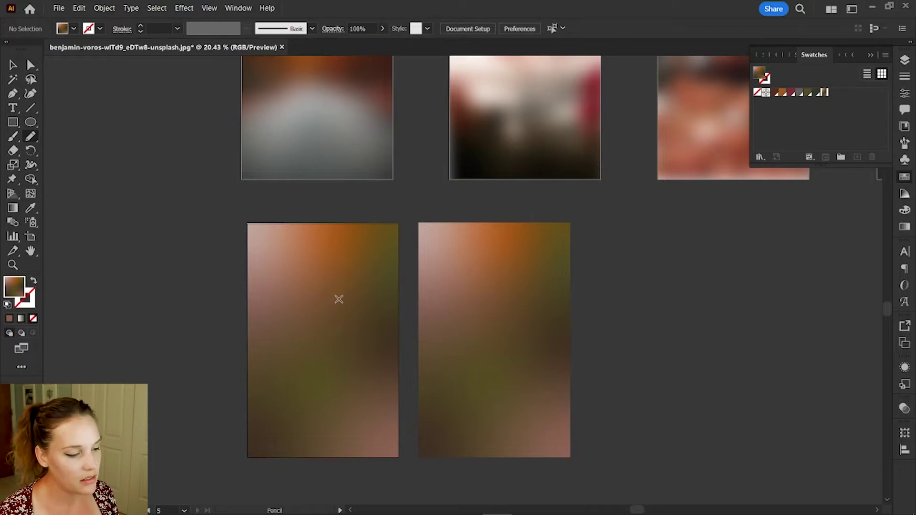
mouse_move(270, 309)
mouse_down()
mouse_move(259, 414)
mouse_move(362, 380)
mouse_move(392, 344)
mouse_move(353, 264)
mouse_move(329, 303)
mouse_up()
key(a)
click(324, 292)
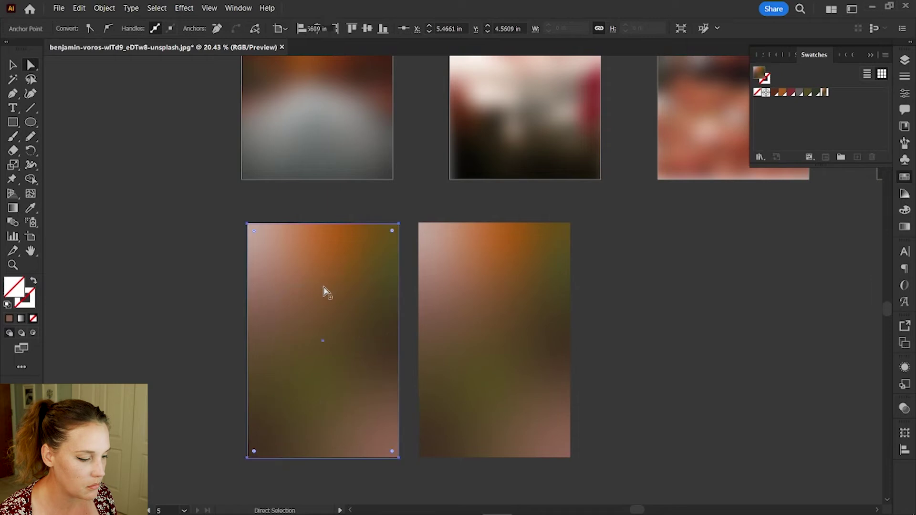
click(296, 288)
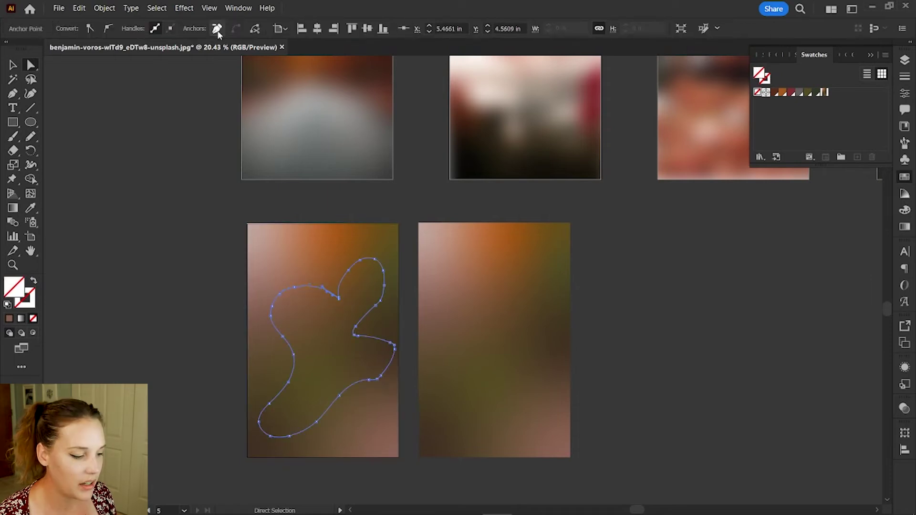
Apply a Gaussian Blur to the gradient-filled freeform shape and rotate it clockwise so it blends into the background.
key(v)
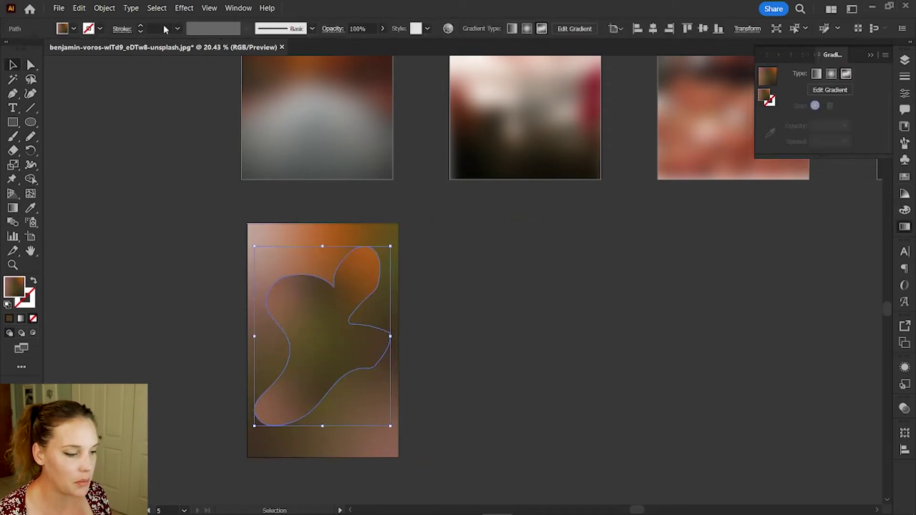
click(184, 8)
mouse_move(266, 239)
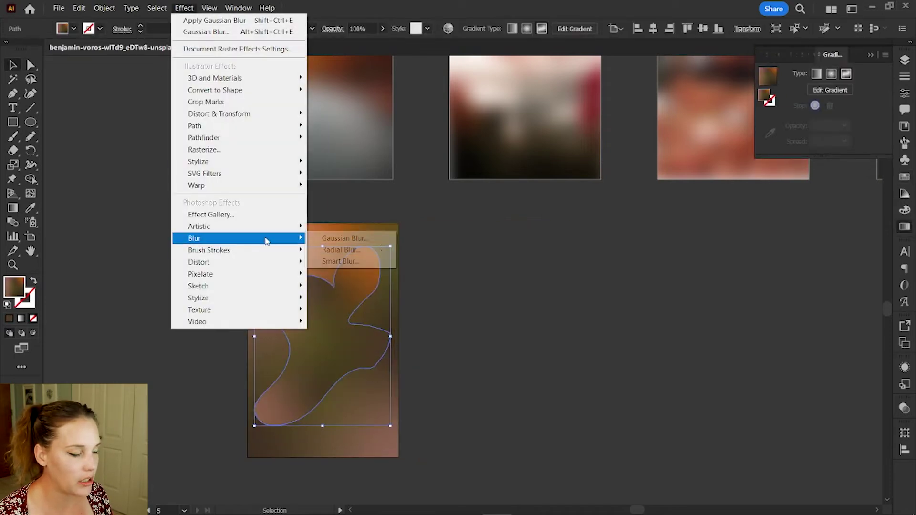
click(342, 238)
key(Return)
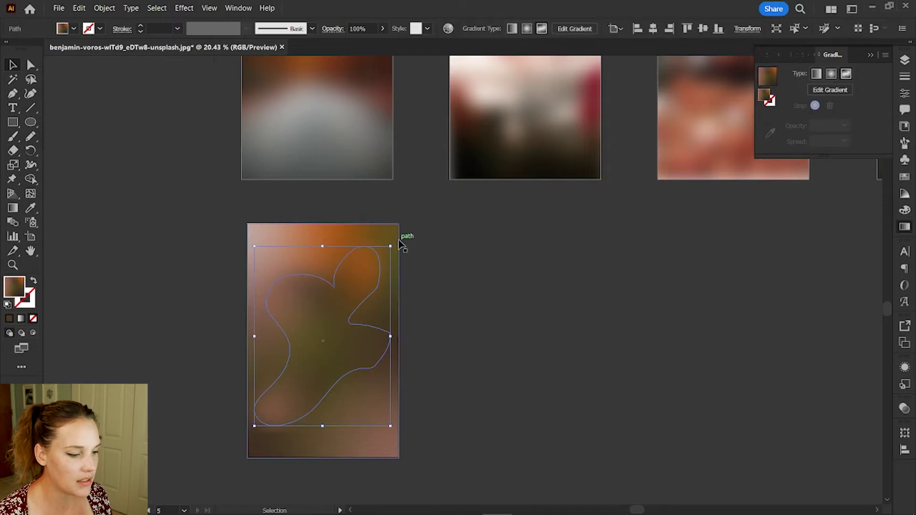
drag(403, 237, 468, 388)
click(468, 388)
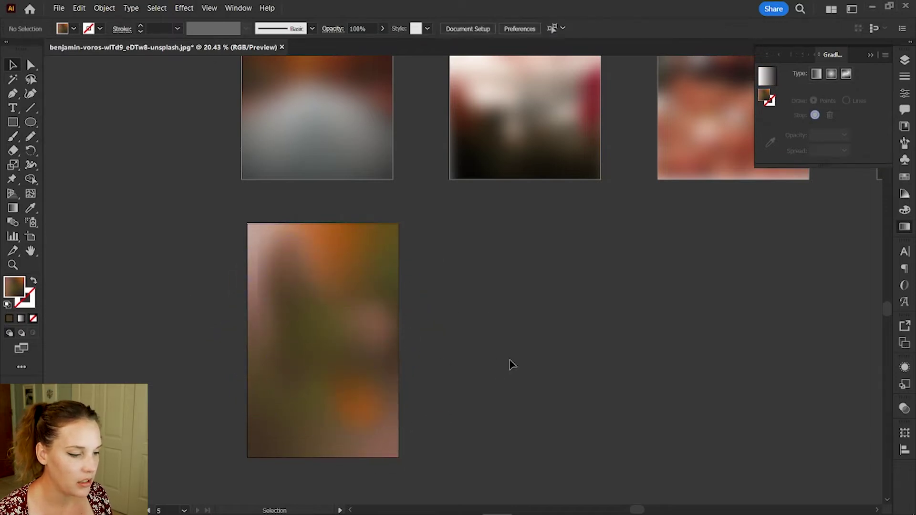
Create the text "FALL", scale it up to about 192 pt and place it near the top of the gradient artboard.
key(t)
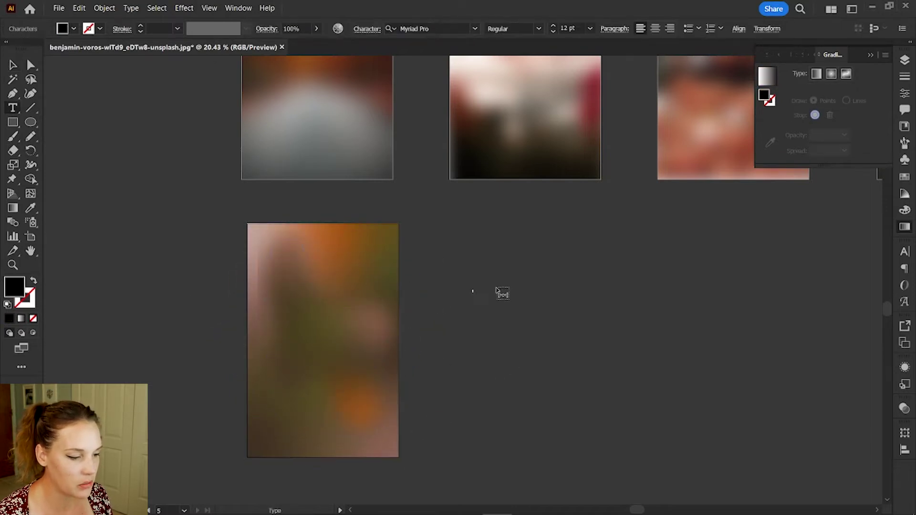
click(13, 64)
drag(478, 293, 544, 329)
drag(507, 301, 331, 268)
Set the "FALL" text in Franklin Gothic Heavy, enlarge it to about 245 pt and reposition it near the artboard's top.
click(905, 253)
click(883, 264)
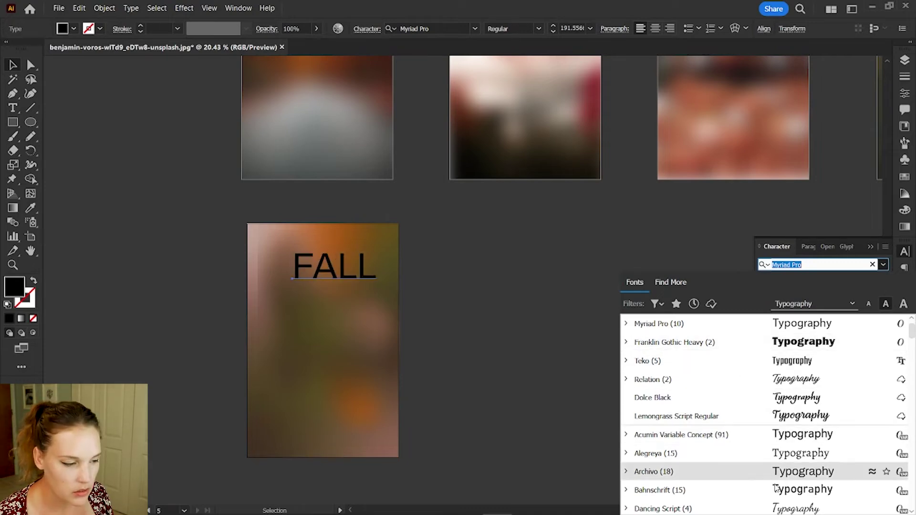
click(715, 342)
drag(273, 294, 260, 301)
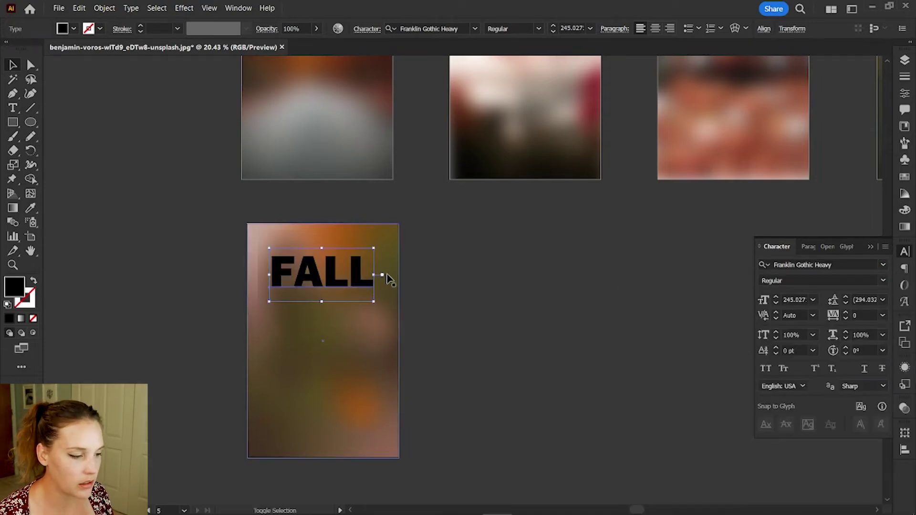
drag(357, 279, 362, 270)
Change the fill color of the "FALL" text to white.
click(183, 8)
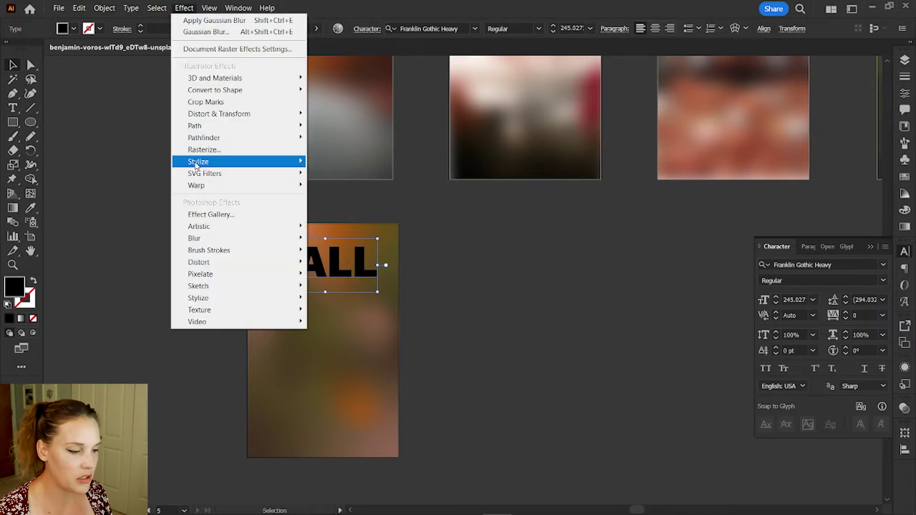
click(182, 8)
double_click(14, 286)
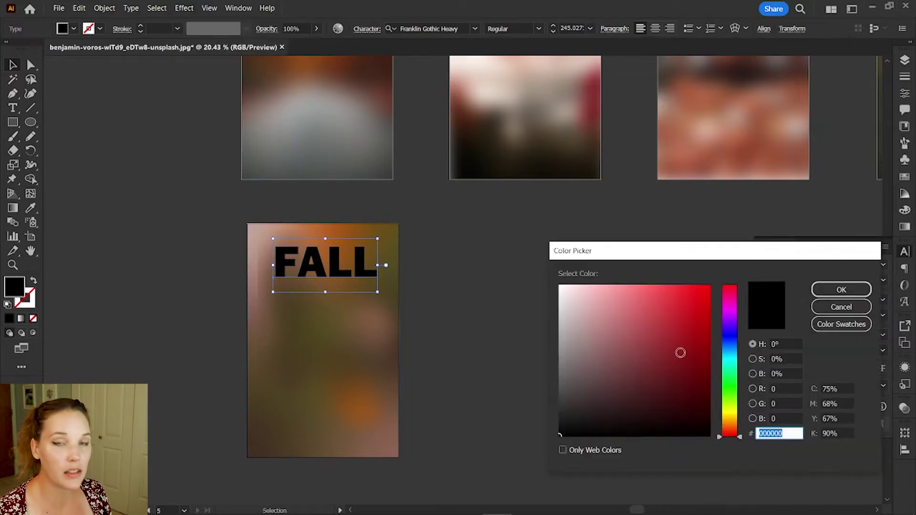
click(559, 289)
click(841, 290)
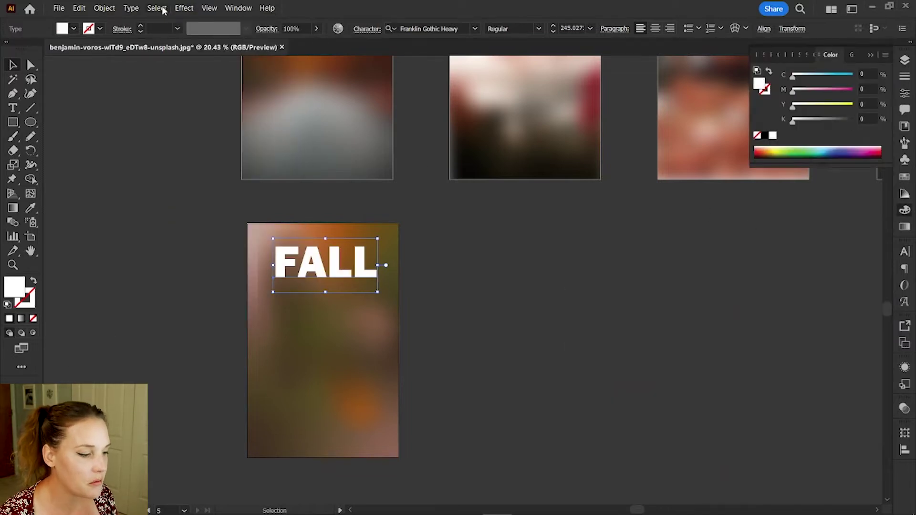
Apply a vertical Wave warp to the "FALL" text with reduced bend, about 24% horizontal distortion and 13% vertical distortion.
click(183, 8)
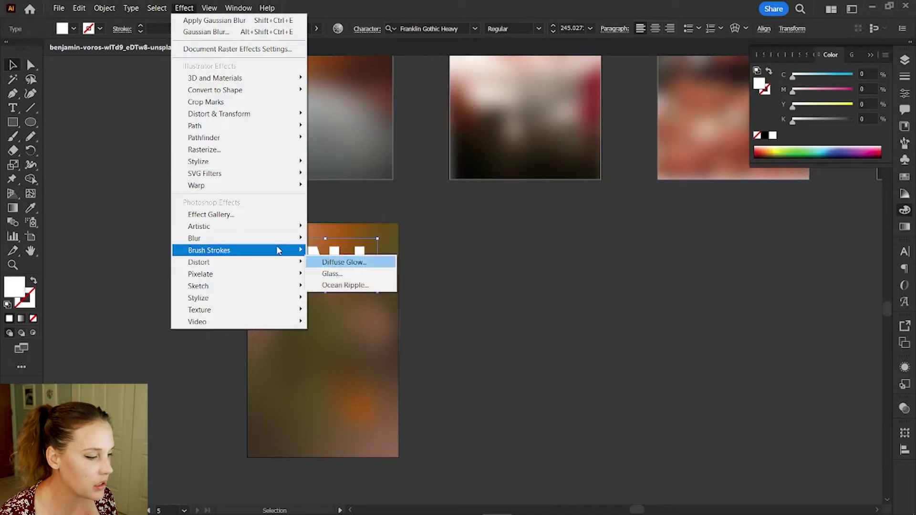
mouse_move(196, 185)
click(329, 279)
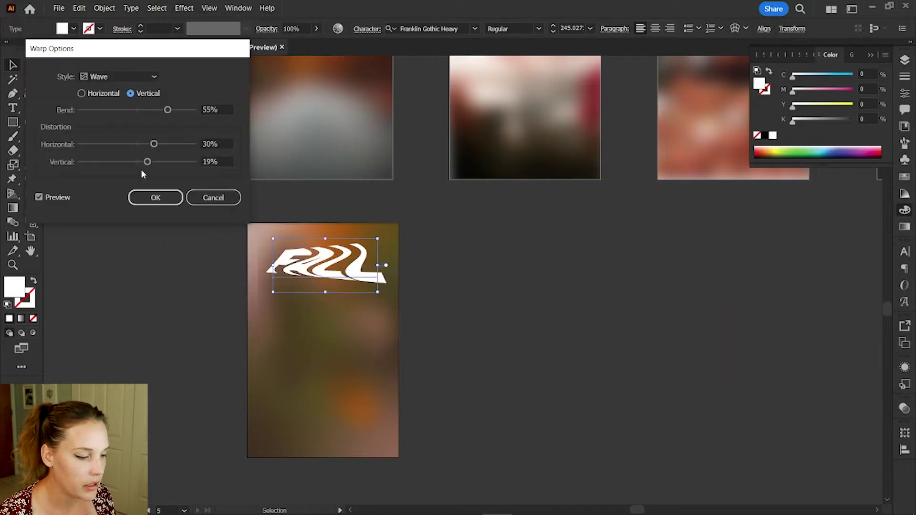
drag(148, 162, 150, 144)
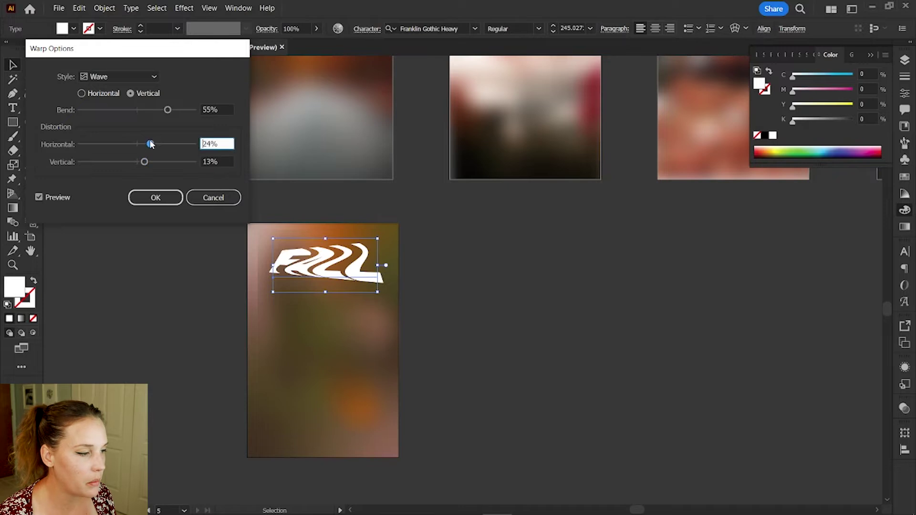
drag(167, 110, 159, 110)
click(157, 199)
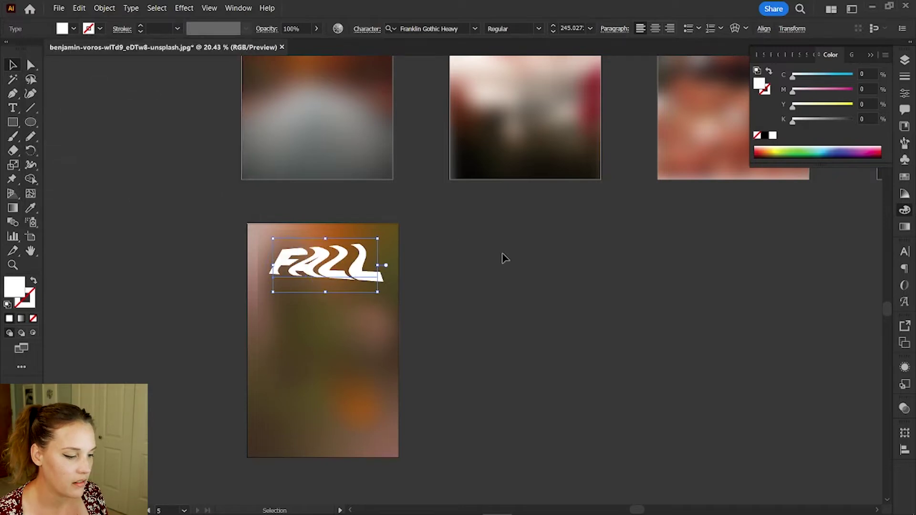
Stretch the warped "FALL" text vertically to about 1216 pt so it fills most of the artboard, and convert it to outlines.
drag(326, 292, 325, 503)
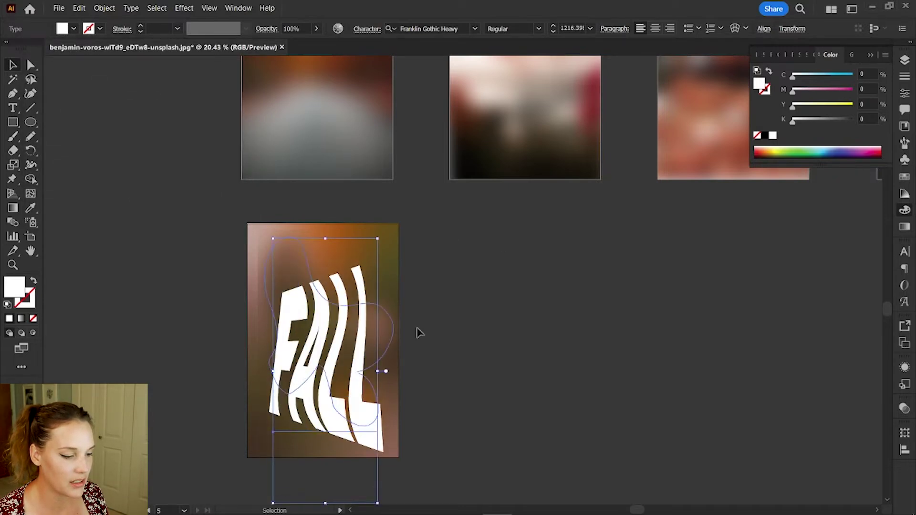
key(ctrl+shift+o)
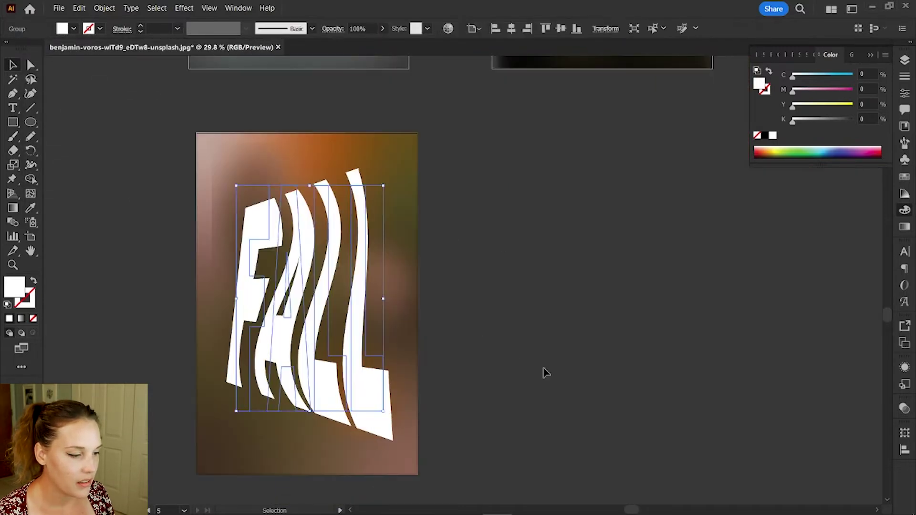
key(a)
click(544, 372)
Convert the upper-right anchor of the last L to smooth and pull its handle outward to curve the stem.
click(366, 223)
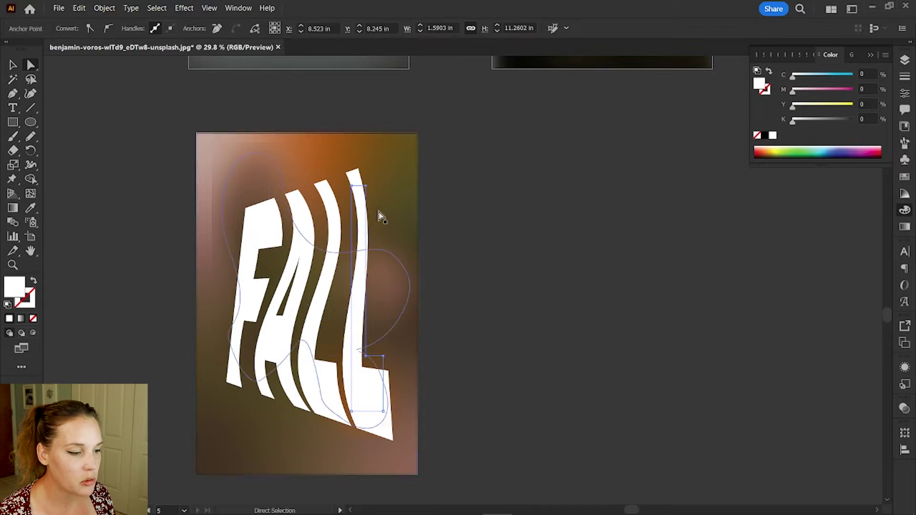
click(366, 186)
click(131, 8)
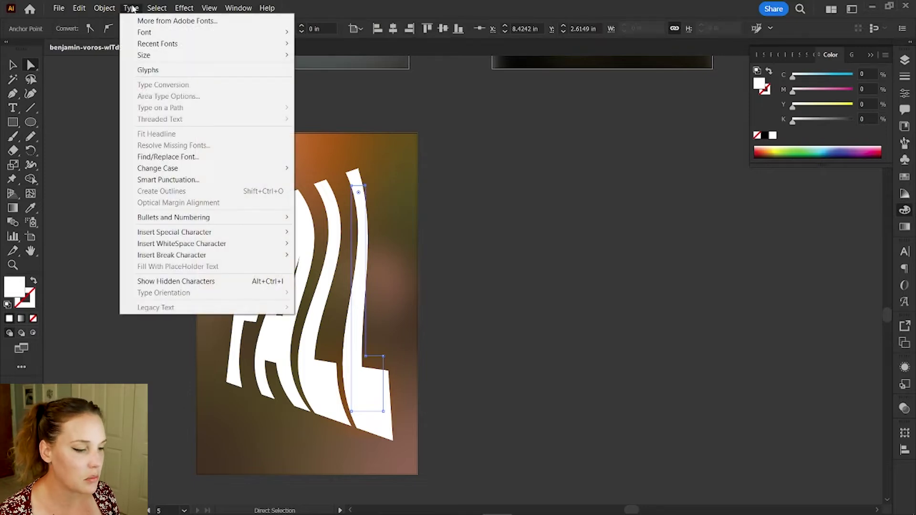
click(132, 8)
click(366, 186)
click(107, 28)
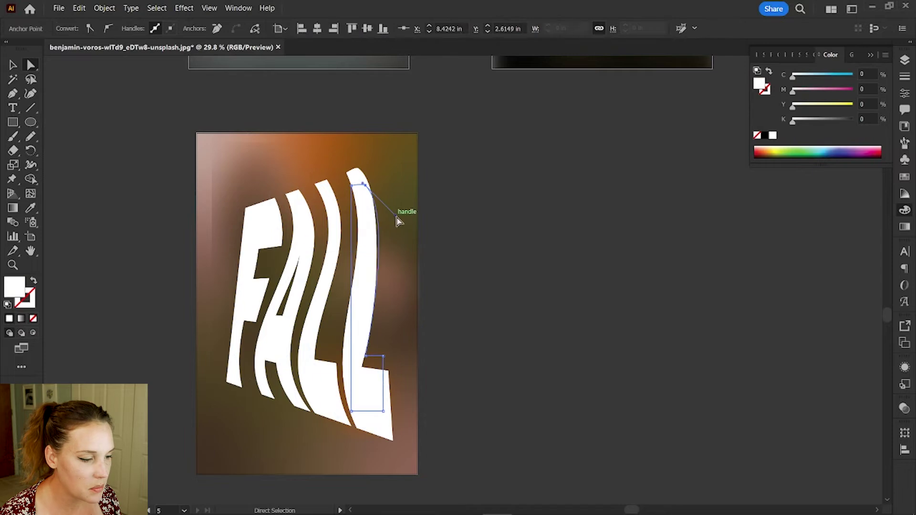
drag(396, 217, 397, 228)
Convert the upper-left and lower-left anchors of the last L to smooth and adjust their handles to round the letter.
click(351, 185)
click(108, 29)
drag(316, 228, 361, 252)
click(351, 411)
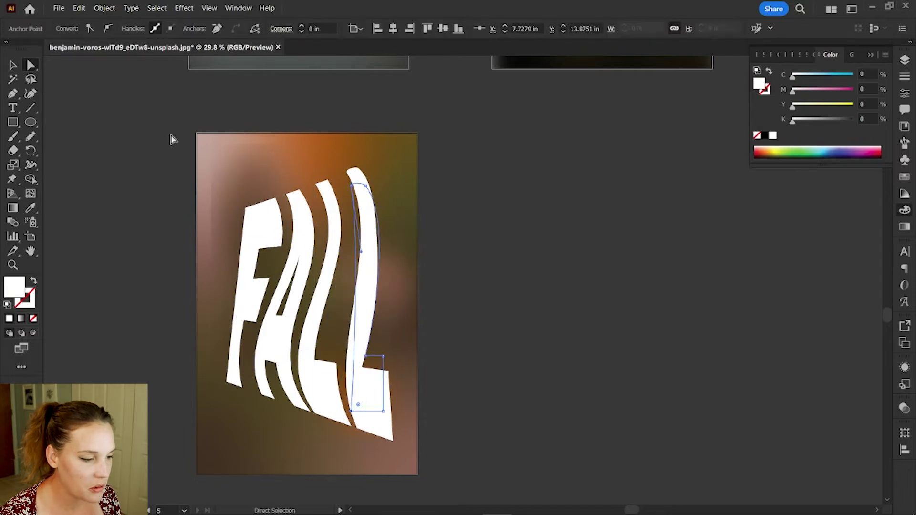
click(108, 28)
drag(319, 370, 346, 390)
click(192, 234)
key(ctrl+a)
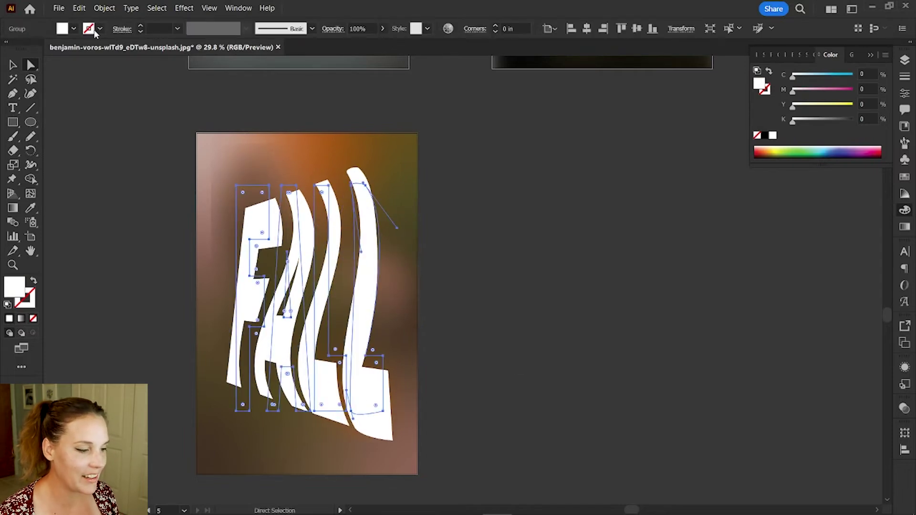
click(167, 127)
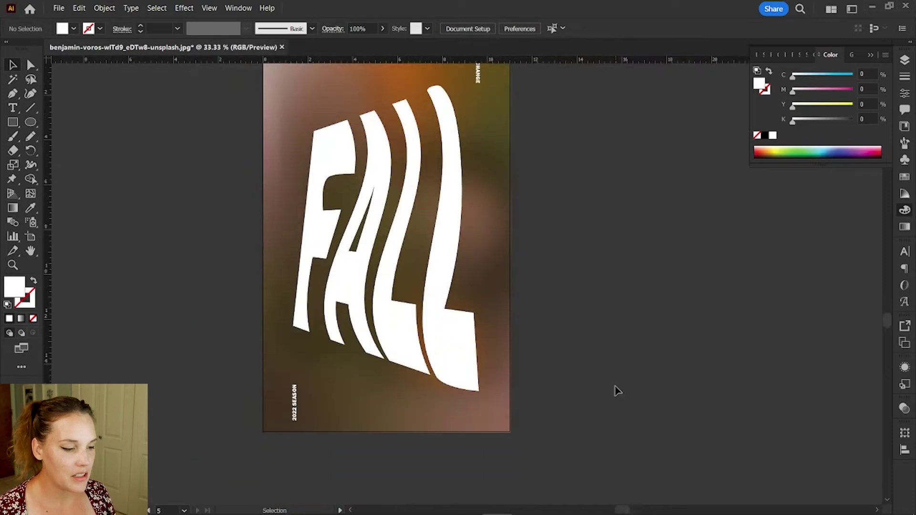
Add the text "CHANGE" to the first blurred artboard and scale it up to about 158.7 pt.
scroll(615, 390, up, 2)
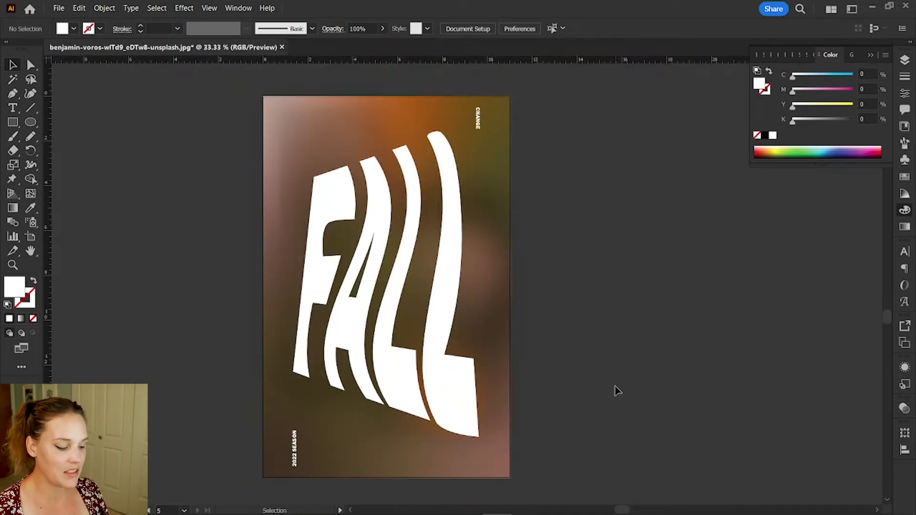
key(z)
alt+click(503, 285)
scroll(440, 217, up, 10)
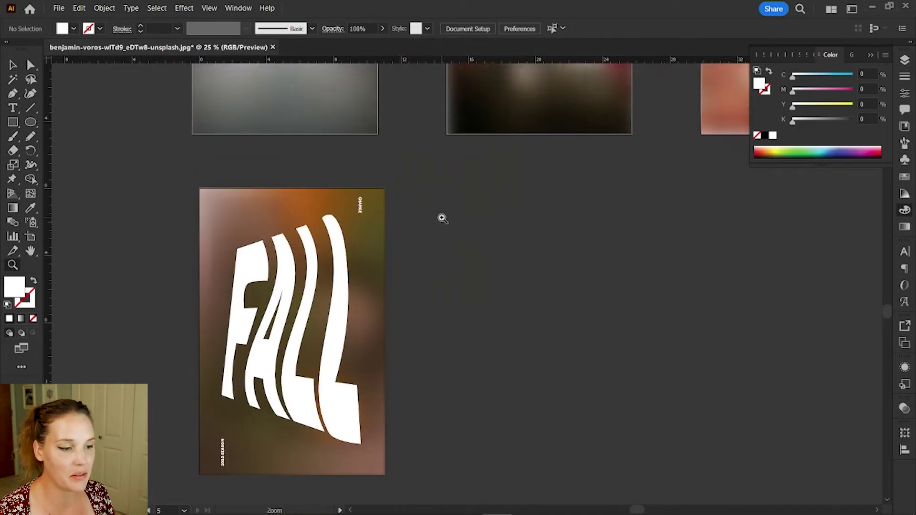
scroll(441, 218, up, 3)
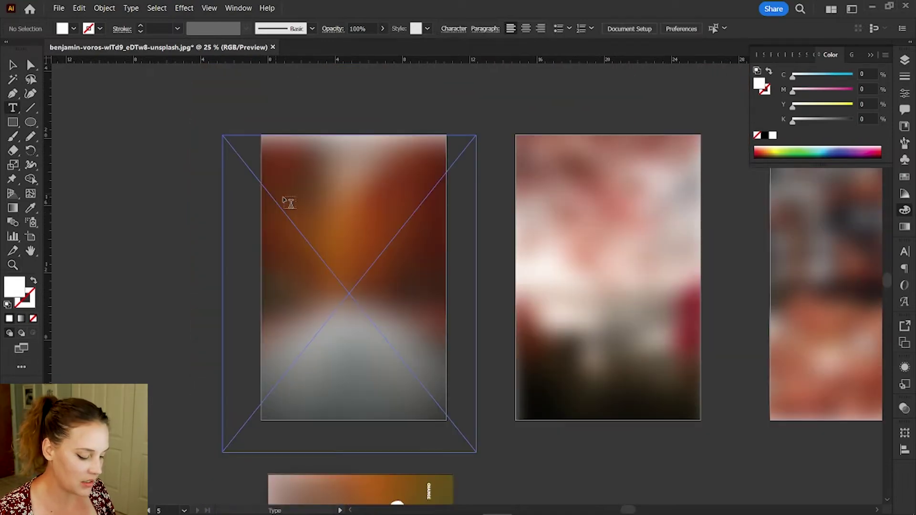
click(292, 203)
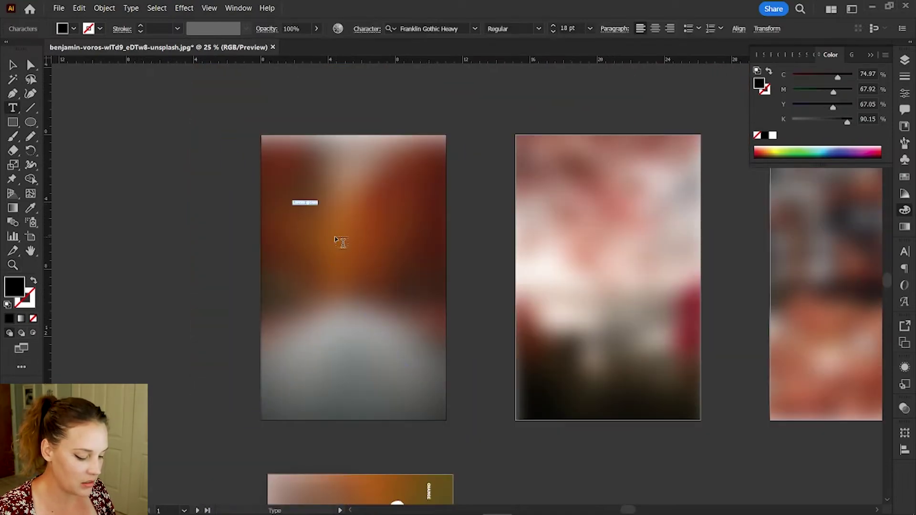
text(CHANGE)
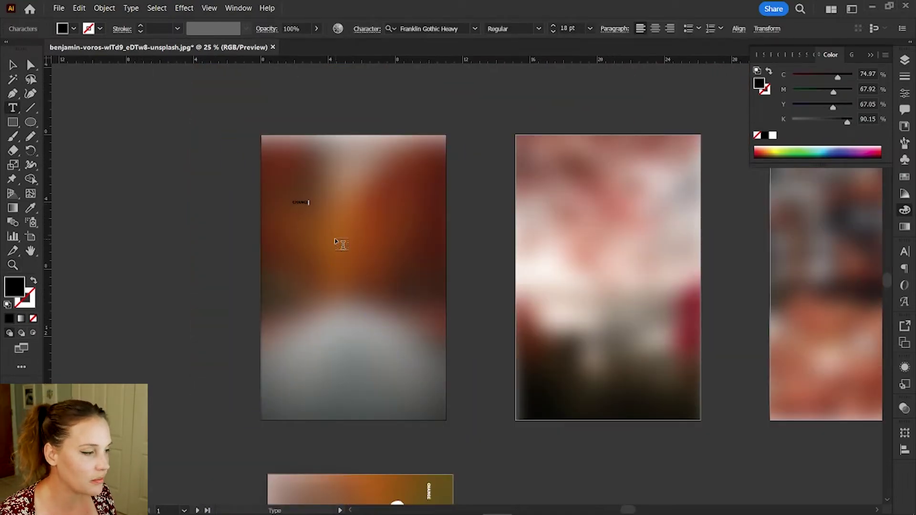
click(11, 62)
drag(310, 207, 438, 267)
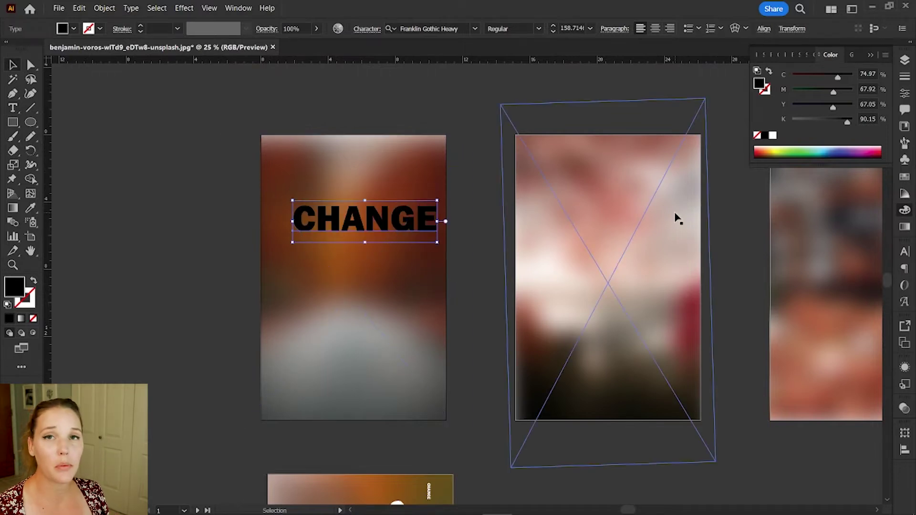
Set the "CHANGE" text in the Opake Heavy font.
click(905, 251)
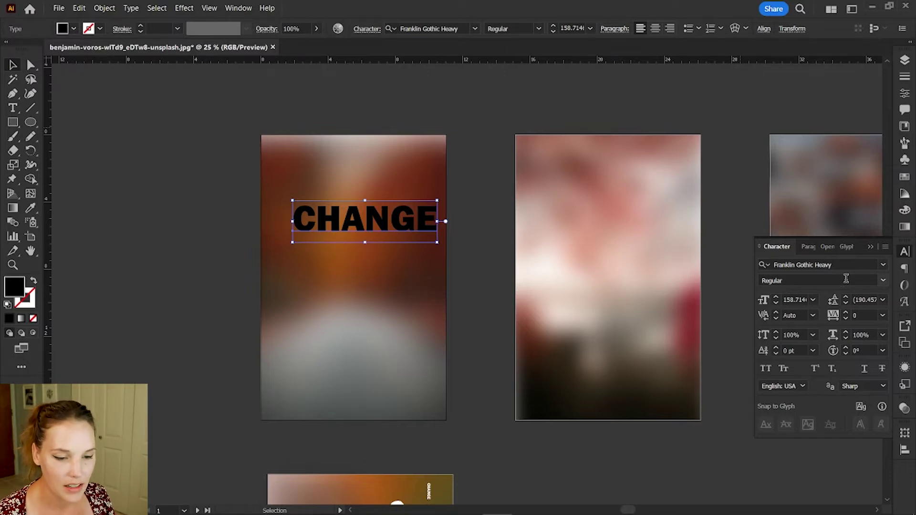
click(882, 265)
scroll(821, 420, down, 6)
scroll(811, 420, up, 5)
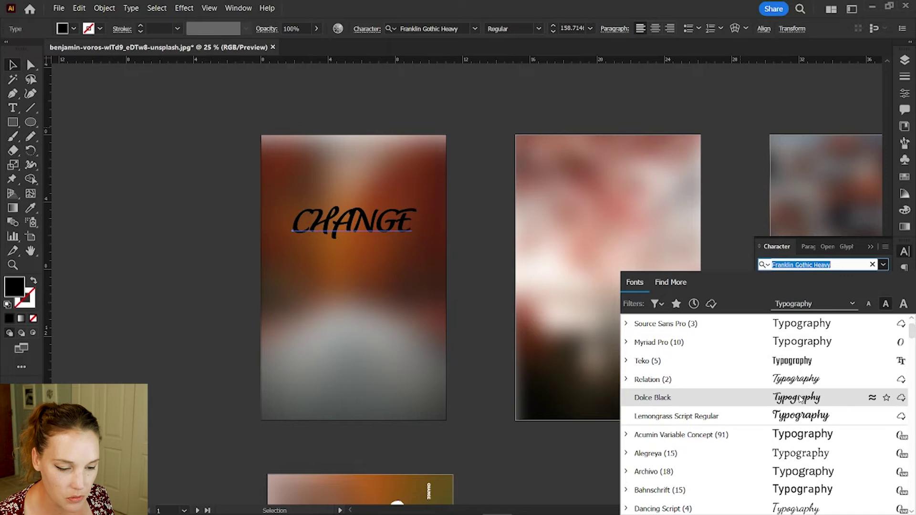
scroll(799, 399, down, 15)
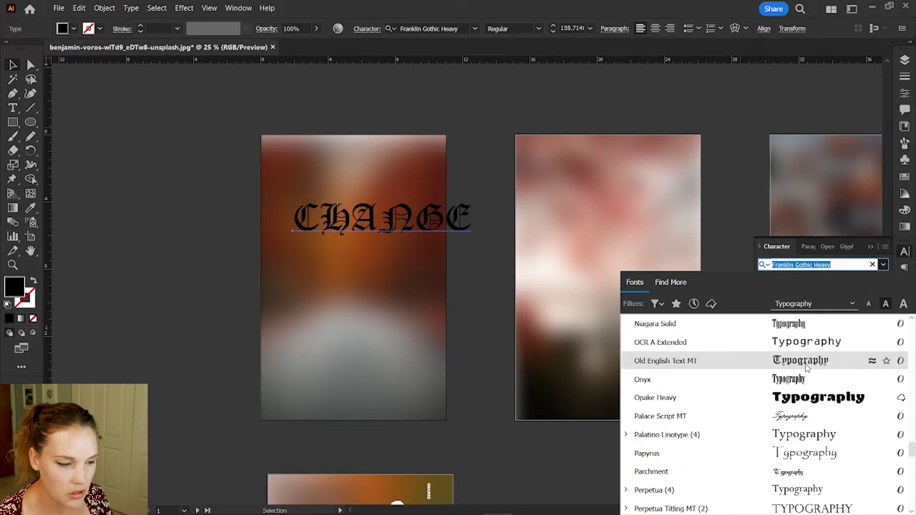
scroll(806, 366, down, 3)
scroll(806, 366, up, 3)
click(806, 398)
Place copies of "CHANGE" at the artboard's bottom and just below the top one, sending the overlapping copy backward.
drag(477, 228, 395, 411)
drag(373, 175, 374, 193)
key(ctrl+[)
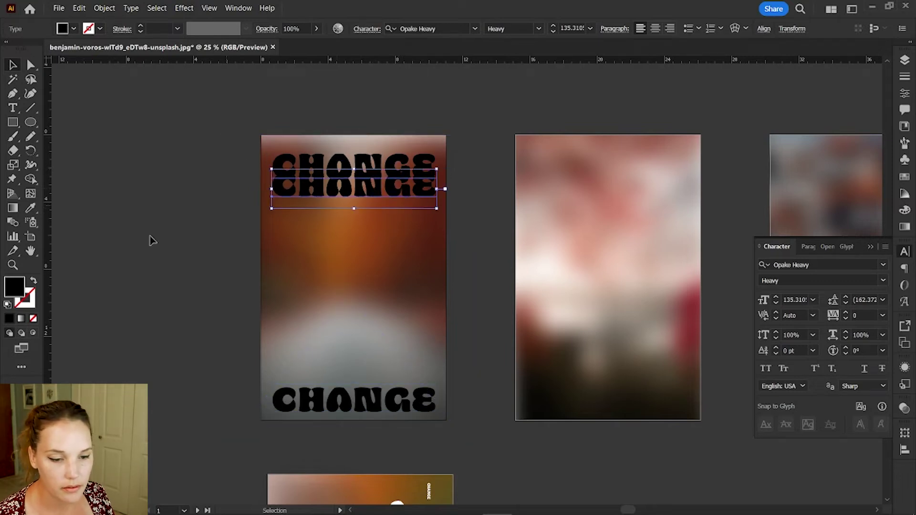
Fill the second "CHANGE" copy with white and stretch it vertically to about 1076 pt between the other two.
click(904, 210)
click(772, 135)
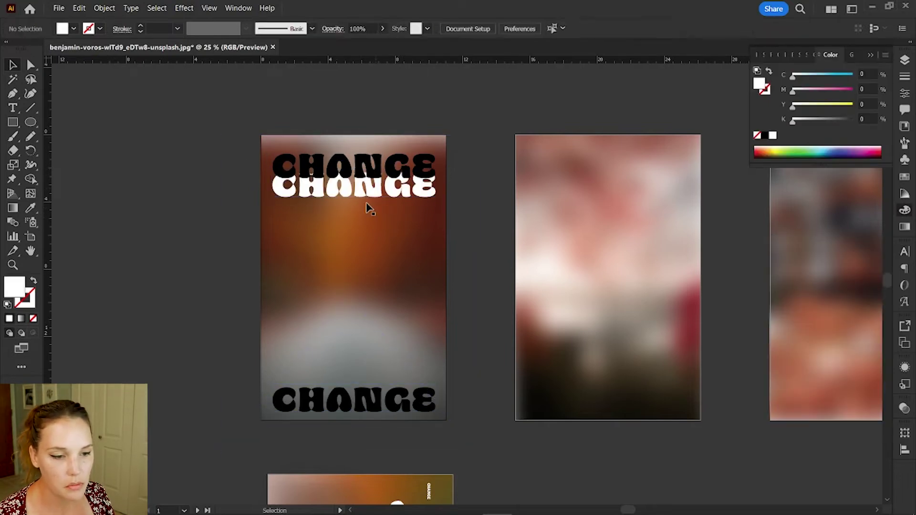
click(375, 193)
click(183, 8)
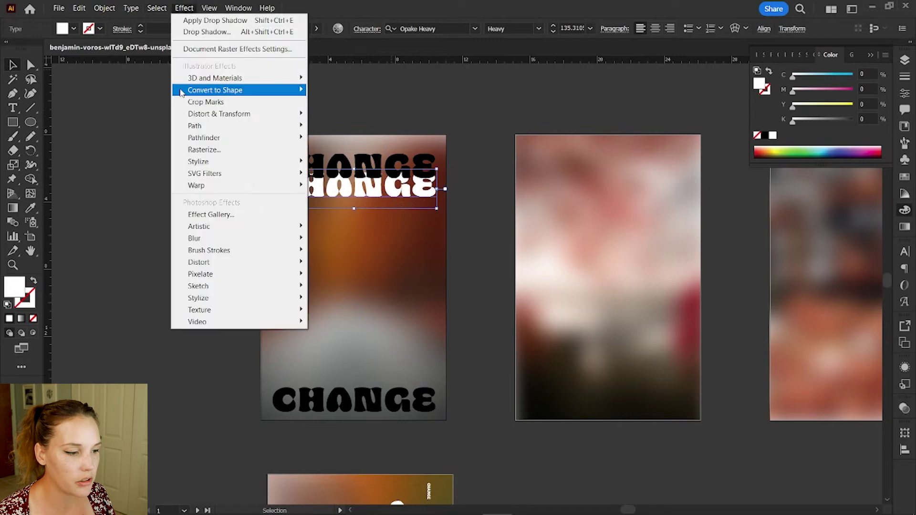
click(316, 210)
drag(354, 207, 354, 484)
Apply a vertical Twist warp to the stretched "CHANGE" with 91% bend, 6% horizontal and -1% vertical distortion.
click(184, 8)
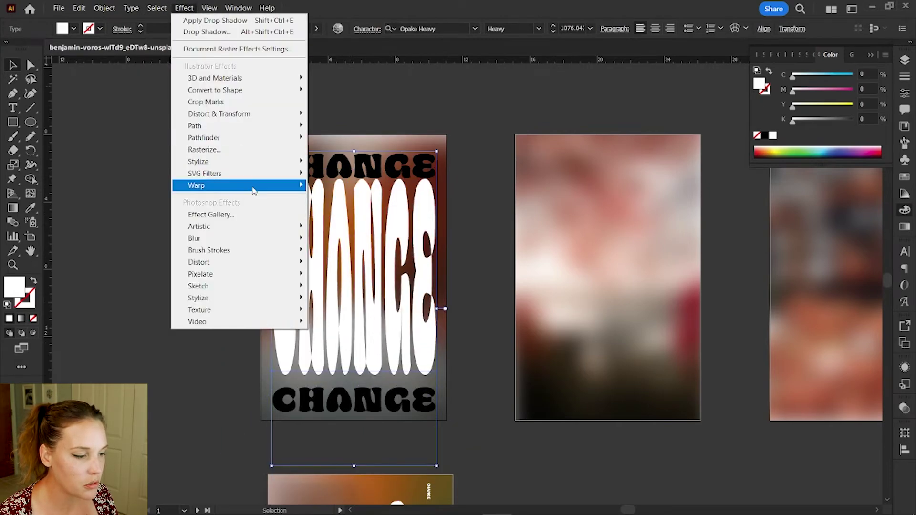
mouse_move(245, 185)
click(351, 345)
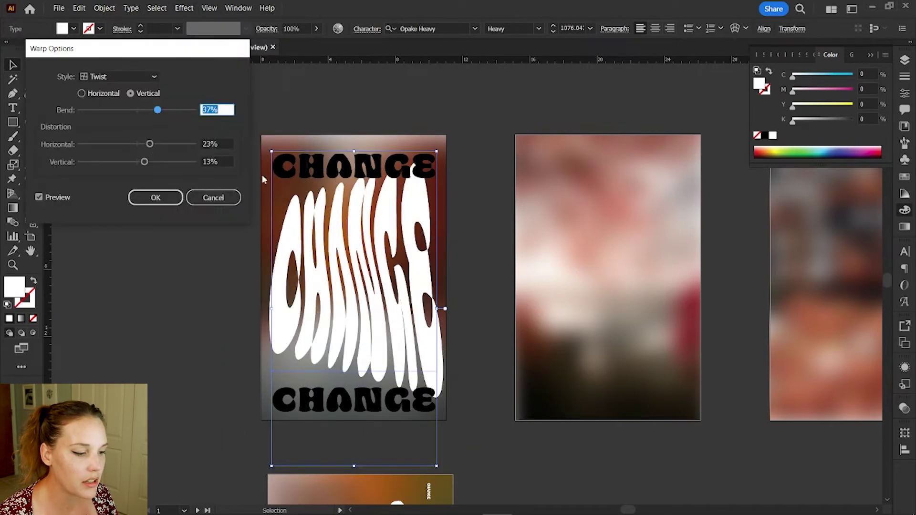
drag(149, 144, 136, 162)
drag(143, 144, 141, 144)
drag(182, 109, 188, 109)
click(155, 198)
Fill the top "CHANGE" text with white and move it slightly down to meet the twisted text.
click(346, 167)
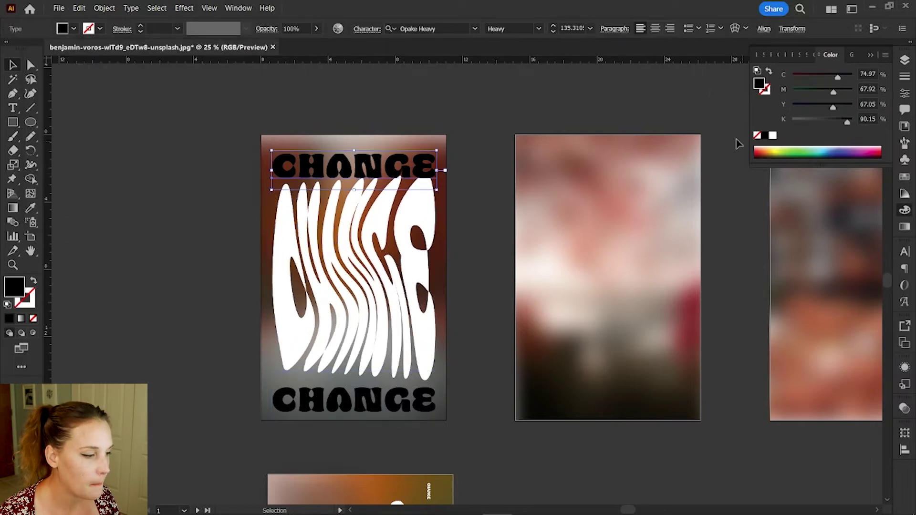
click(773, 135)
drag(339, 173, 338, 173)
click(334, 215)
click(184, 8)
click(200, 33)
click(572, 286)
Edit the stretched "CHANGE" text's existing Twist warp, setting its horizontal distortion to 1%.
click(904, 93)
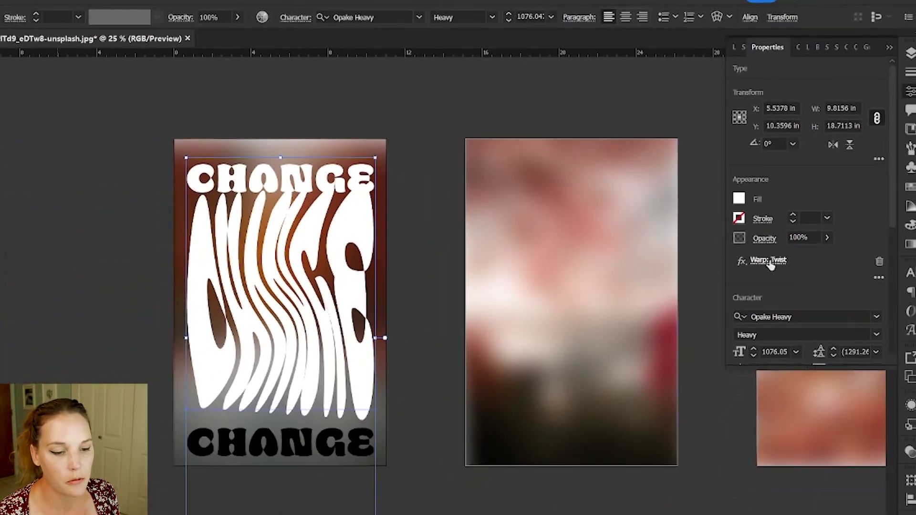
click(728, 330)
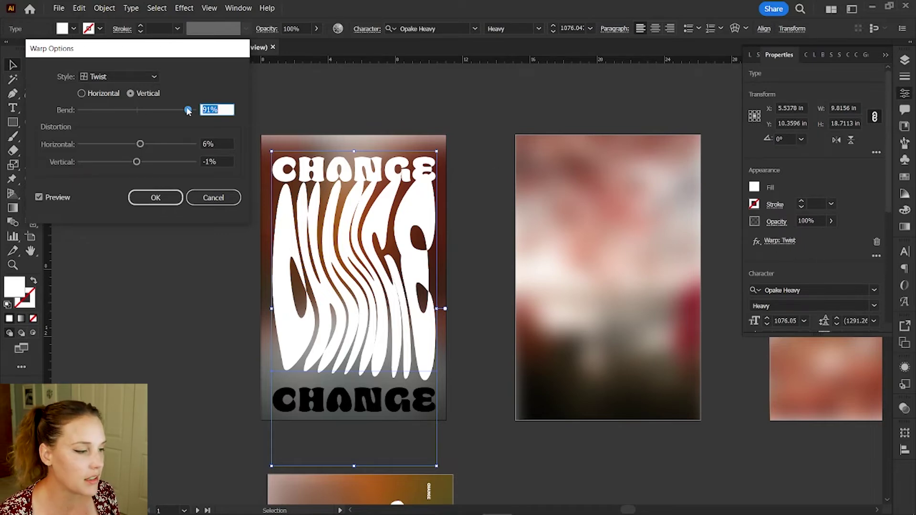
drag(140, 146, 137, 146)
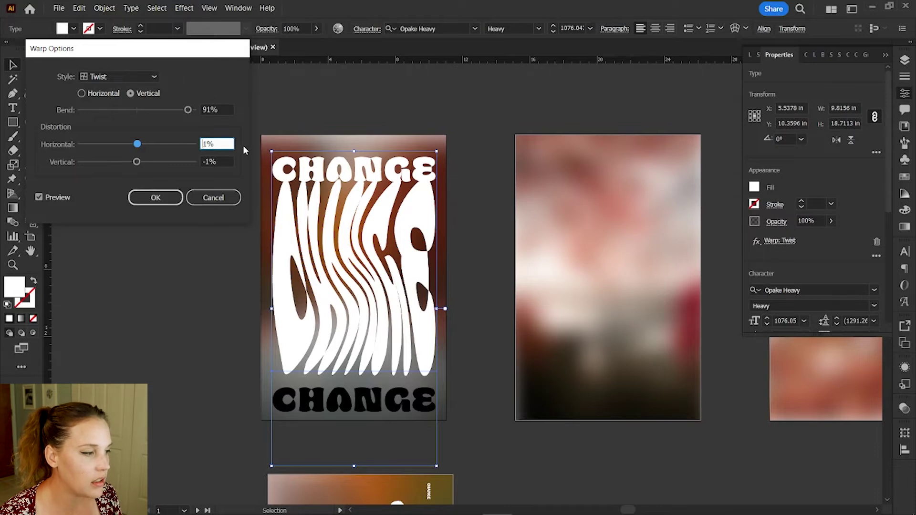
click(167, 198)
click(357, 231)
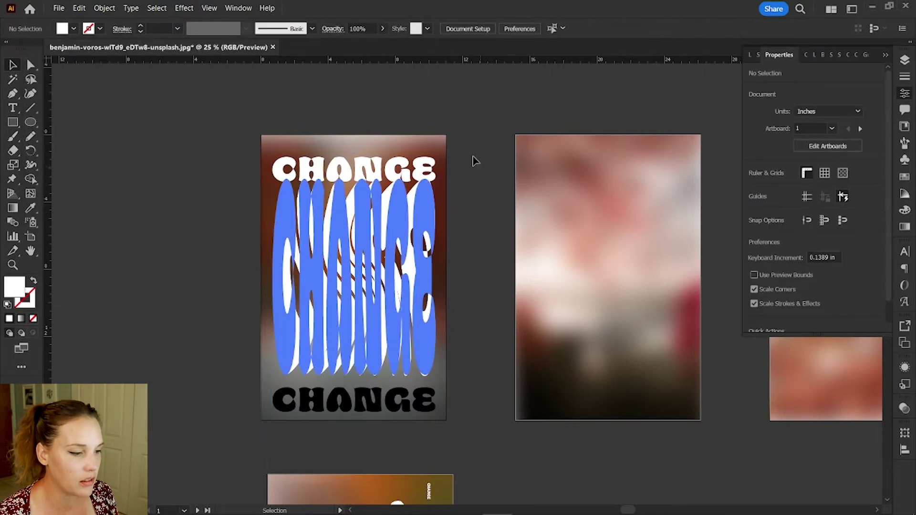
click(380, 171)
key(ctrl+=)
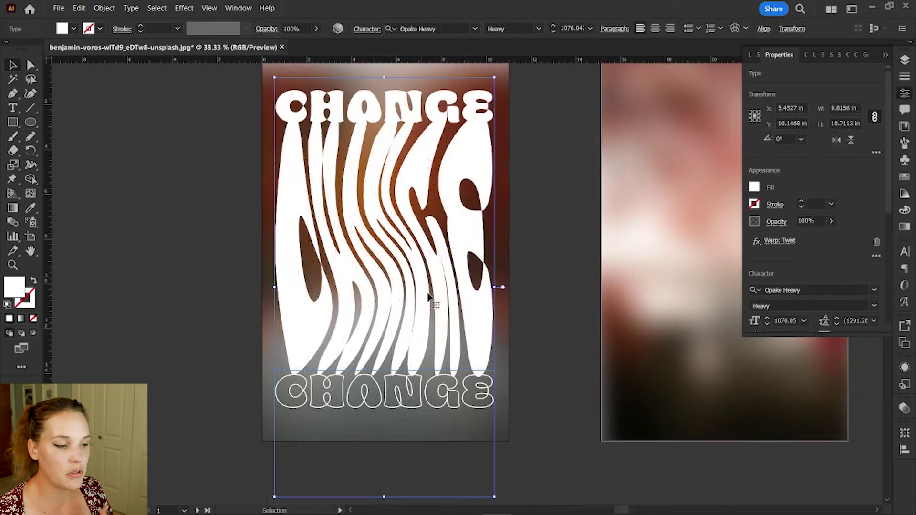
key(t)
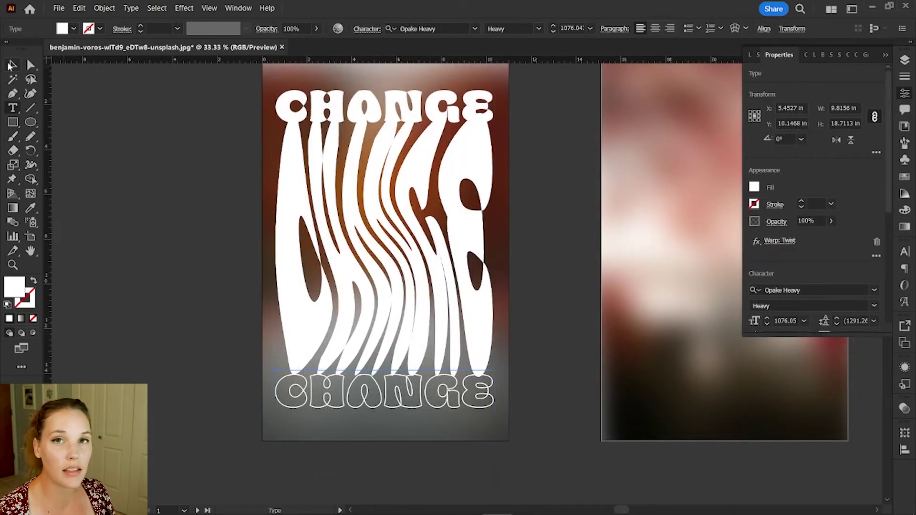
click(11, 65)
click(99, 162)
key(t)
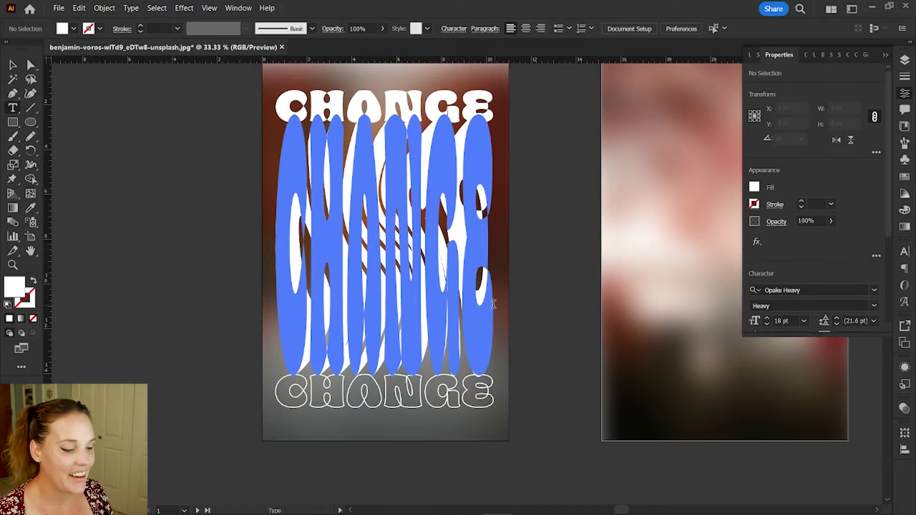
Add an "S" to the end of the twisted "CHANGE" text, remove it again and deselect the text.
click(494, 304)
text(S)
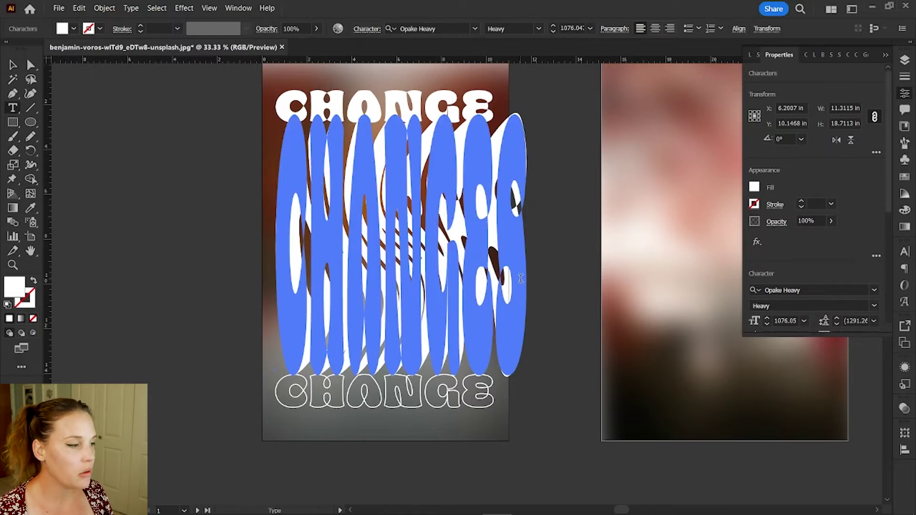
key(BackSpace)
key(Escape)
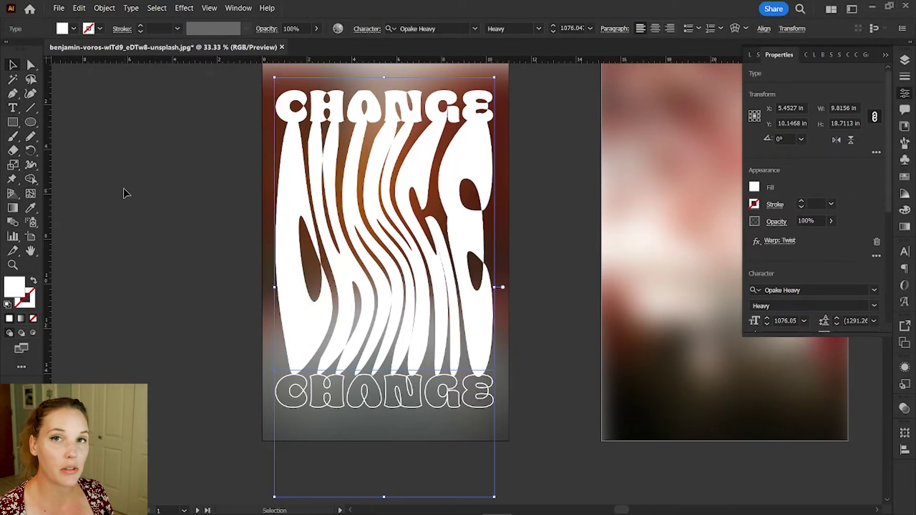
click(243, 278)
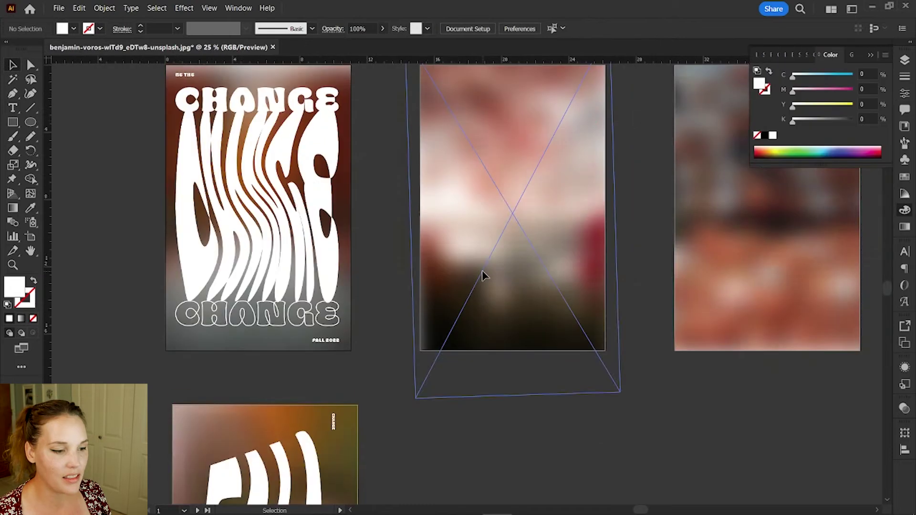
Look over the "CHANGE" and "FALL" posters and the remaining empty blurred artboards.
scroll(482, 270, right, 10)
scroll(481, 276, left, 4)
scroll(481, 275, up, 5)
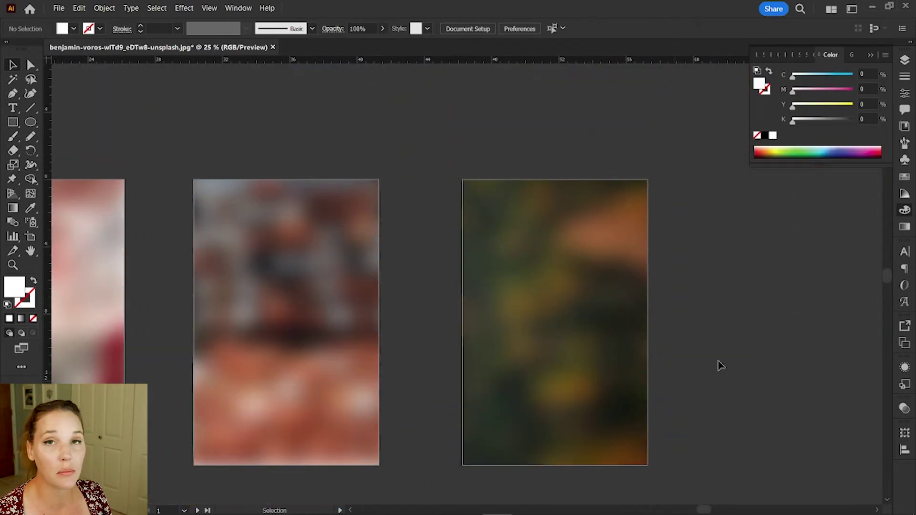
scroll(353, 336, right, 1)
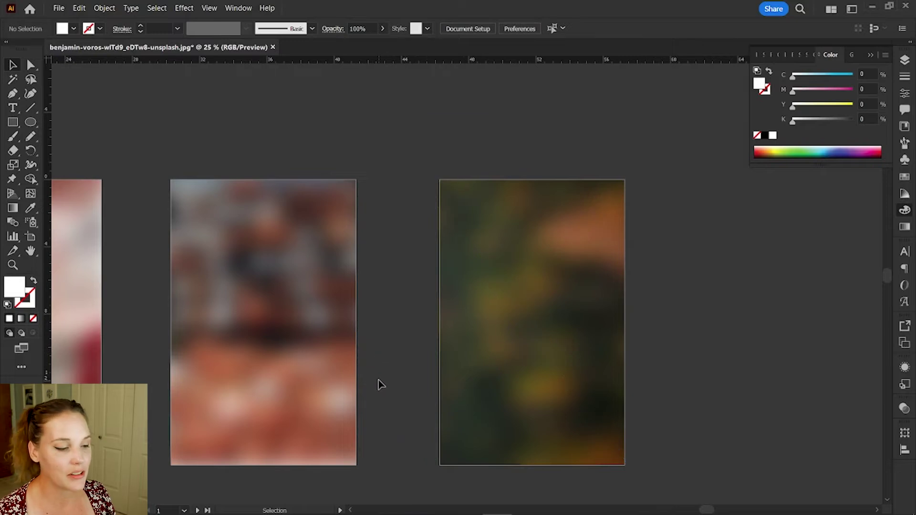
scroll(380, 384, left, 20)
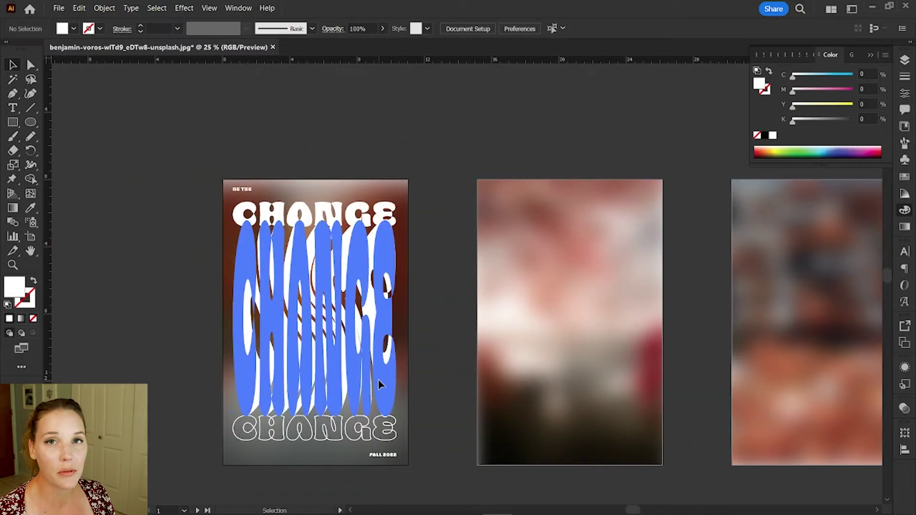
scroll(380, 384, down, 10)
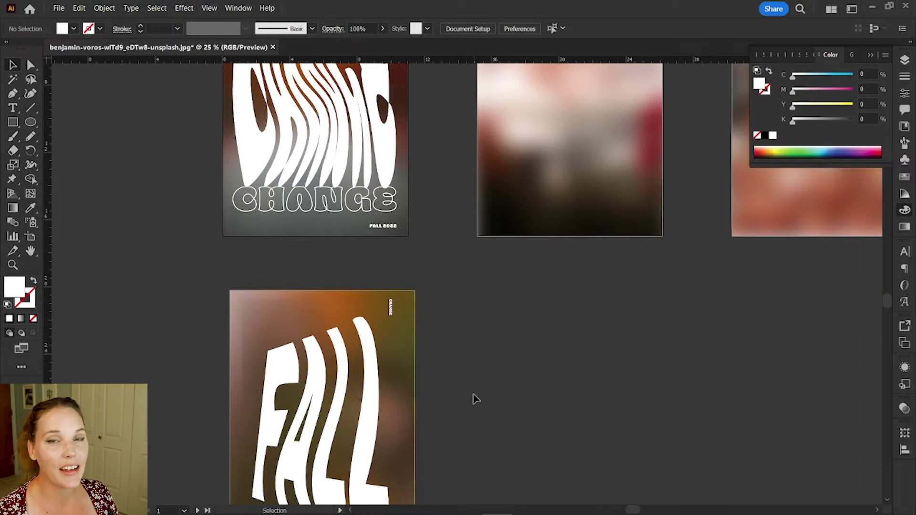
scroll(421, 314, left, 3)
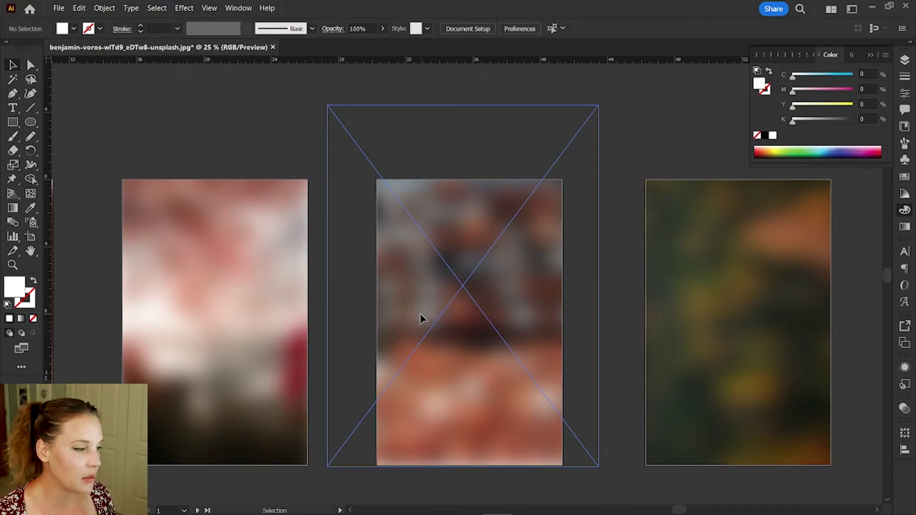
scroll(420, 313, down, 3)
scroll(419, 311, left, 2)
scroll(419, 311, right, 6)
scroll(418, 311, up, 2)
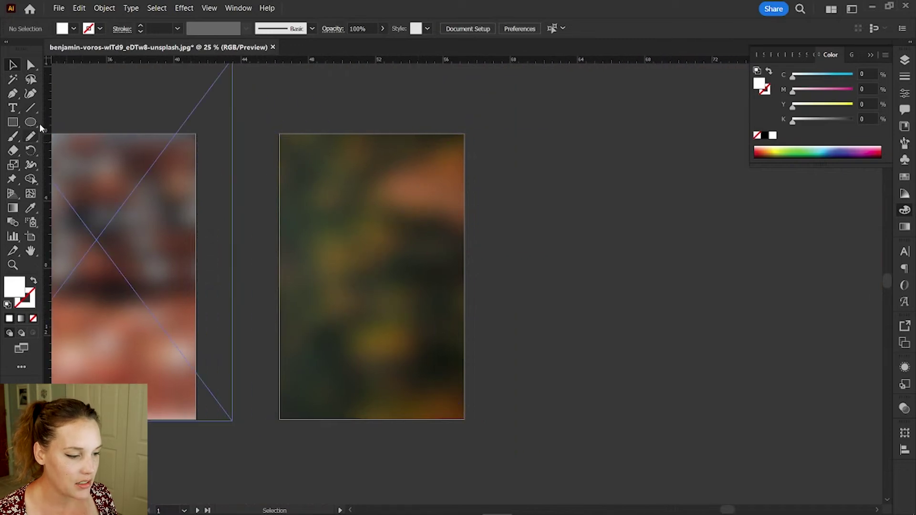
Draw a closed freehand blob on the blurred red-and-grey artboard with the Pencil tool and clean up its stray end point.
click(30, 136)
scroll(427, 293, left, 5)
scroll(427, 293, right, 3)
mouse_move(400, 201)
mouse_down()
mouse_move(378, 198)
mouse_move(341, 232)
mouse_move(329, 297)
mouse_move(424, 329)
mouse_move(472, 247)
mouse_move(423, 181)
mouse_move(377, 197)
mouse_up()
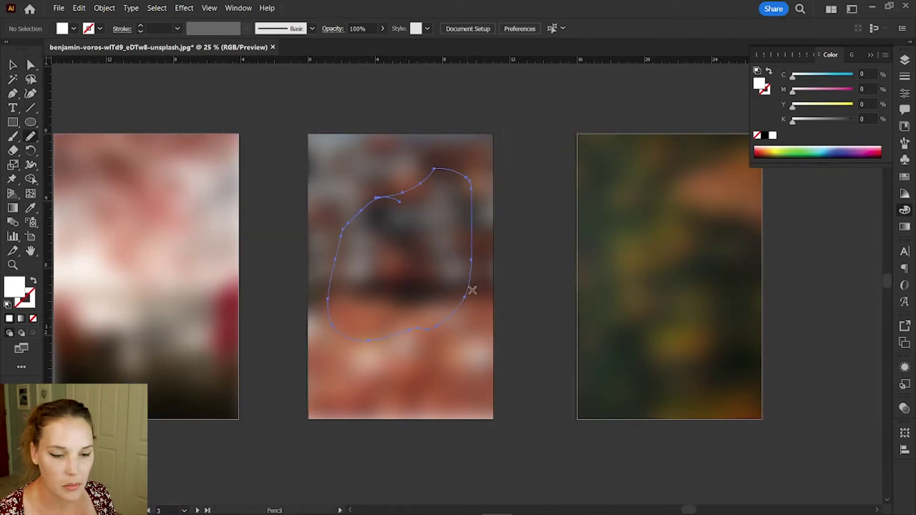
key(a)
click(400, 202)
key(v)
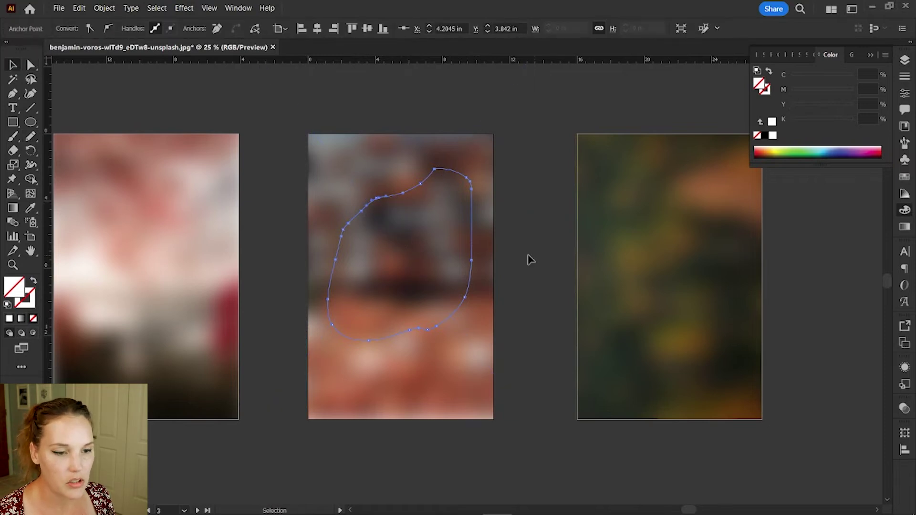
key(Delete)
click(428, 341)
key(ctrl+z)
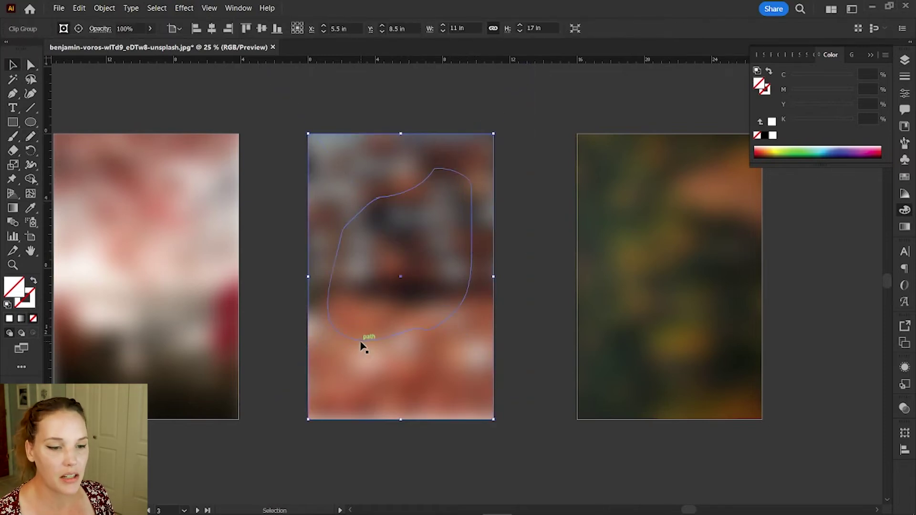
Fill the blob with a radial gradient from the orange swatch at the centre to the dark red swatch at the edge.
click(905, 227)
click(823, 74)
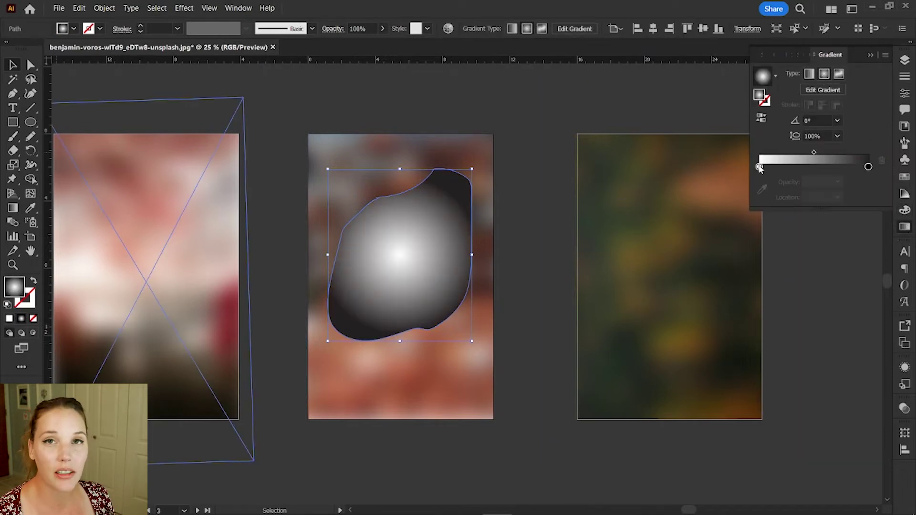
double_click(758, 167)
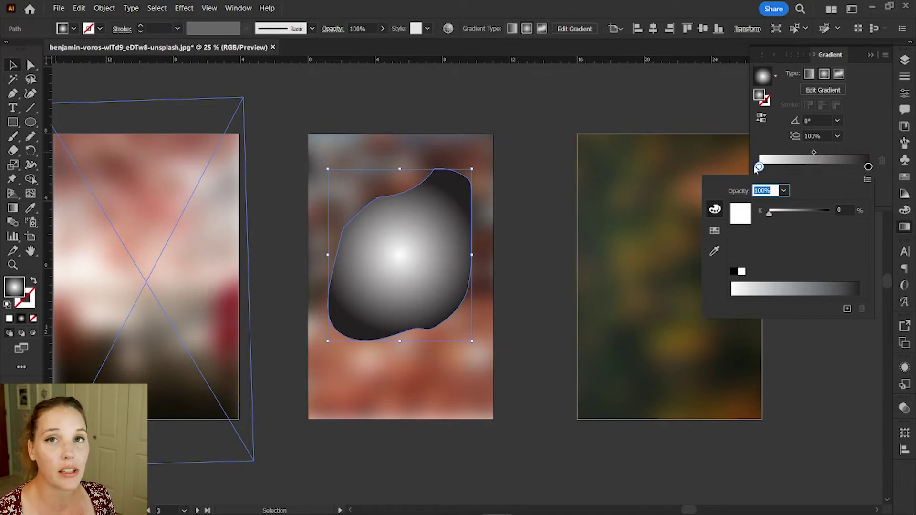
click(715, 231)
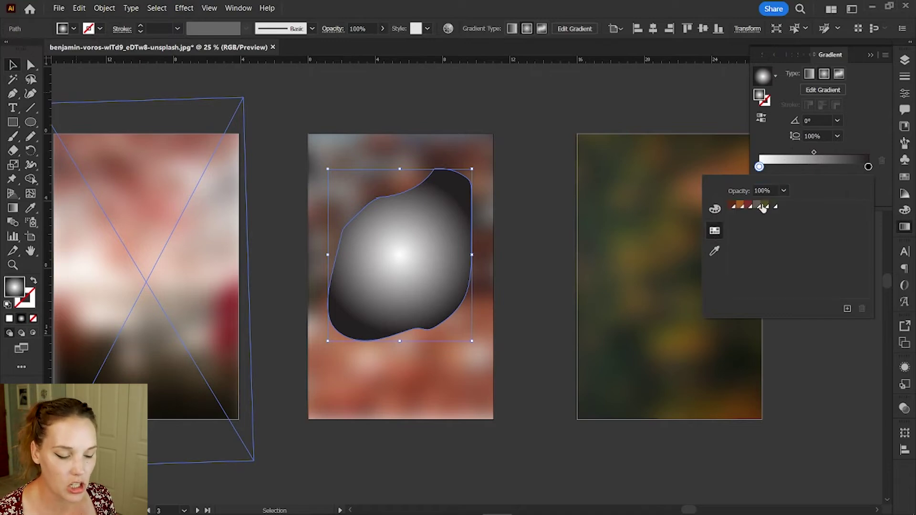
click(740, 206)
click(868, 167)
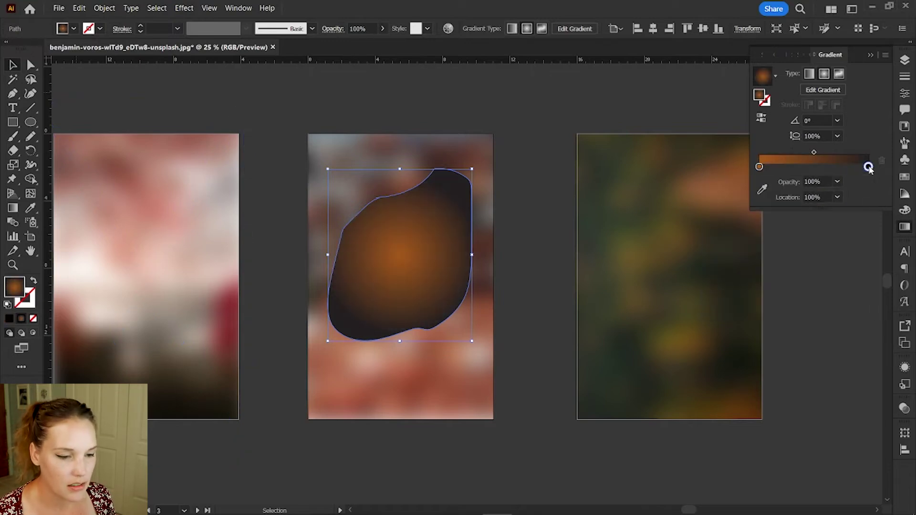
double_click(868, 166)
click(747, 205)
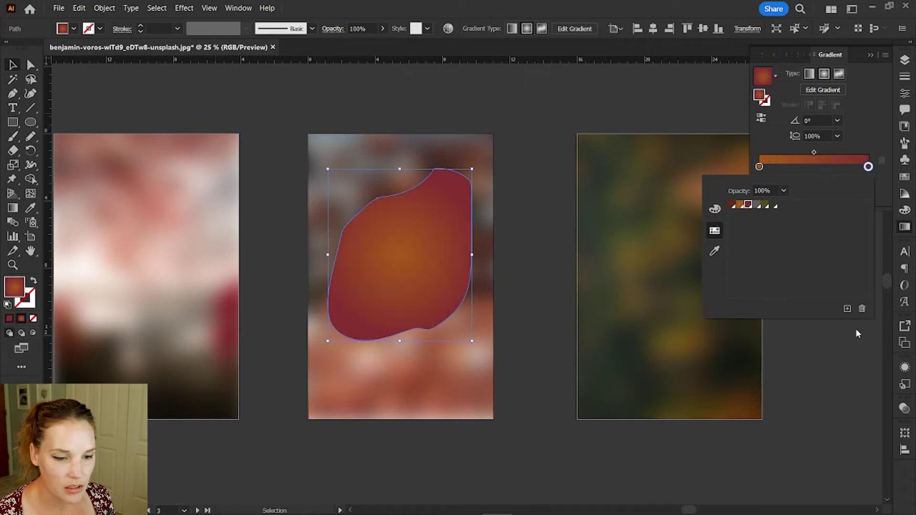
click(303, 98)
Move the blob slightly down and place an enlarged copy behind it, nearly as wide as the artboard.
drag(442, 307, 440, 323)
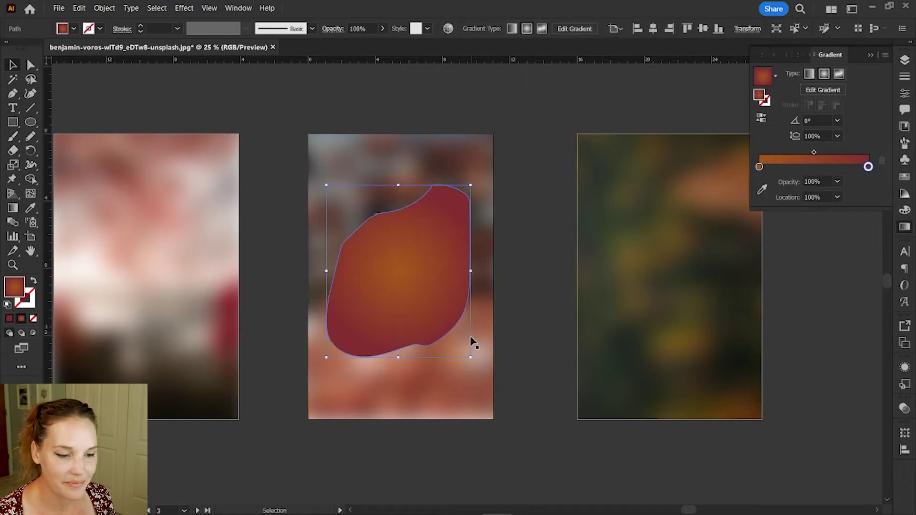
drag(470, 357, 485, 375)
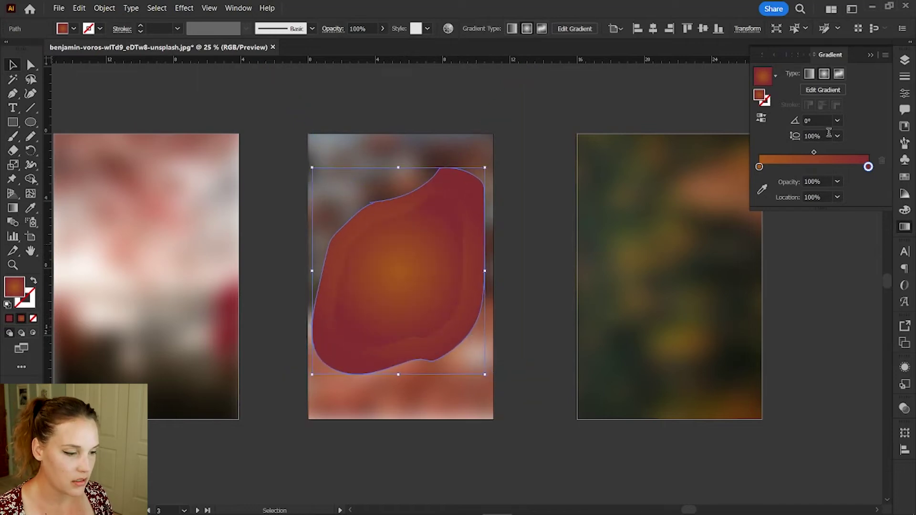
Reverse the larger blob's gradient and move the midpoint between its two colours to about 32%.
click(760, 119)
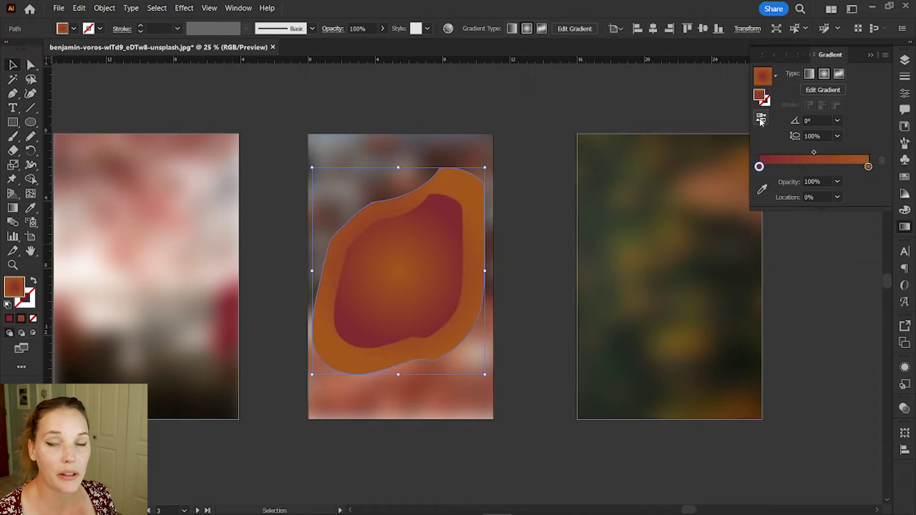
click(761, 119)
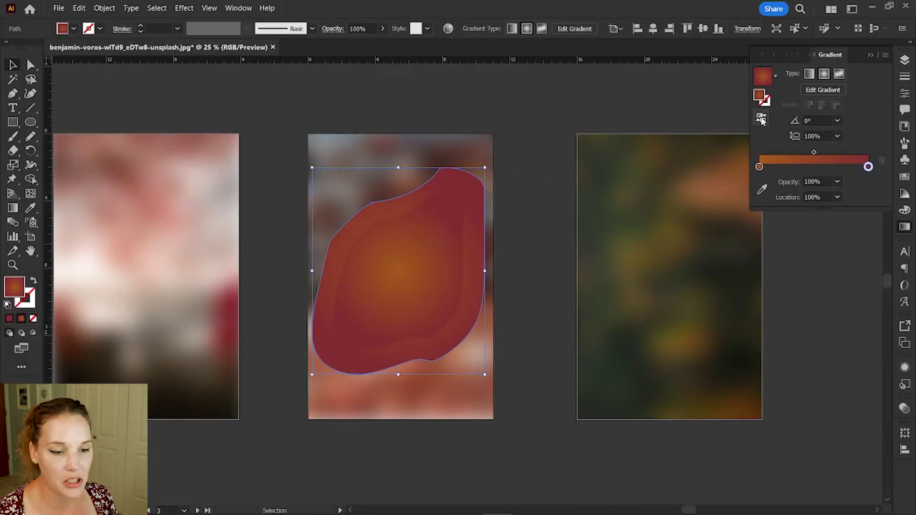
click(761, 118)
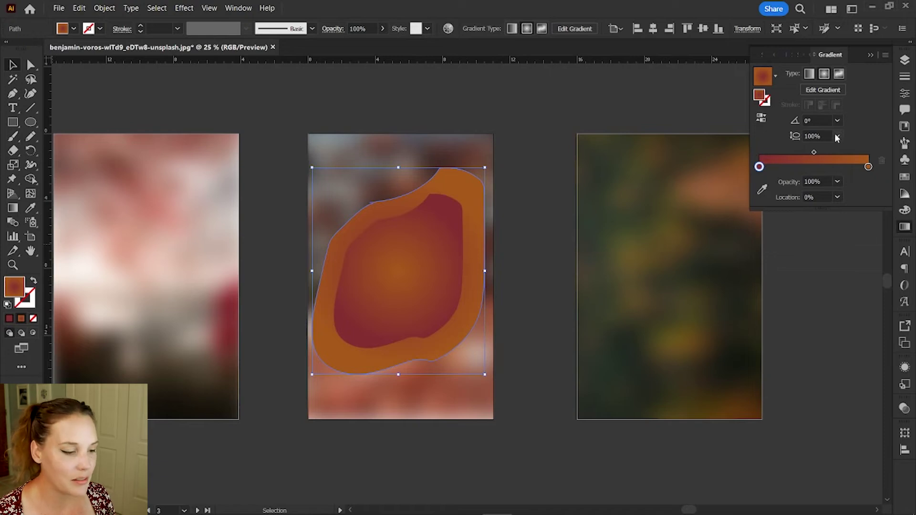
drag(813, 153, 838, 157)
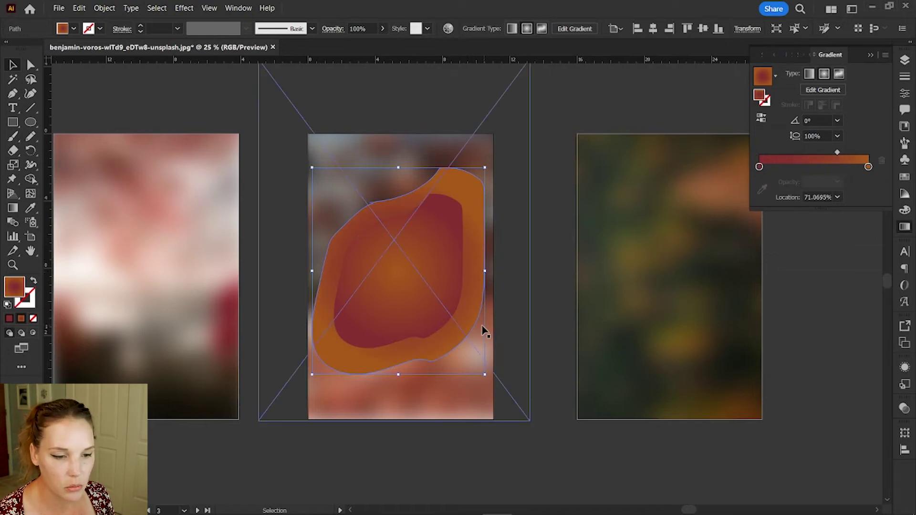
drag(838, 153, 794, 151)
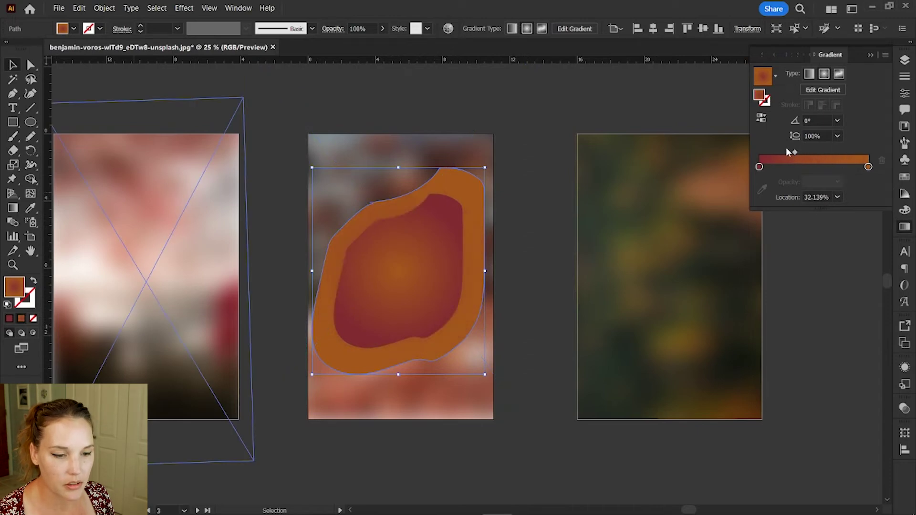
Move the larger blob's orange stop inward and give its gradient an outer stop at about 96%, coloured with a sampled dusty pink.
drag(841, 167, 819, 167)
click(864, 167)
double_click(864, 167)
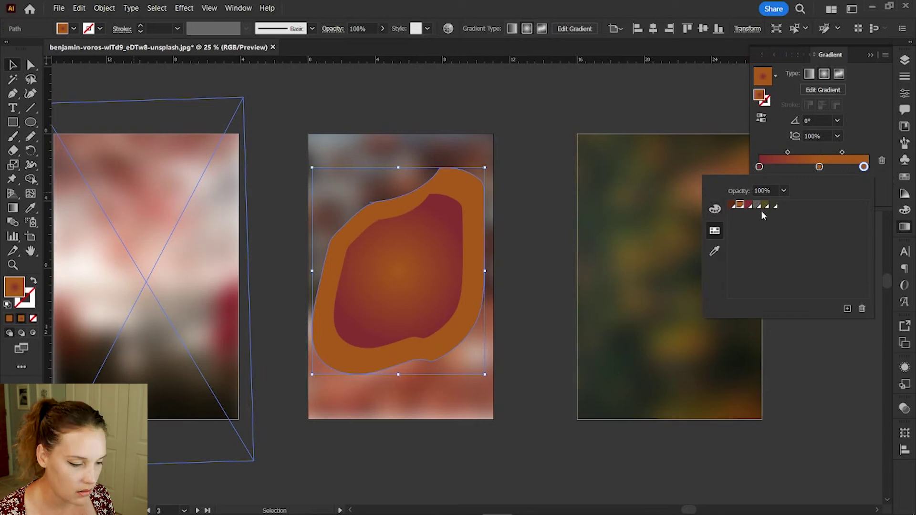
click(714, 250)
key(Escape)
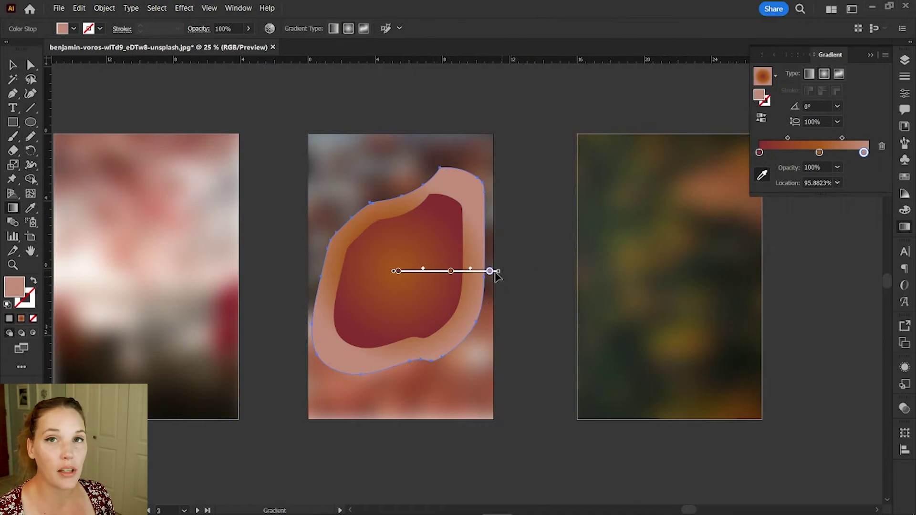
Extend the larger blob's radial gradient slightly outward and flatten it to an aspect ratio of about 57%.
drag(499, 271, 510, 275)
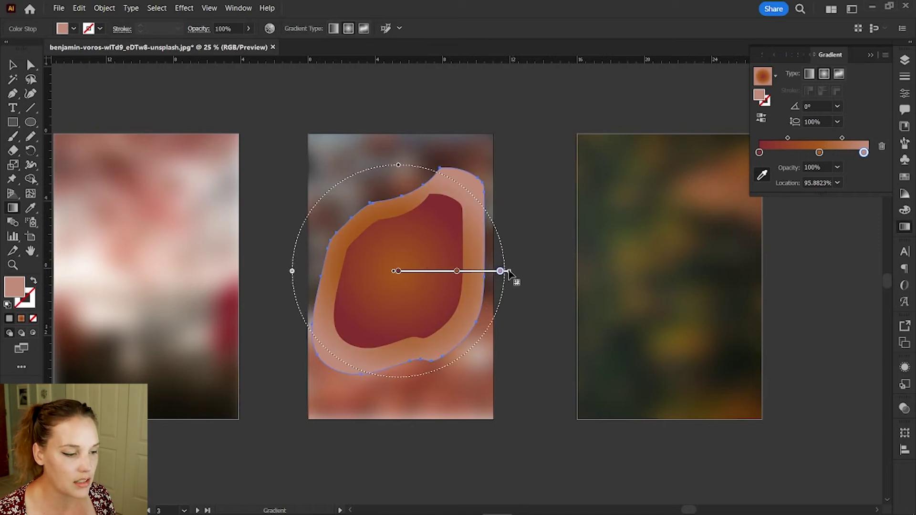
drag(399, 165, 401, 210)
mouse_move(509, 272)
mouse_down()
mouse_move(513, 225)
mouse_move(511, 239)
mouse_up()
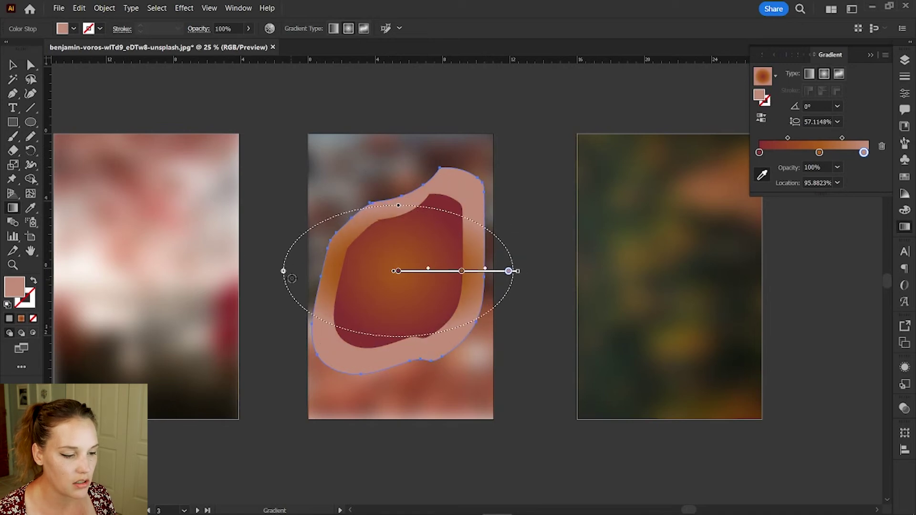
drag(282, 272, 287, 287)
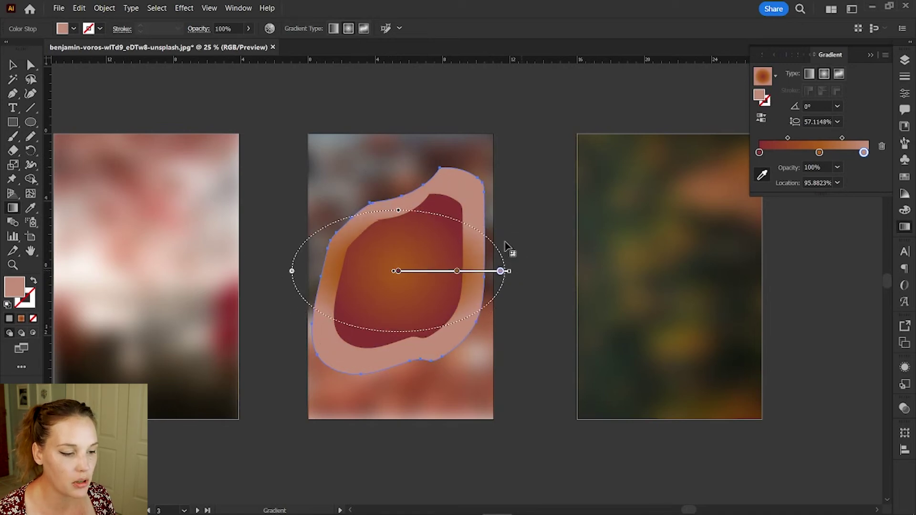
Try gradient angles of 30°, 35° and 45° on the larger blob.
click(819, 107)
text(30)
key(Return)
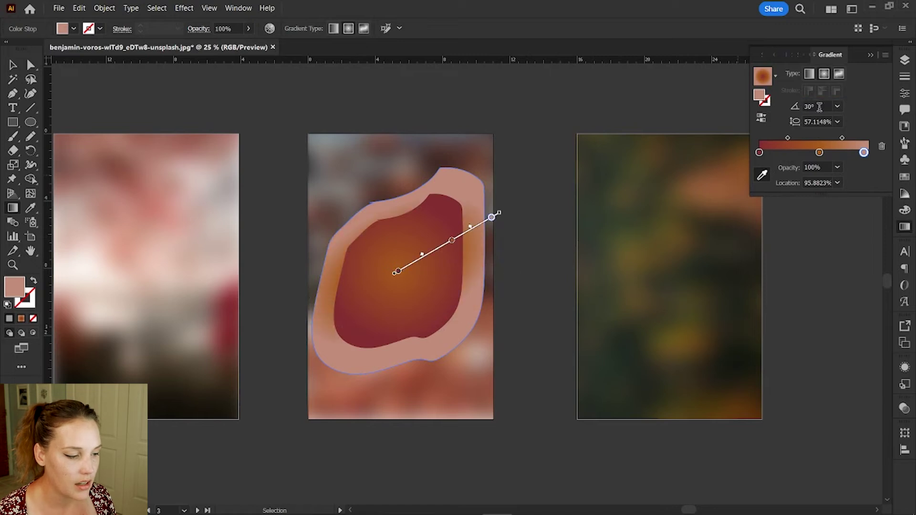
click(818, 106)
text(35)
key(Return)
click(816, 105)
text(45)
key(Return)
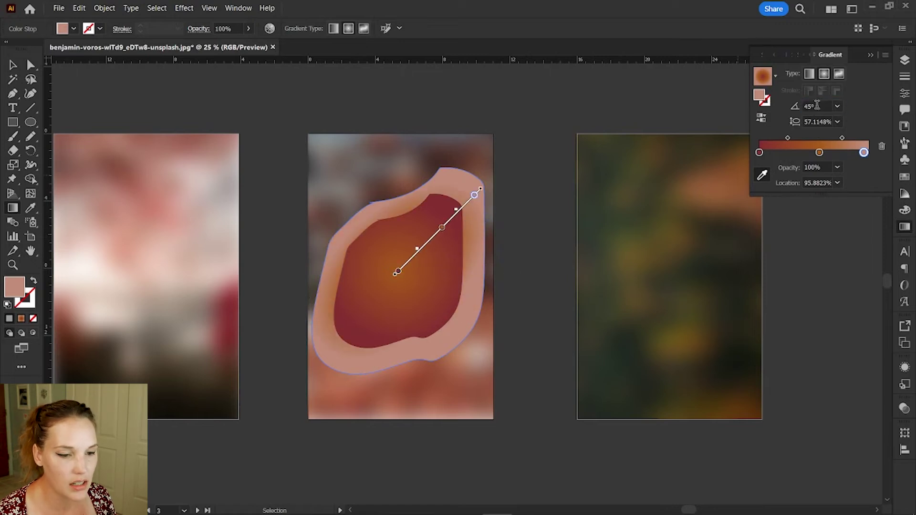
Lengthen the larger blob's gradient, set its angle to 55° and shift its centre slightly down.
click(398, 272)
drag(480, 186, 496, 174)
click(823, 106)
text(48)
key(Return)
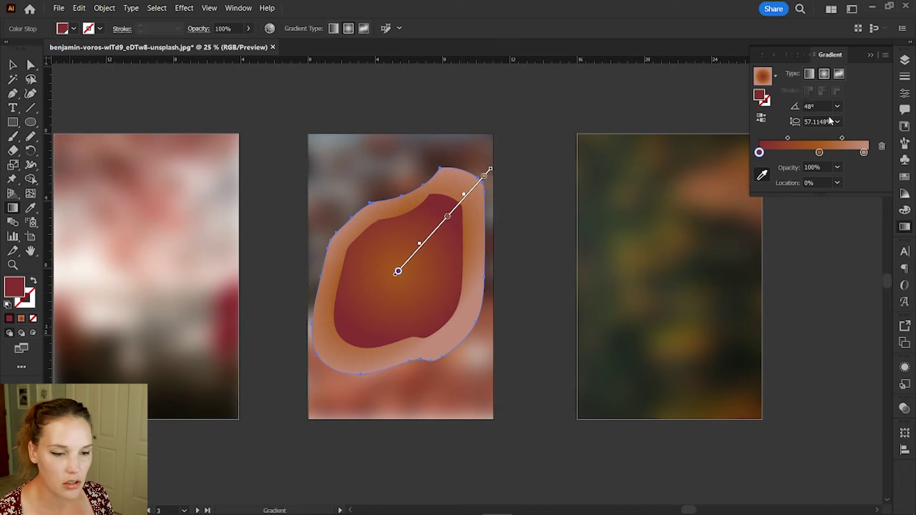
text(55)
key(Return)
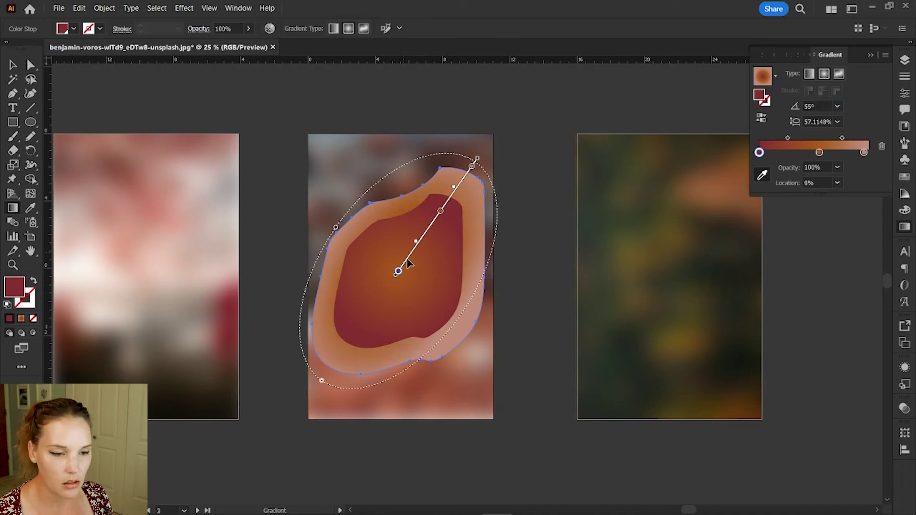
mouse_move(408, 261)
mouse_down()
mouse_move(407, 282)
mouse_move(411, 272)
mouse_up()
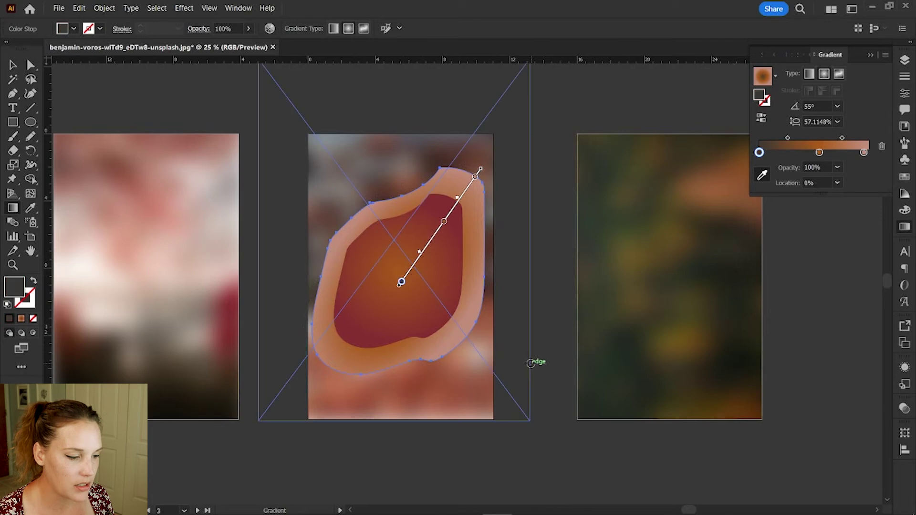
Make a blend between the larger and smaller blobs on the third gradient artboard.
key(v)
click(425, 316)
click(104, 8)
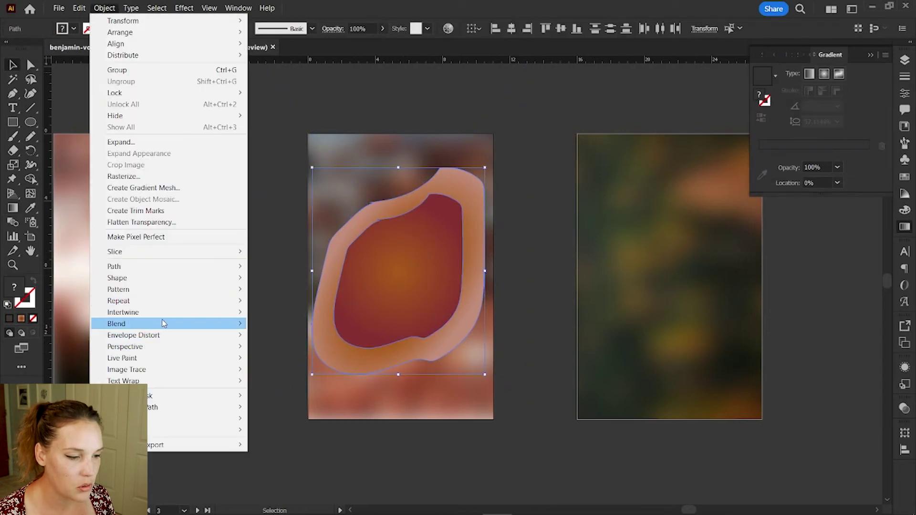
click(271, 323)
Set the blob blend's spacing to Specified Steps with 20 steps.
click(105, 8)
mouse_move(167, 324)
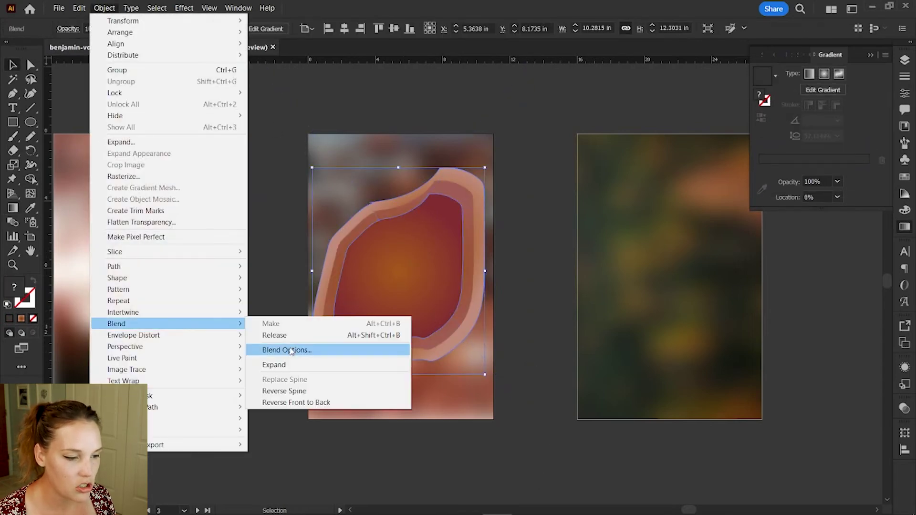
click(286, 349)
click(110, 109)
click(114, 137)
click(173, 110)
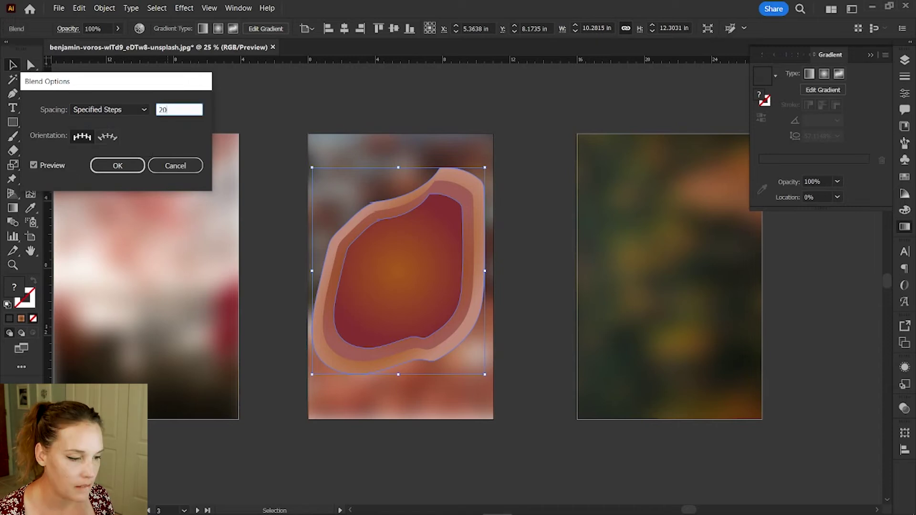
text(20)
key(Tab)
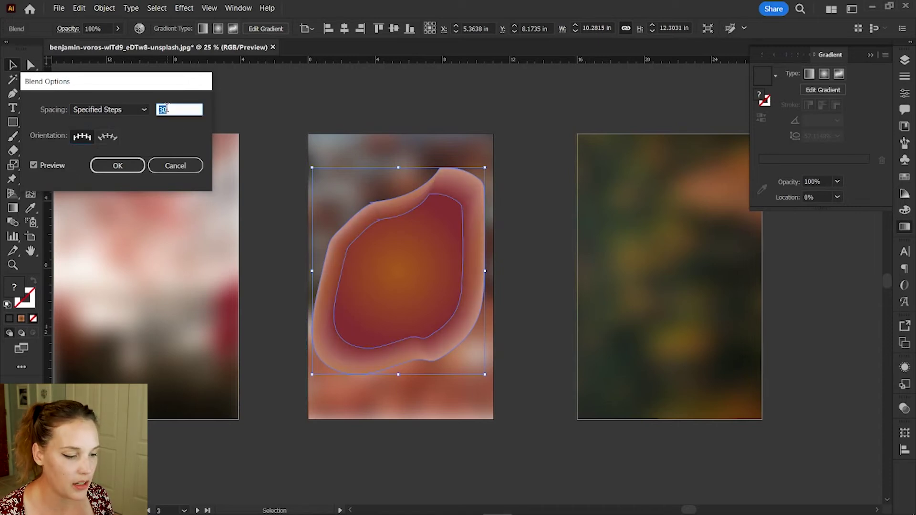
key(Return)
Isolate the blob blend and apply a Gaussian Blur of about 5.3 pixels to its outer blob.
click(531, 383)
double_click(431, 360)
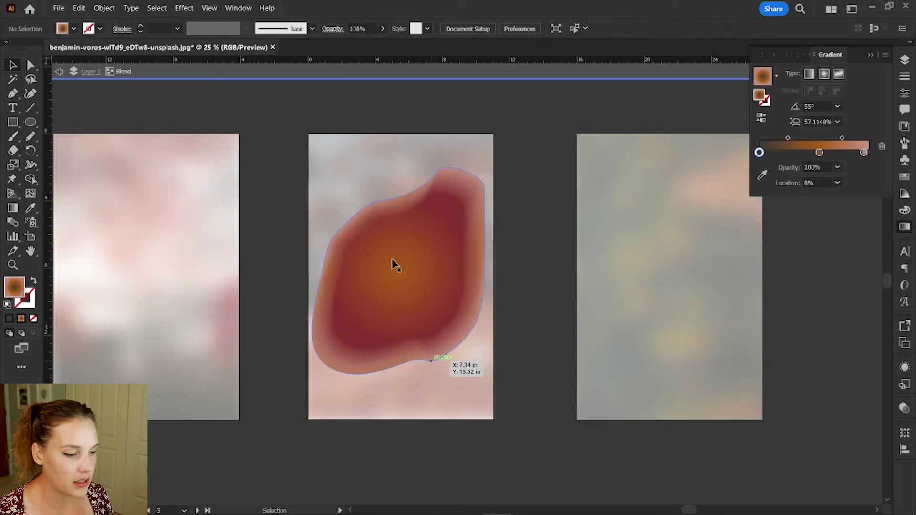
click(429, 357)
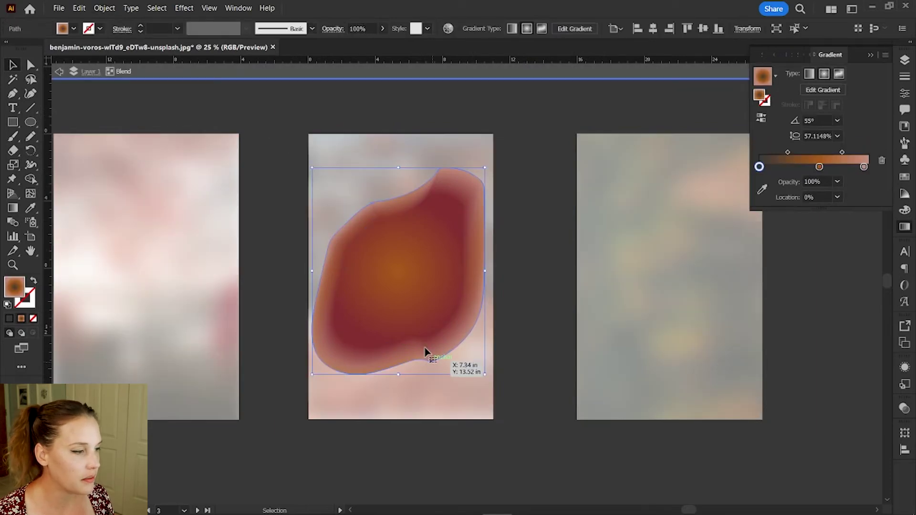
click(184, 8)
mouse_move(217, 237)
click(337, 239)
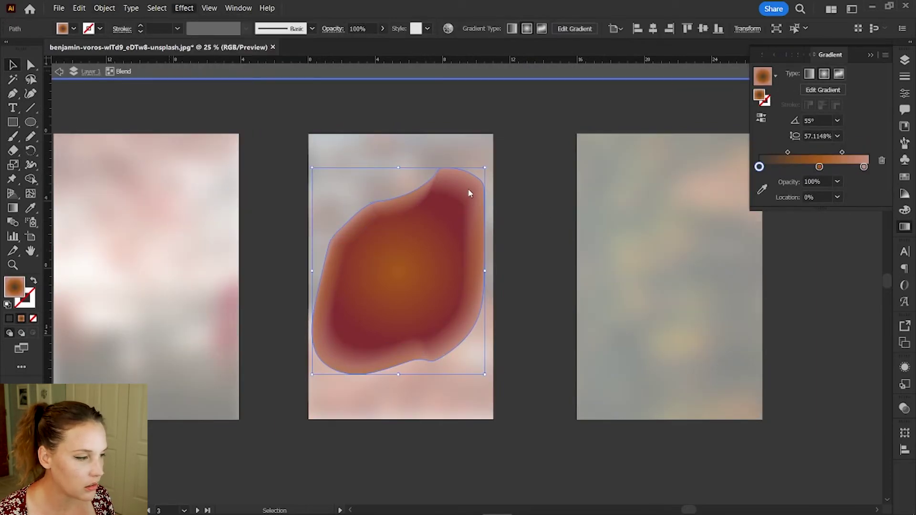
drag(120, 95, 97, 97)
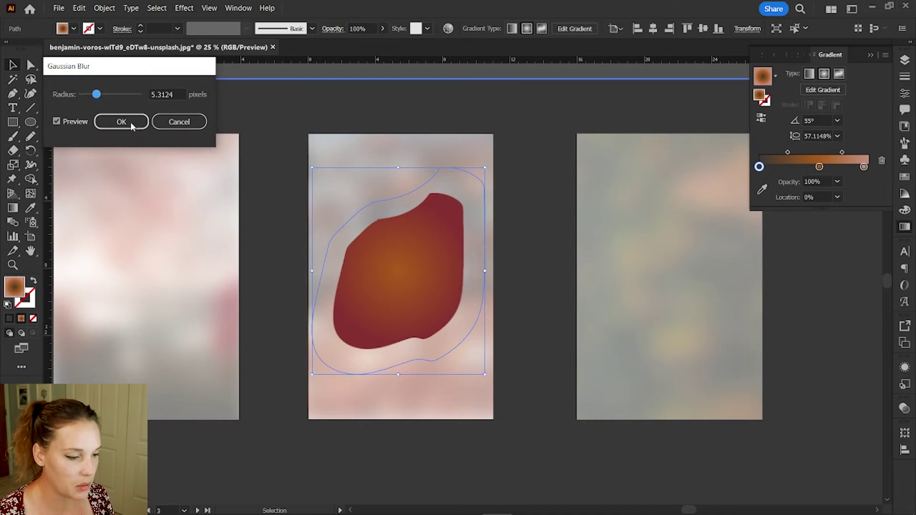
click(124, 122)
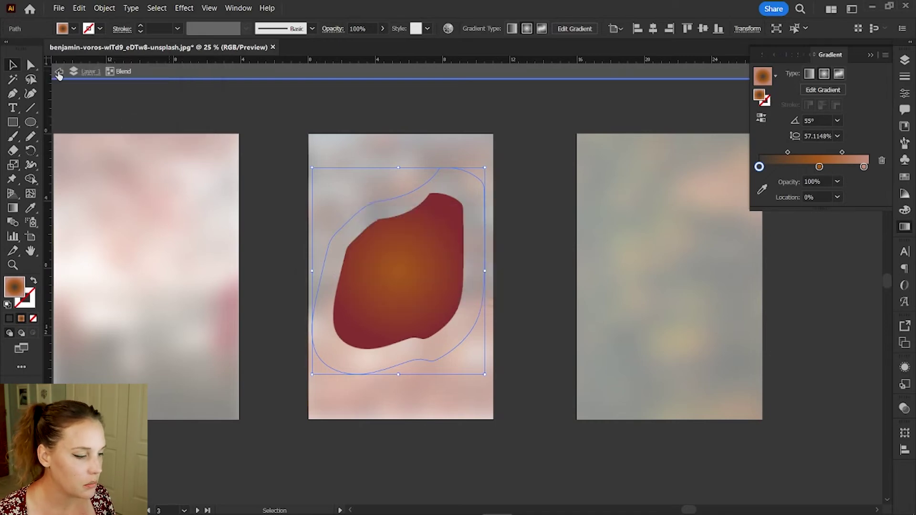
click(59, 71)
double_click(413, 261)
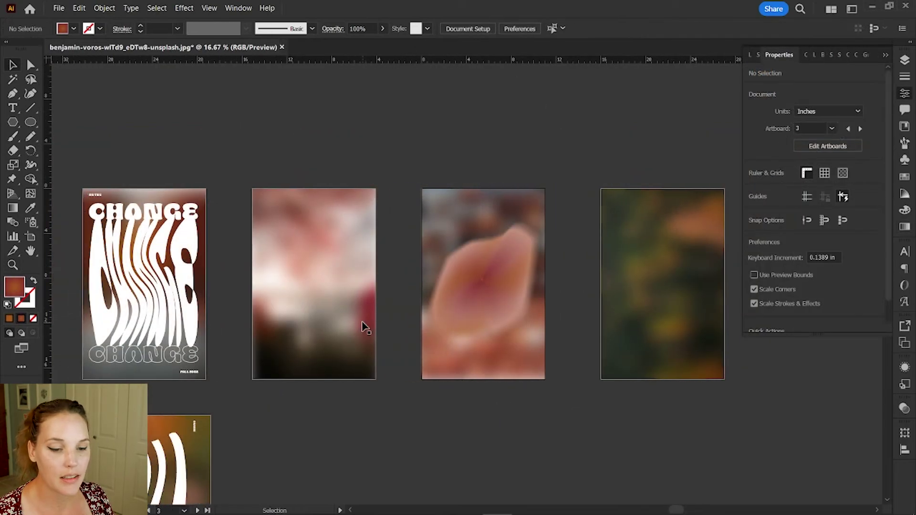
Copy the solid CHANGE heading onto the blurred blob poster's upper area and change the copy's text to COZY.
click(114, 210)
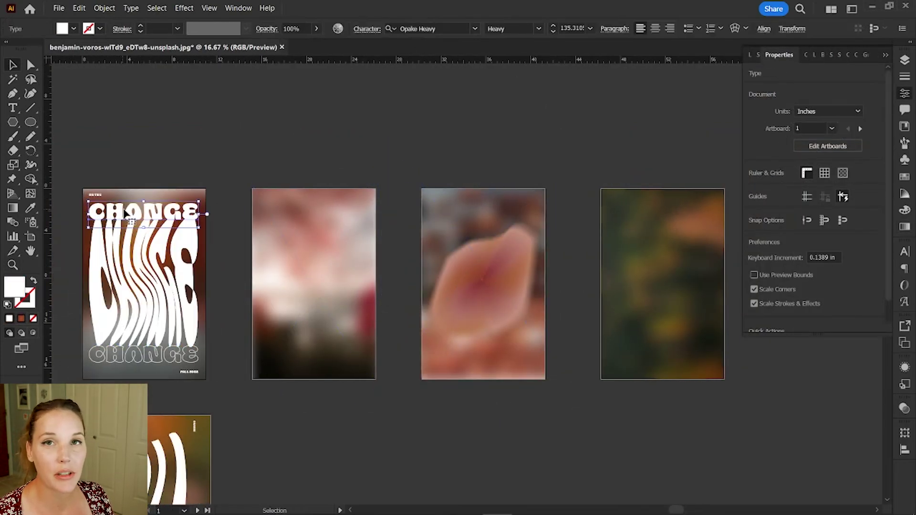
drag(125, 212, 464, 232)
double_click(476, 214)
double_click(478, 215)
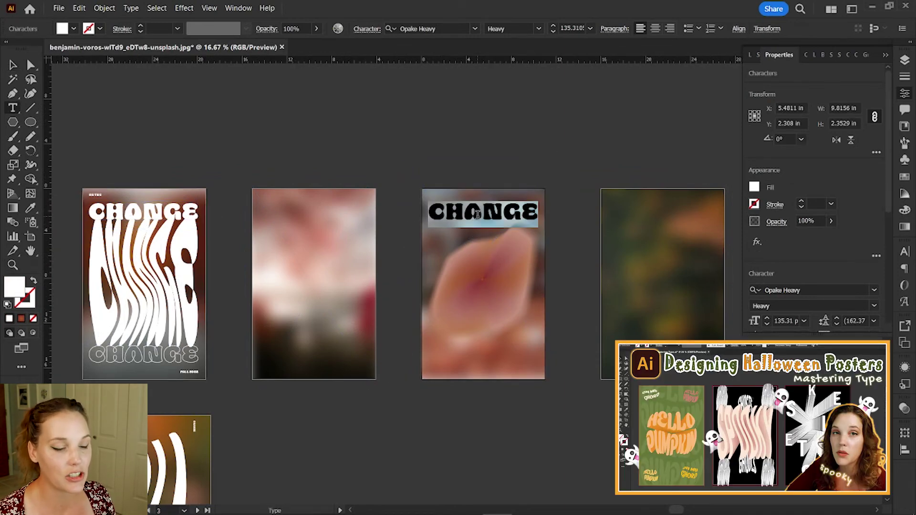
text(COZY)
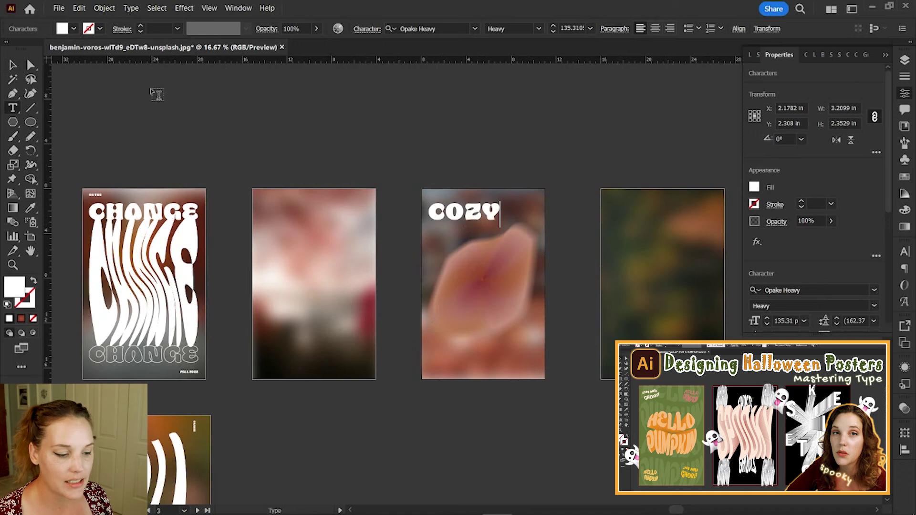
key(Escape)
Duplicate COZY near the poster's lower edge, change the copy's text to SEASON and centre it across the poster.
drag(473, 218, 513, 364)
key(t)
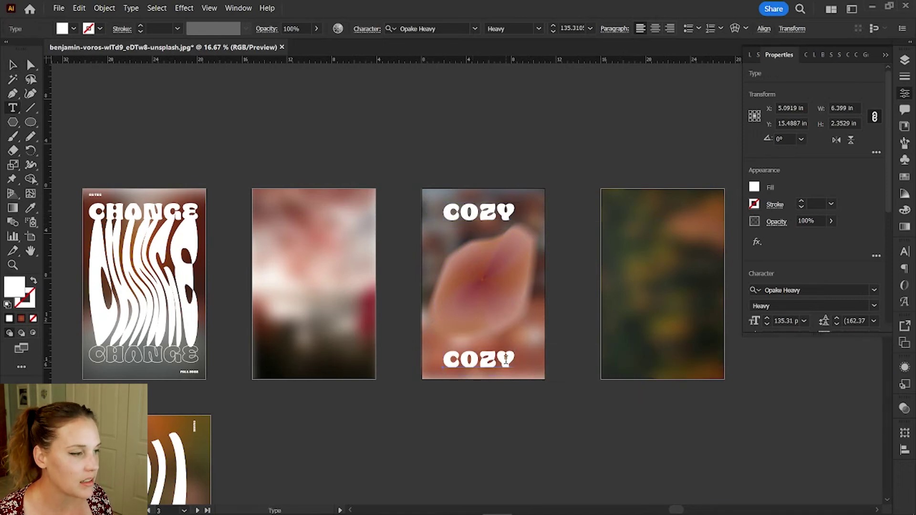
double_click(506, 361)
text(SEASON)
key(Escape)
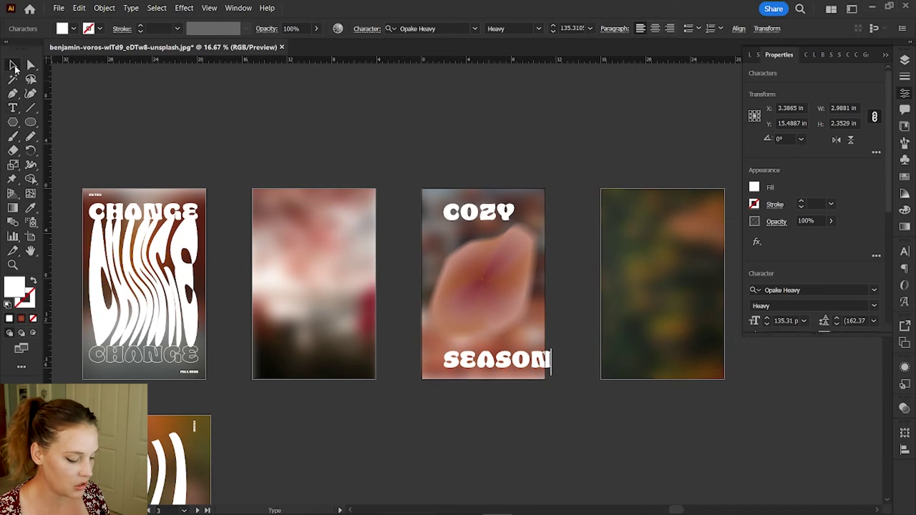
drag(508, 362, 494, 360)
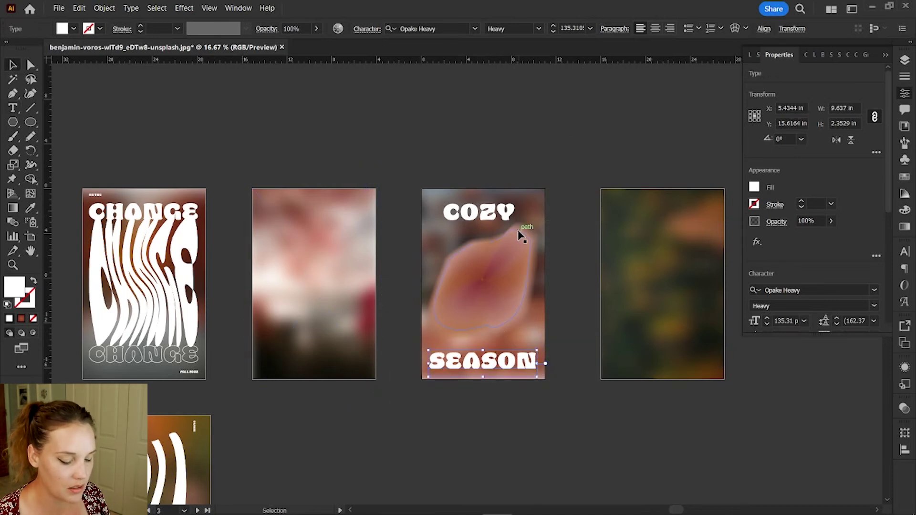
Make a blend between the COZY and SEASON text.
shift+click(496, 206)
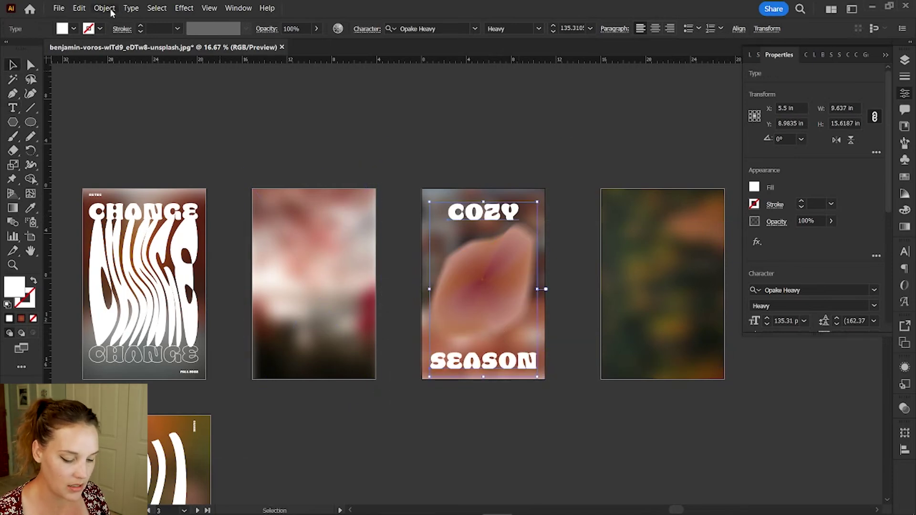
click(104, 8)
key(Escape)
key(ctrl+alt+b)
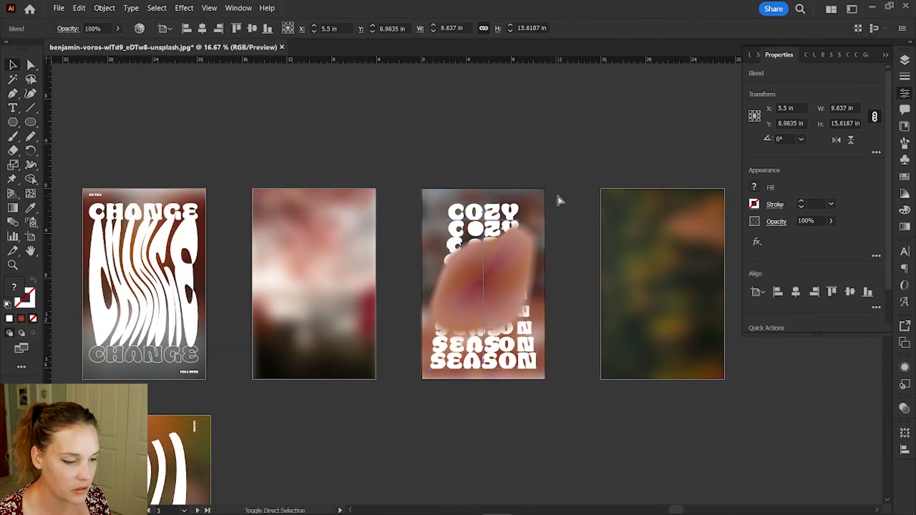
Set the COZY–SEASON text blend to Specified Steps with 20 steps.
click(105, 9)
mouse_move(205, 321)
click(317, 353)
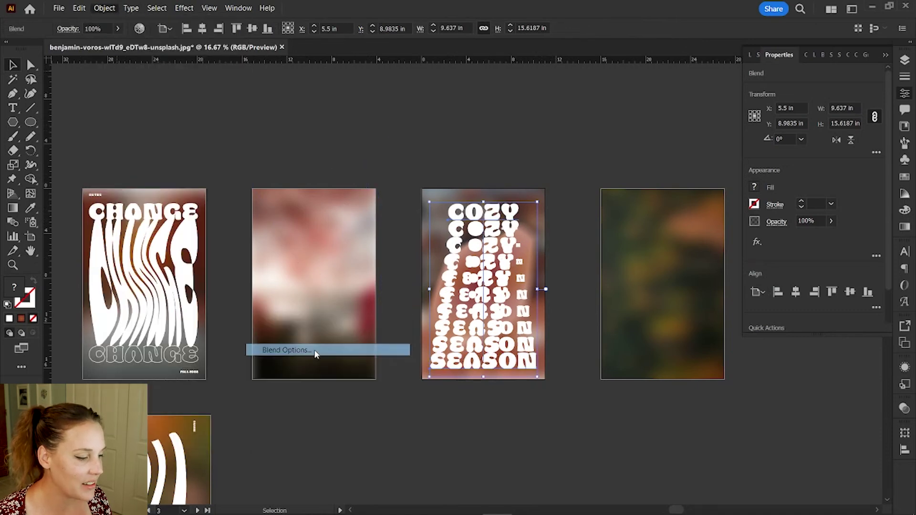
click(110, 109)
click(111, 124)
double_click(172, 109)
text(20)
key(Return)
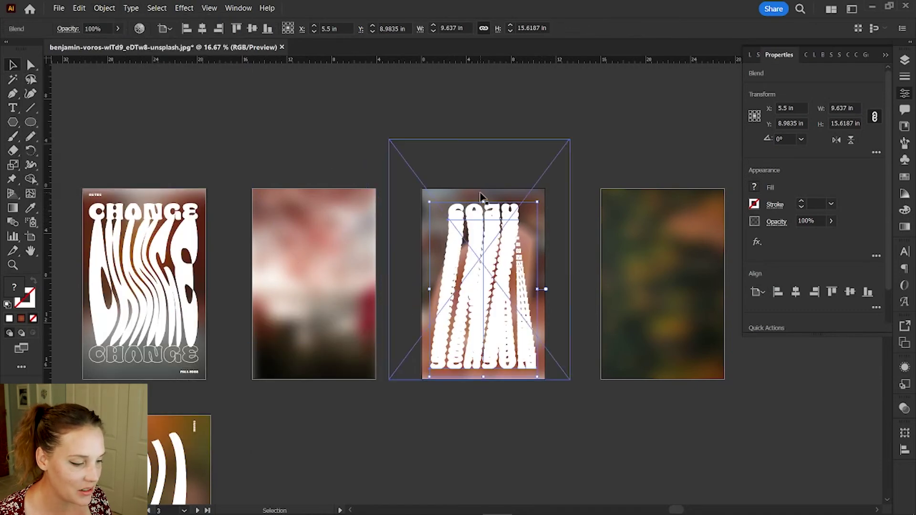
Isolate the text blend and give its COZY and SEASON words no fill and a white 0.03 in stroke.
key(ctrl+equal)
double_click(420, 146)
click(344, 369)
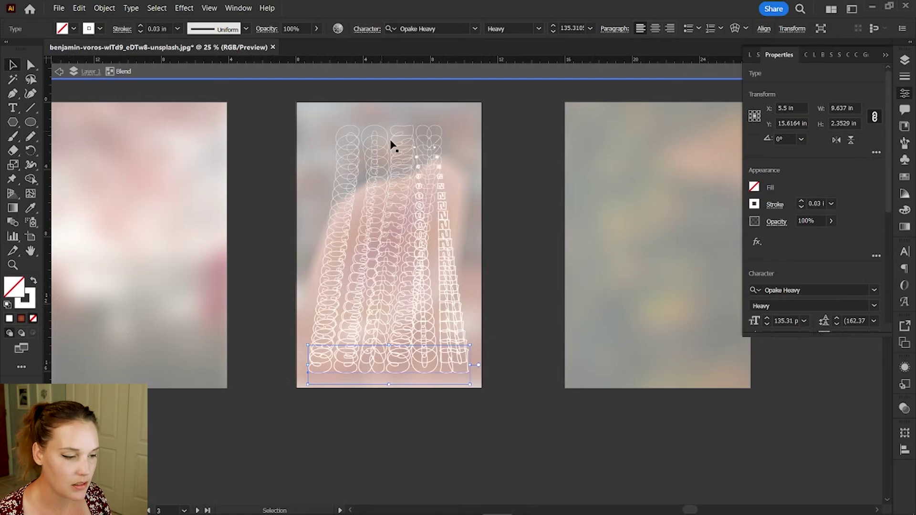
drag(393, 106, 381, 140)
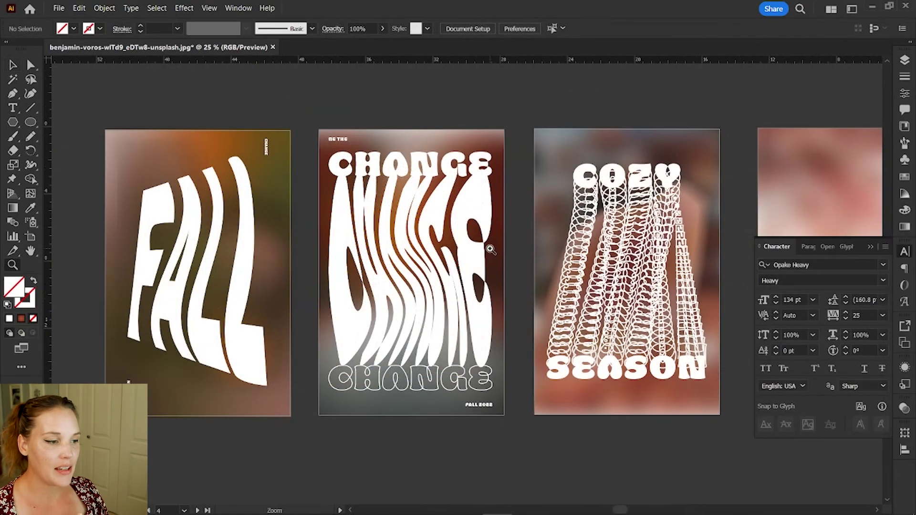
Review the FALL, CHANGE and COZY SEASON posters side by side at a closer zoom.
click(901, 251)
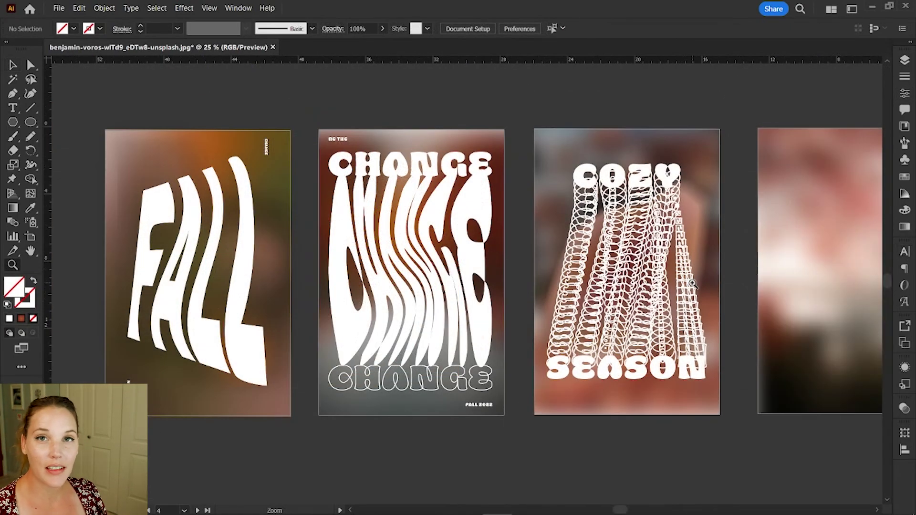
click(550, 292)
scroll(549, 299, left, 5)
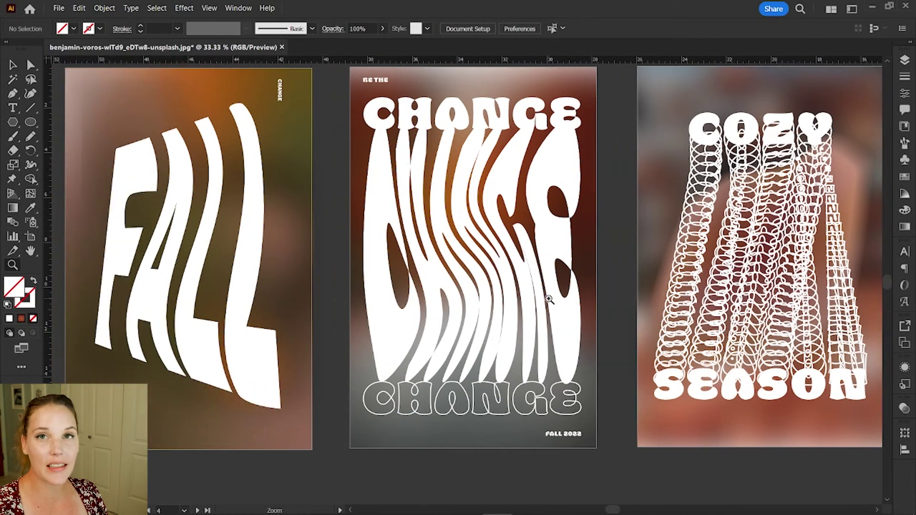
scroll(549, 299, up, 1)
scroll(549, 299, right, 2)
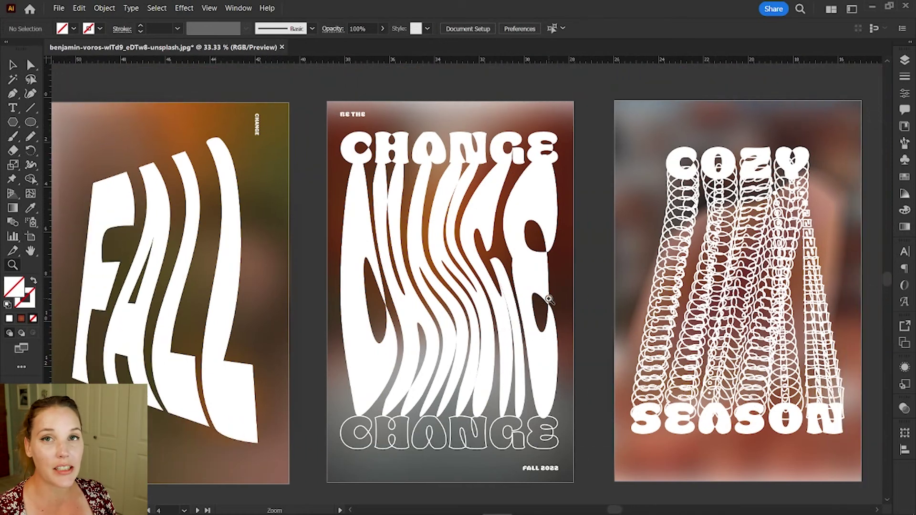
scroll(549, 299, left, 1)
key(v)
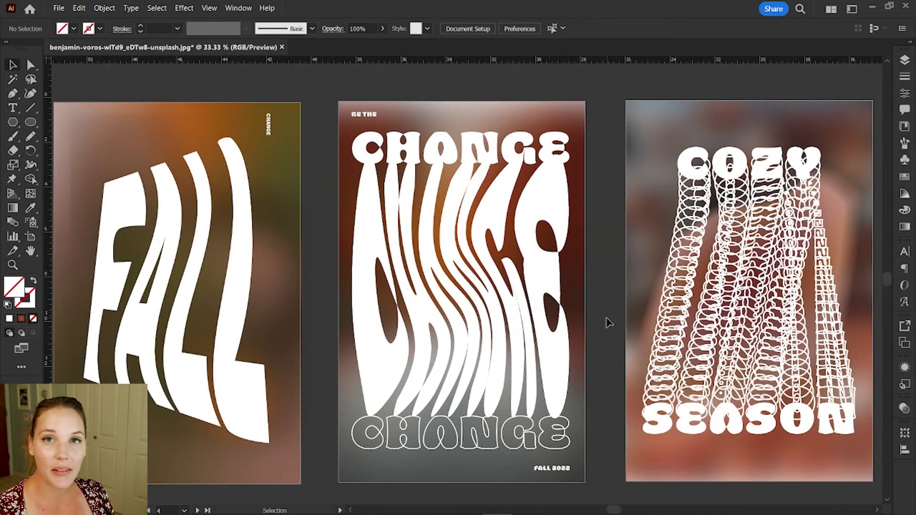